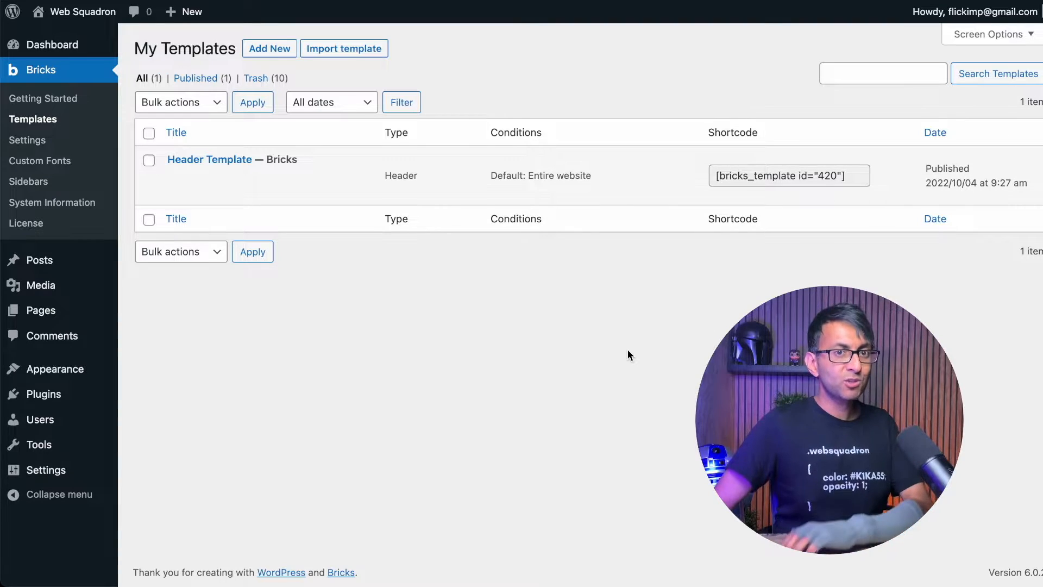
- Create a new Bricks template titled "Header Template" with the template type Header and open it for editing with Bricks
click(273, 53)
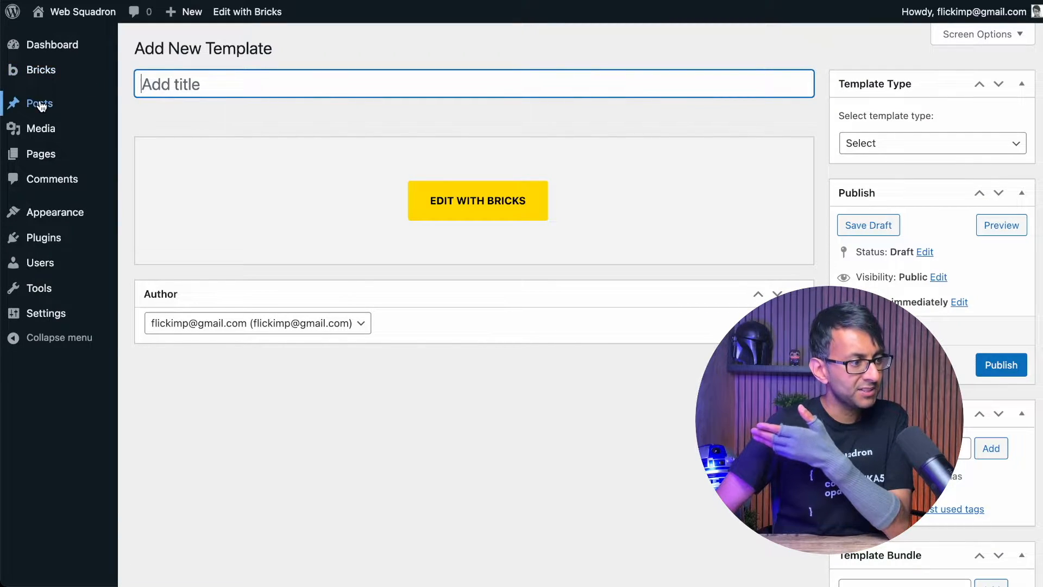
mouse_move(55, 69)
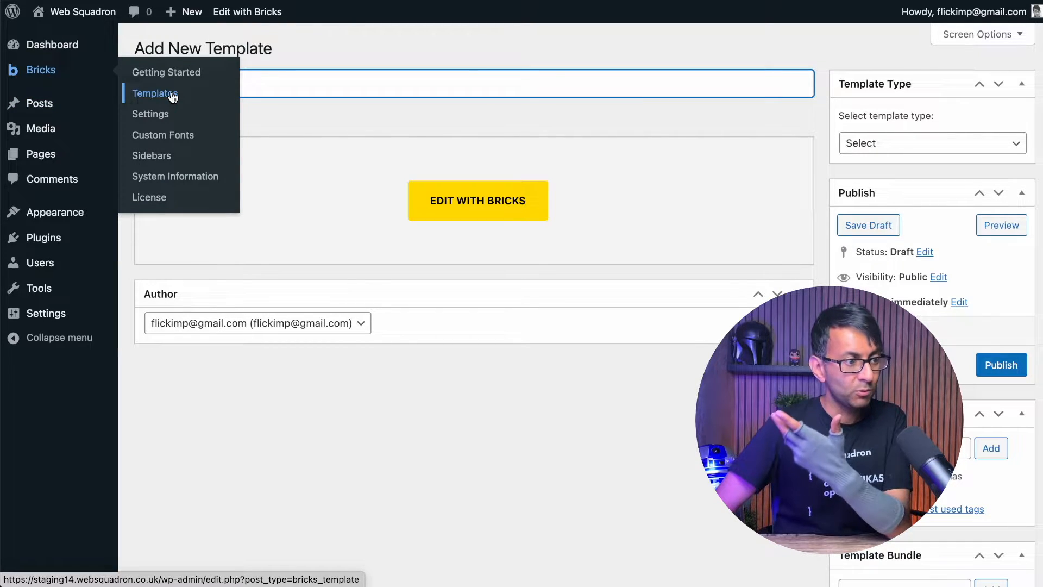
click(402, 87)
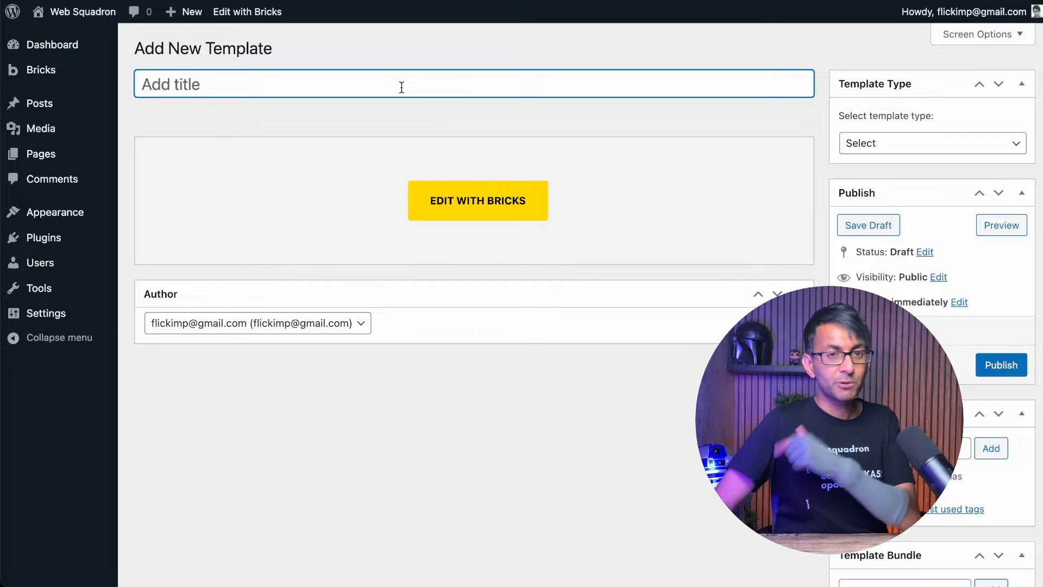
text(Header Template)
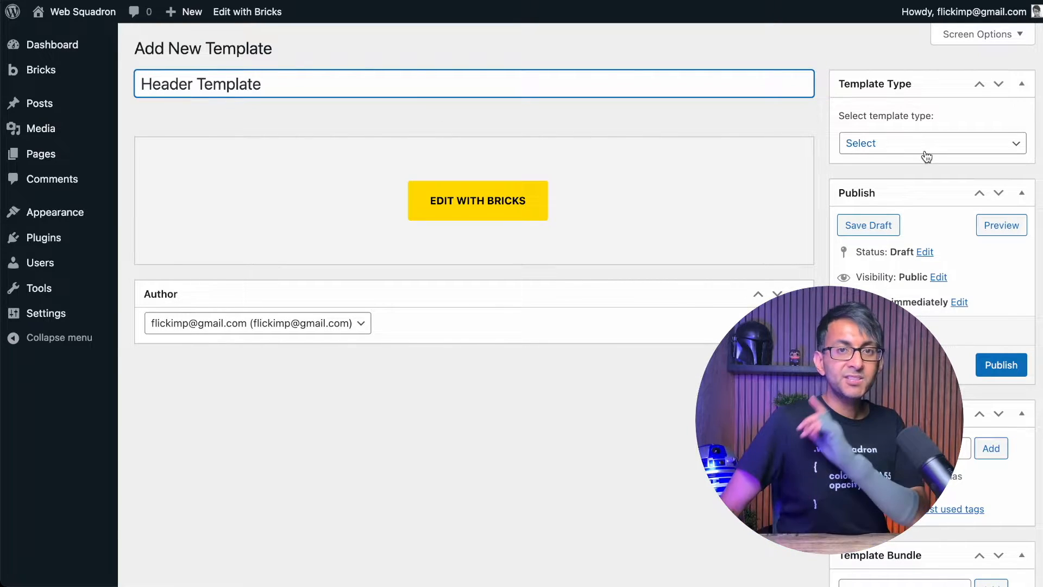
click(923, 153)
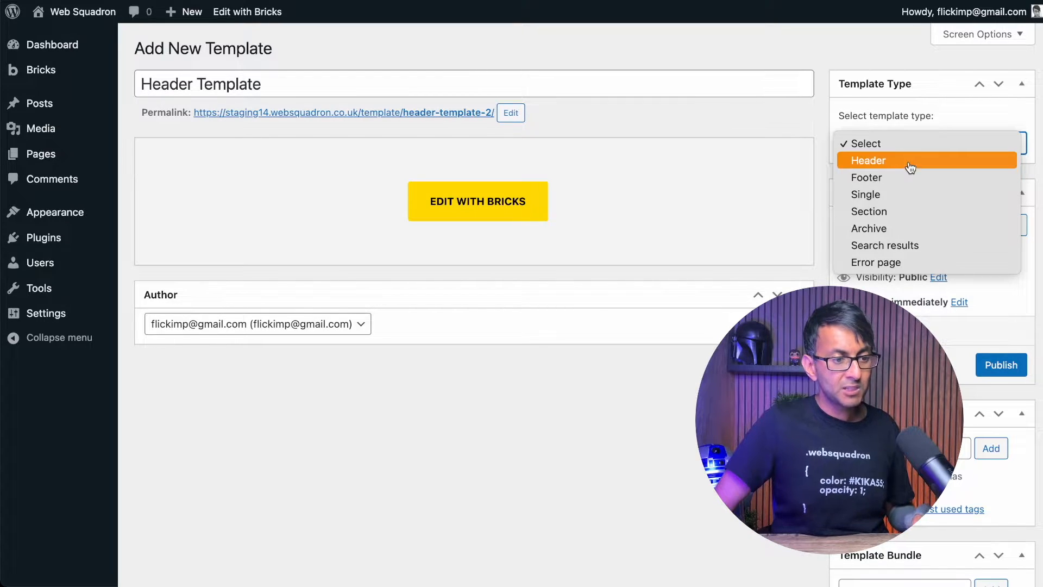
click(910, 163)
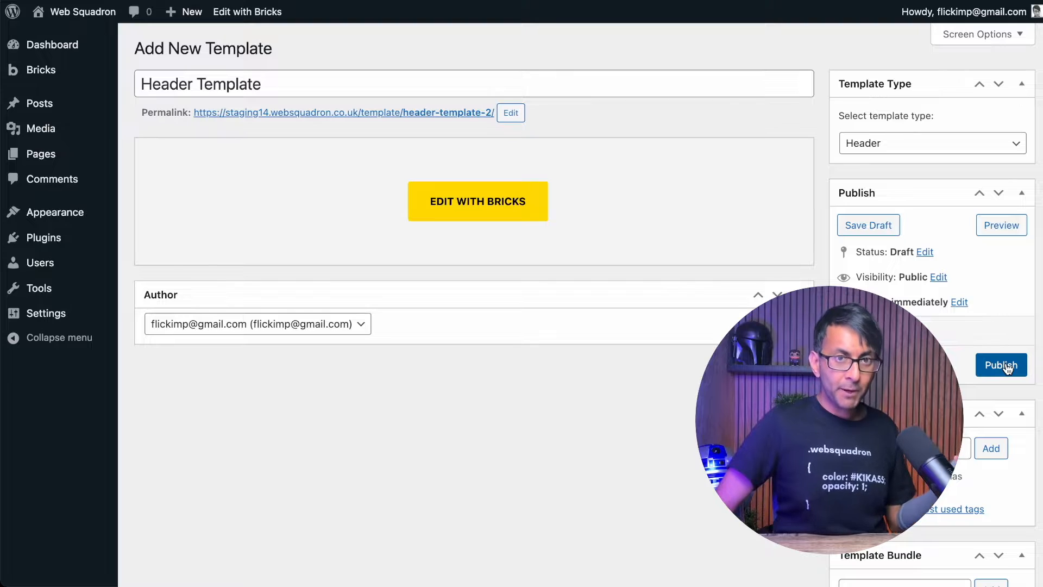
click(486, 220)
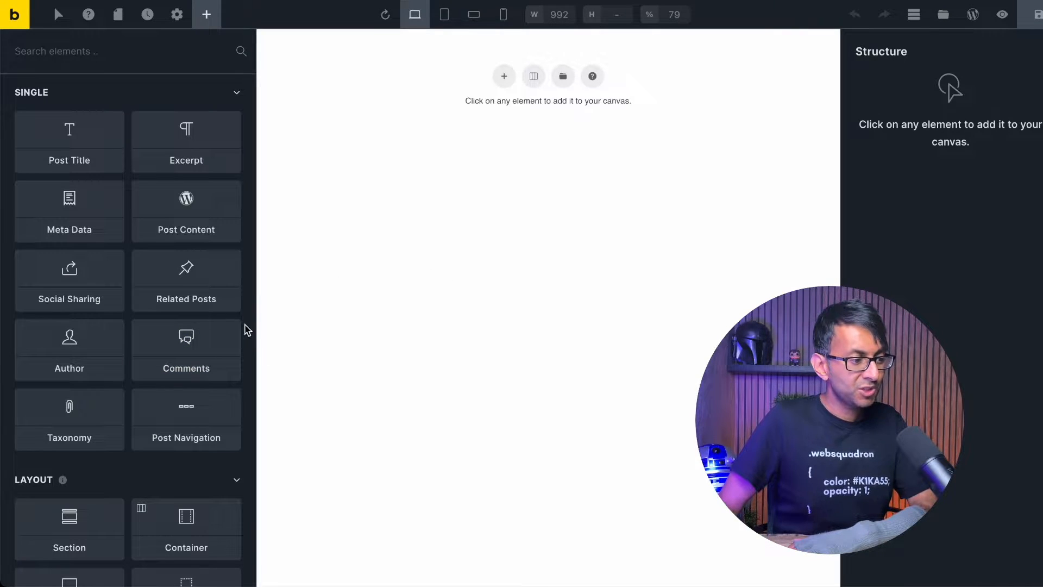
- Collapse and restore the elements sidebar and make it slightly narrower to give the canvas more width
click(260, 314)
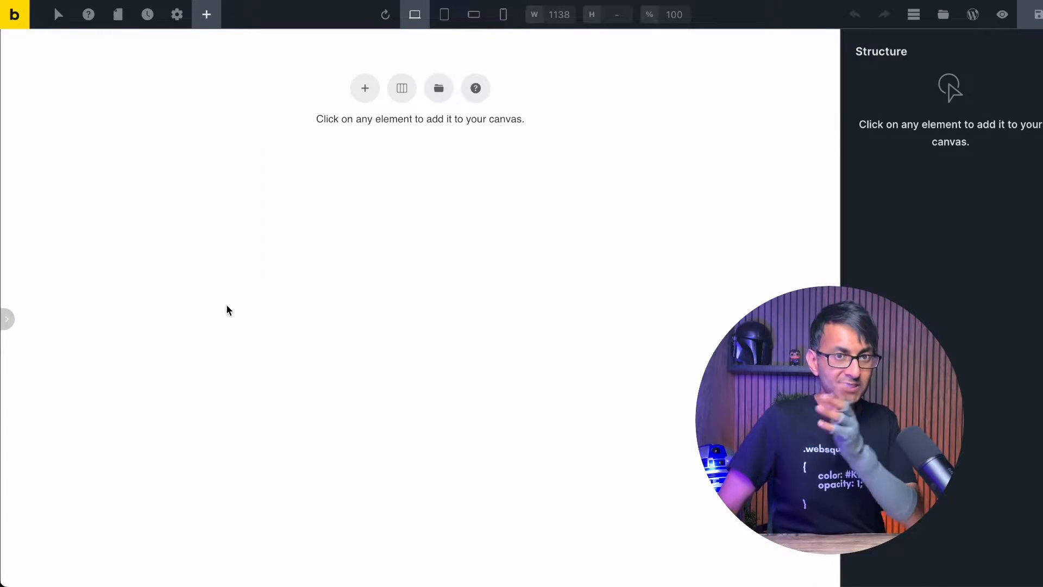
click(6, 320)
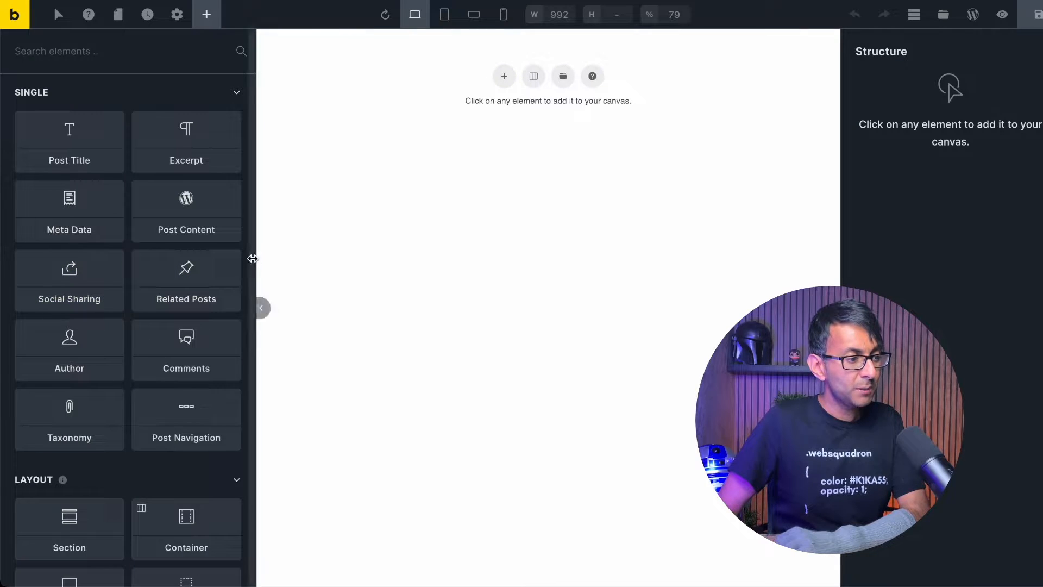
drag(252, 263, 141, 265)
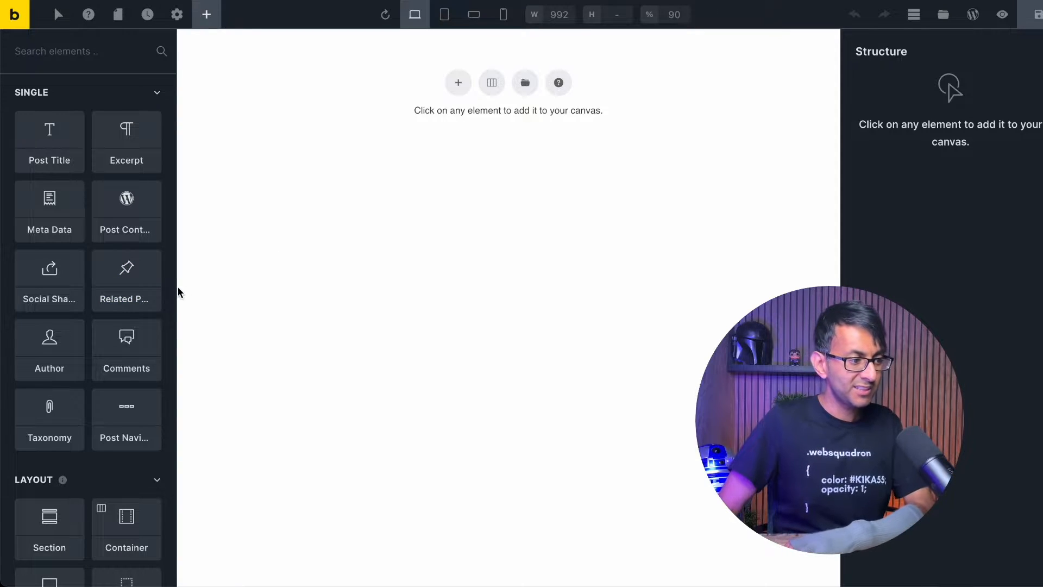
drag(176, 289, 225, 288)
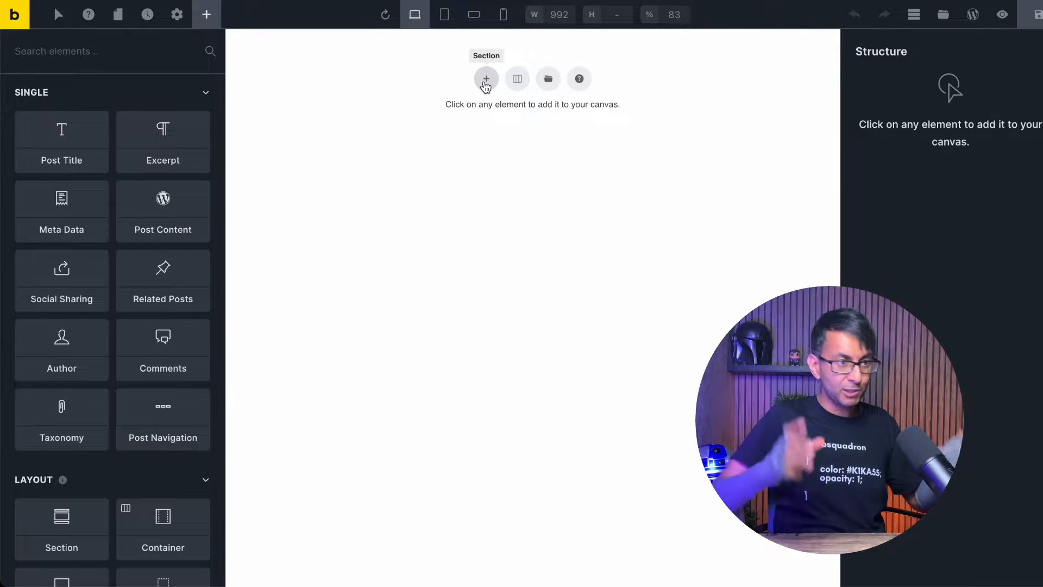
- Add a plain section with its container to the empty canvas and delete it
click(515, 81)
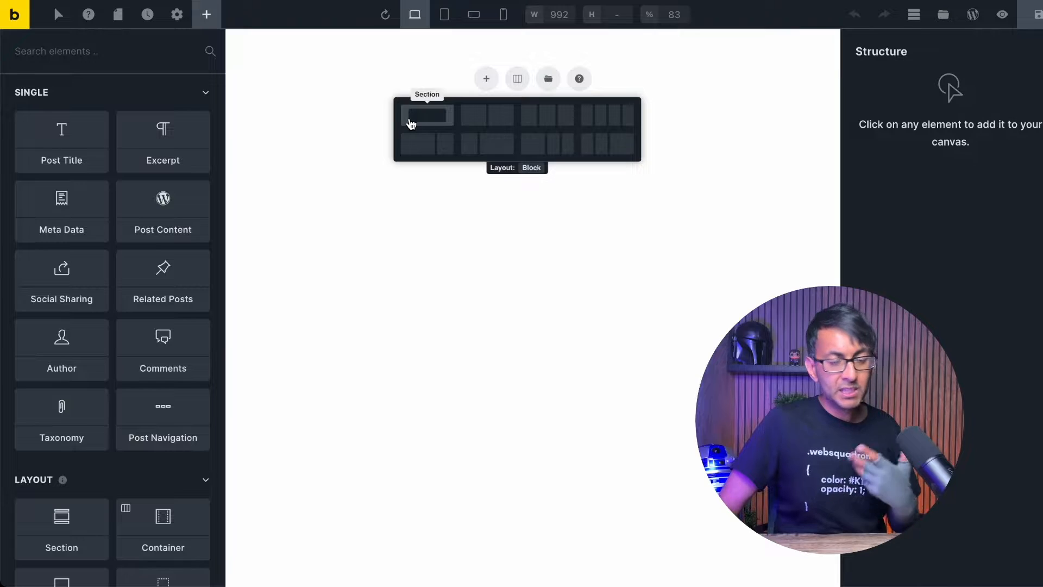
click(486, 80)
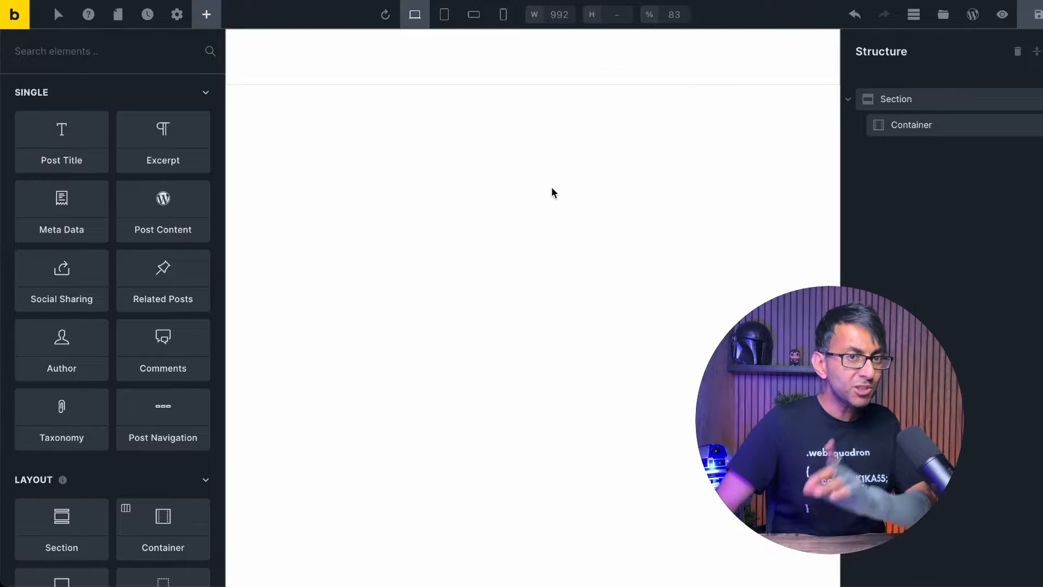
click(1018, 51)
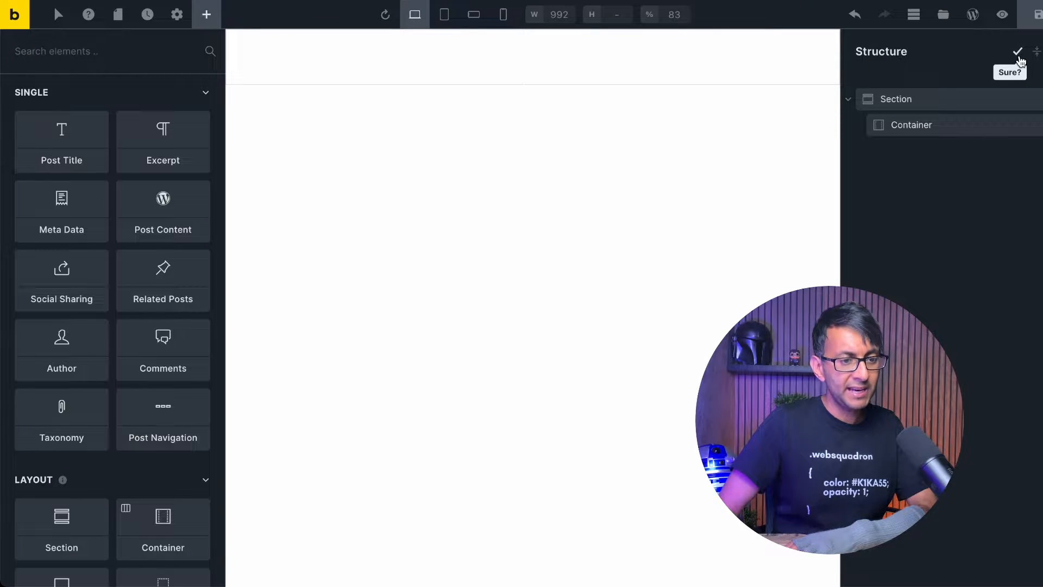
click(1017, 51)
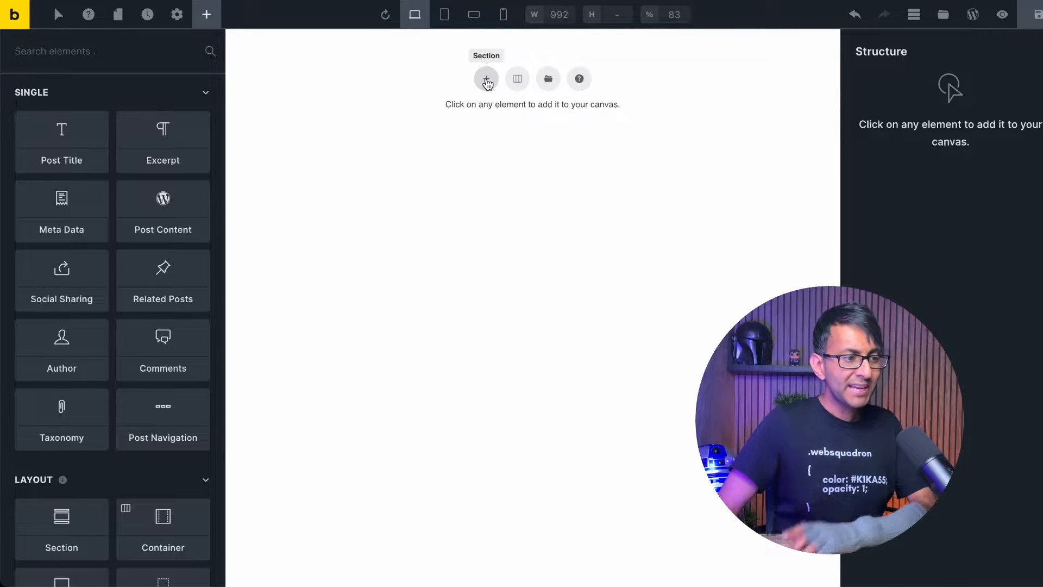
- Insert the Section preset from the layout choices and clear the canvas again
click(517, 80)
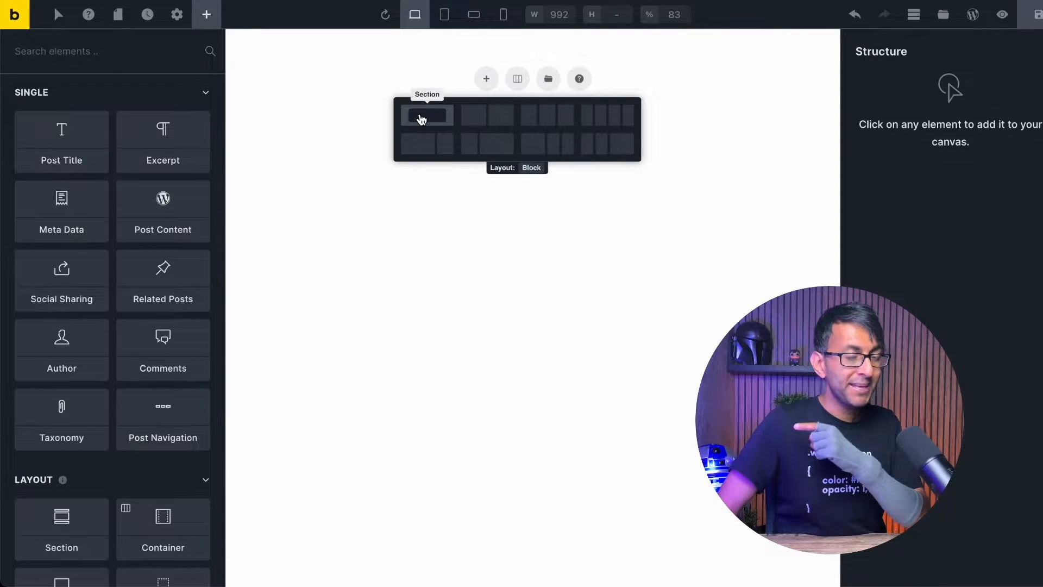
click(421, 119)
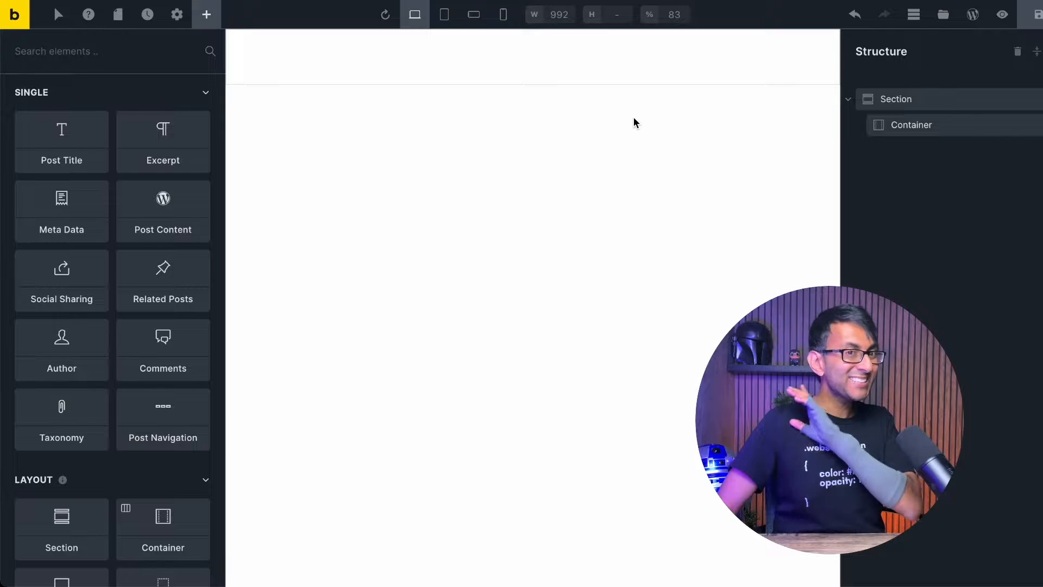
click(1018, 51)
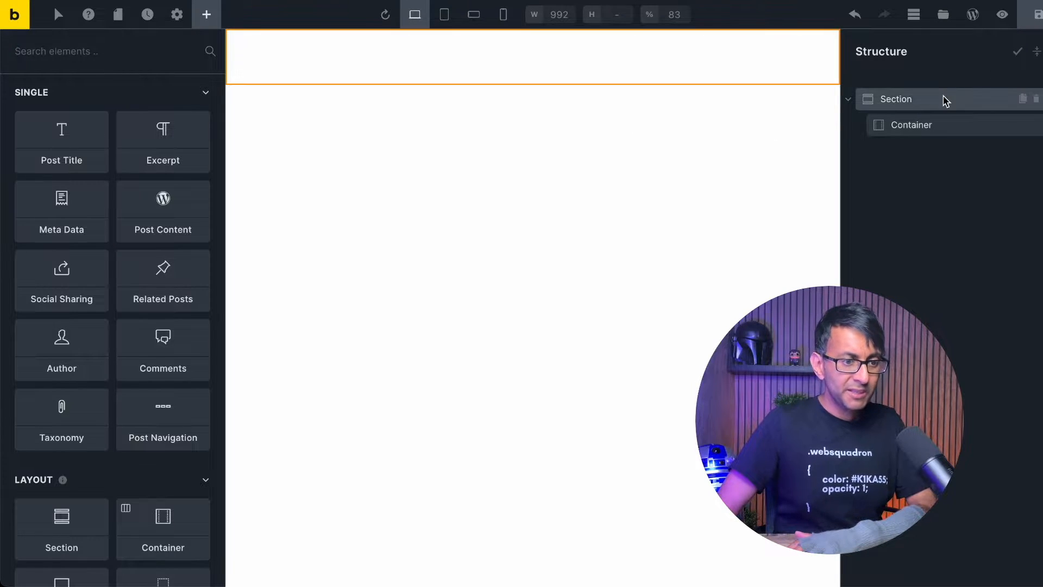
click(1017, 54)
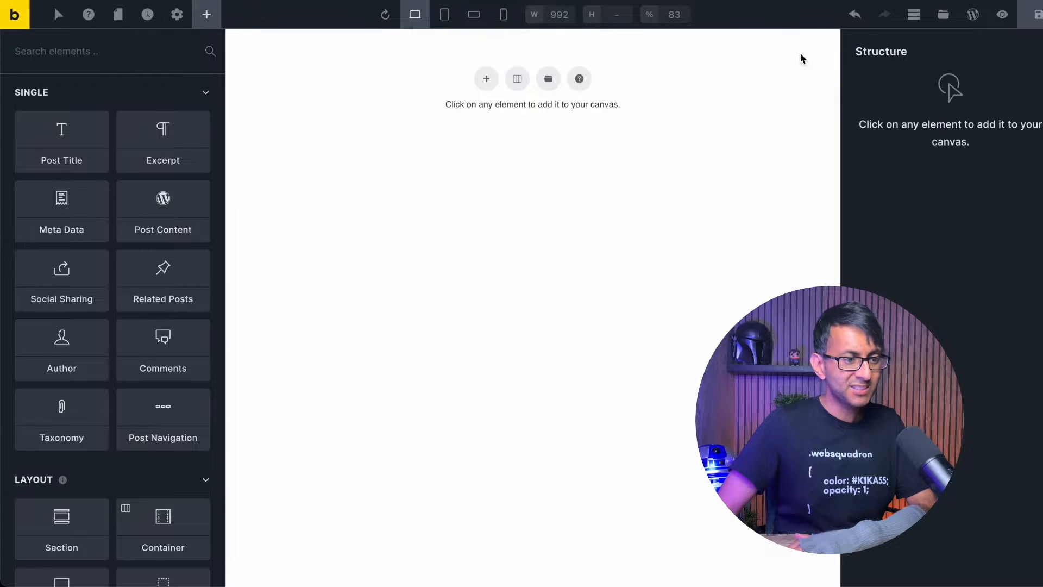
- Insert the three-column 33 | 33 | 33 layout on the canvas and delete all of its elements
click(518, 79)
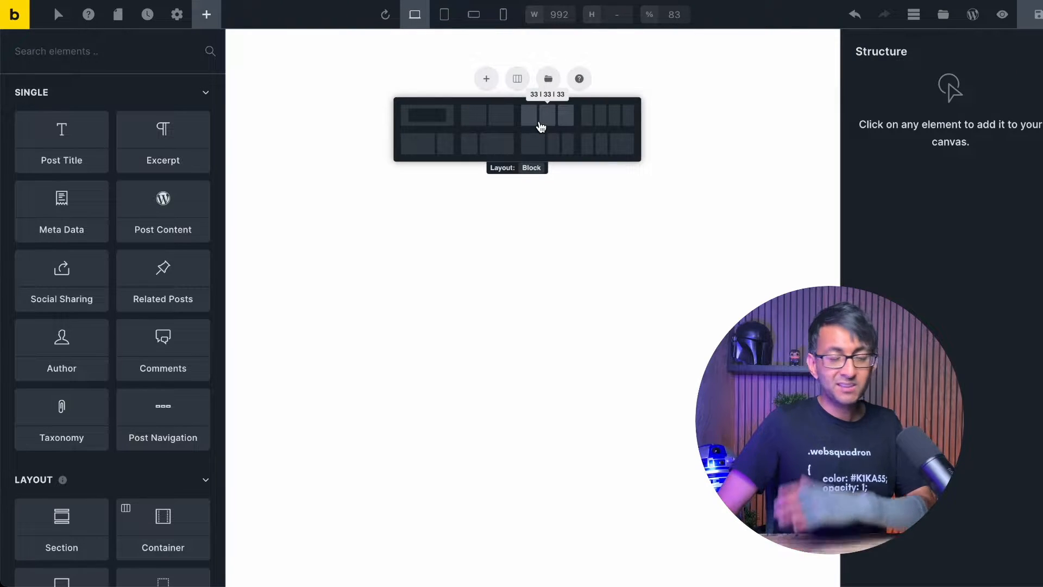
click(541, 128)
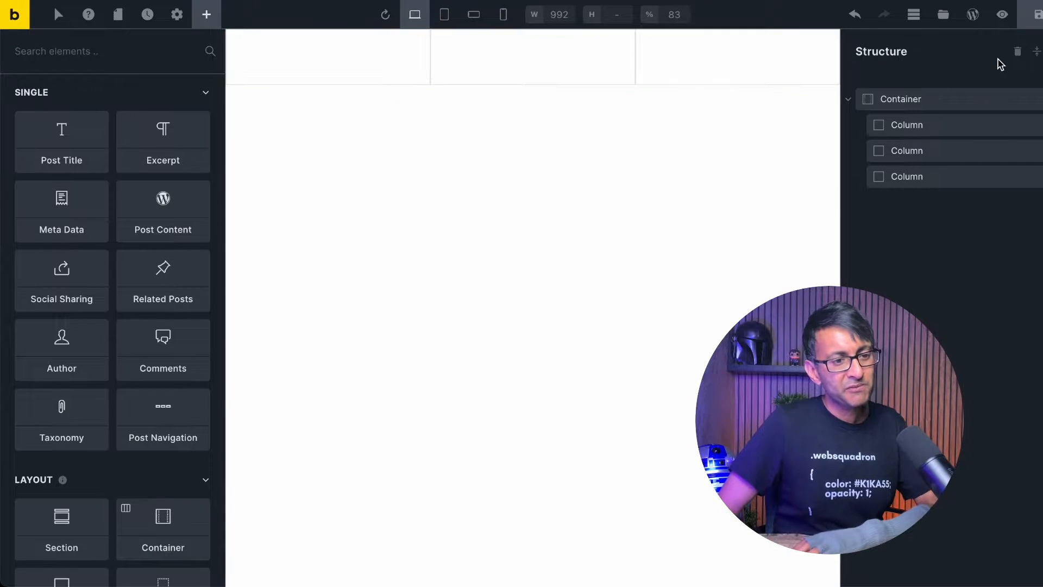
click(1017, 52)
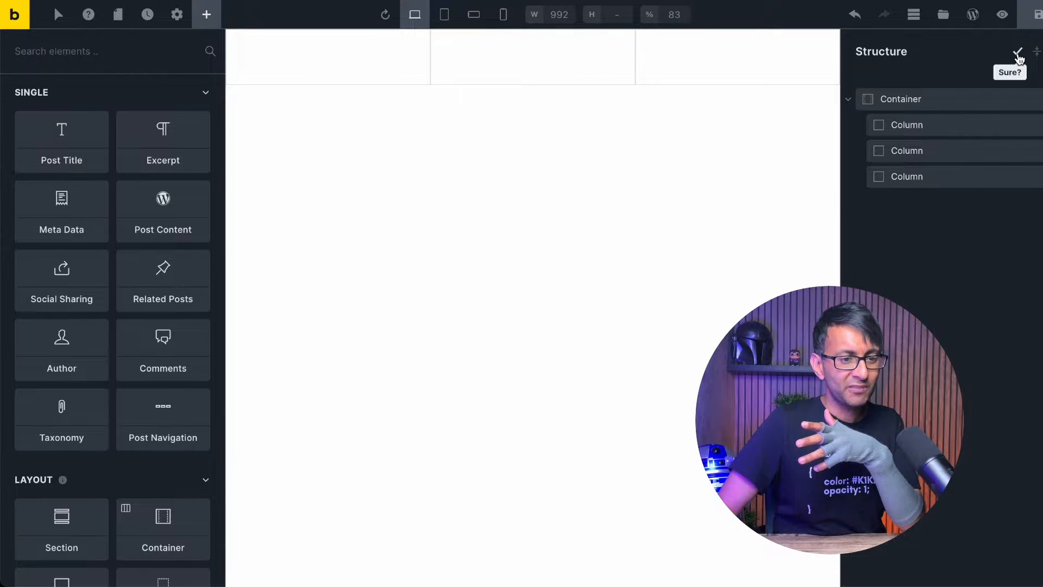
click(1018, 52)
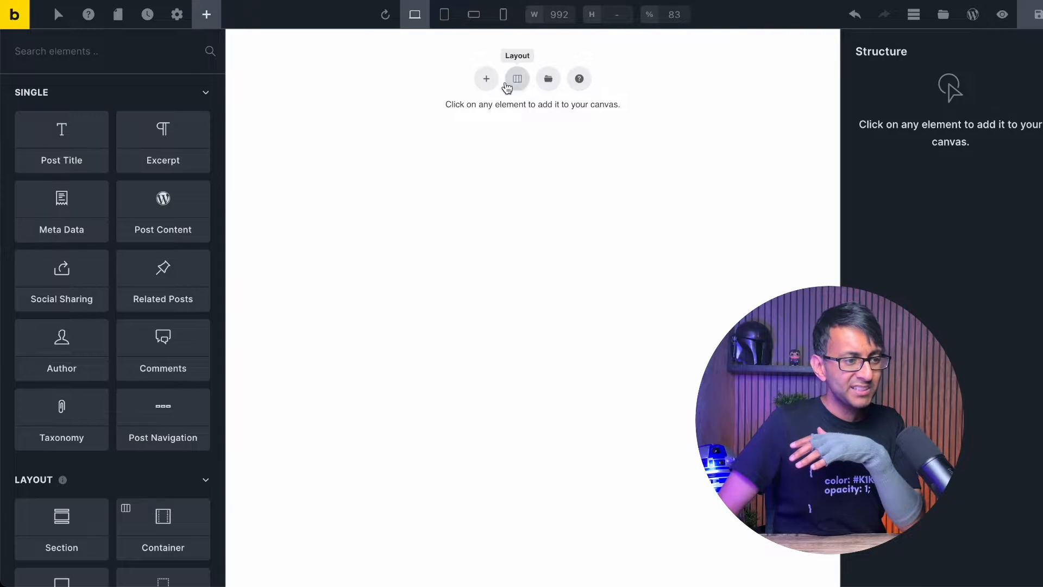
- Add a section with its container to the empty canvas and look through the available element categories
click(488, 82)
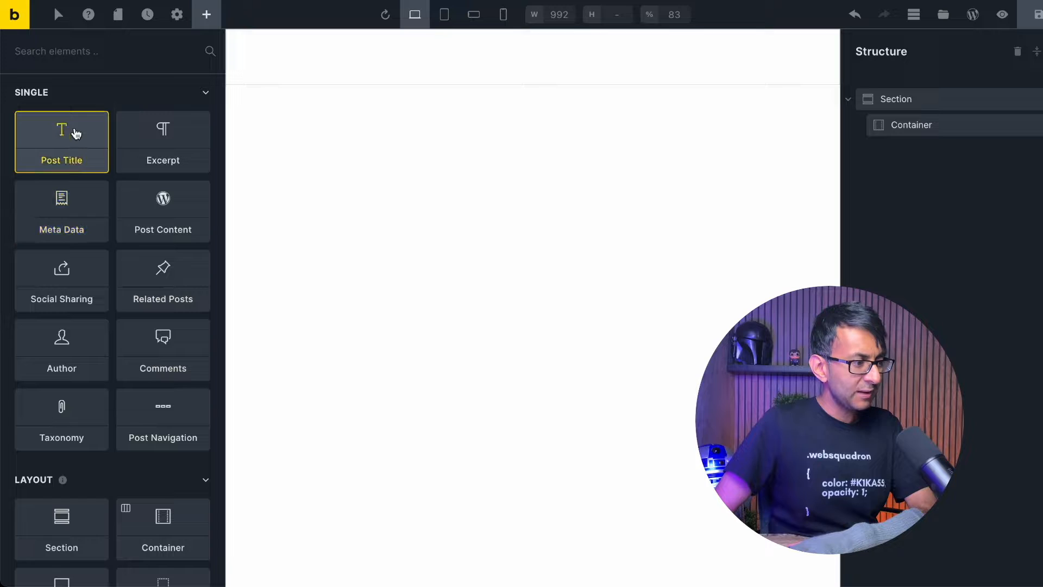
scroll(112, 326, down, 2)
scroll(139, 376, up, 1)
scroll(136, 374, down, 10)
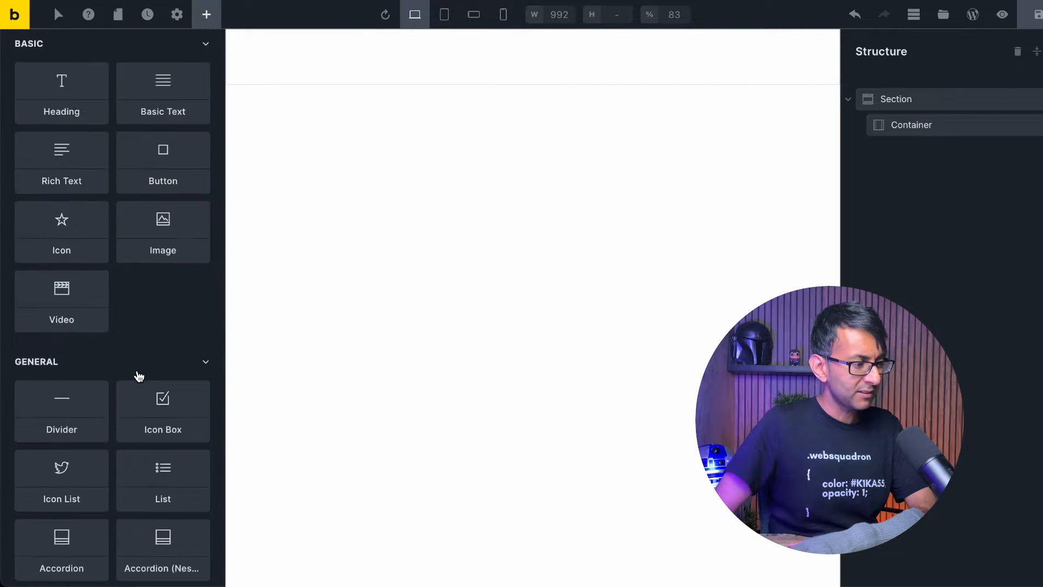
scroll(147, 349, up, 1)
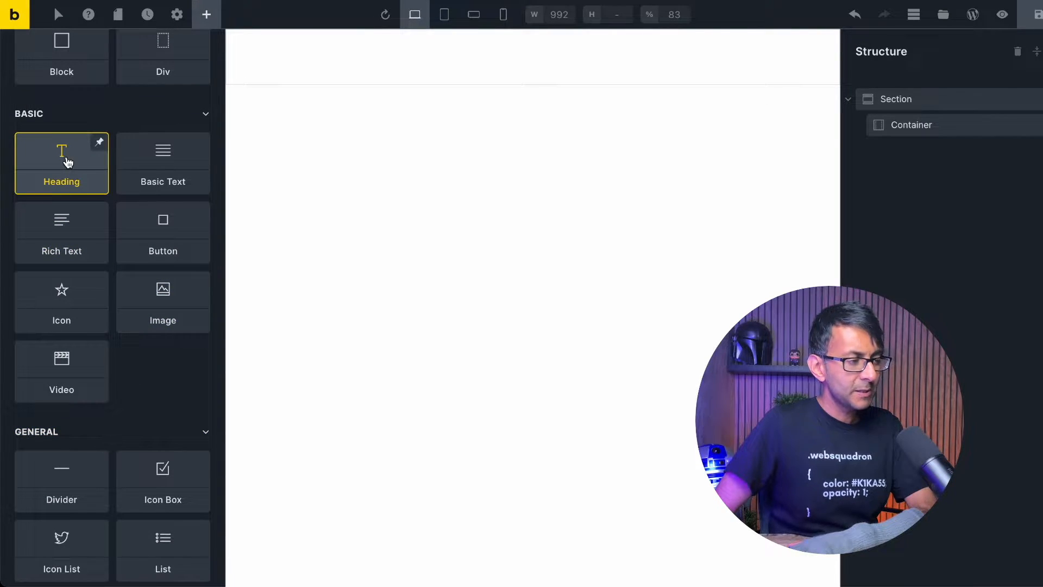
scroll(68, 163, down, 1)
scroll(71, 343, up, 10)
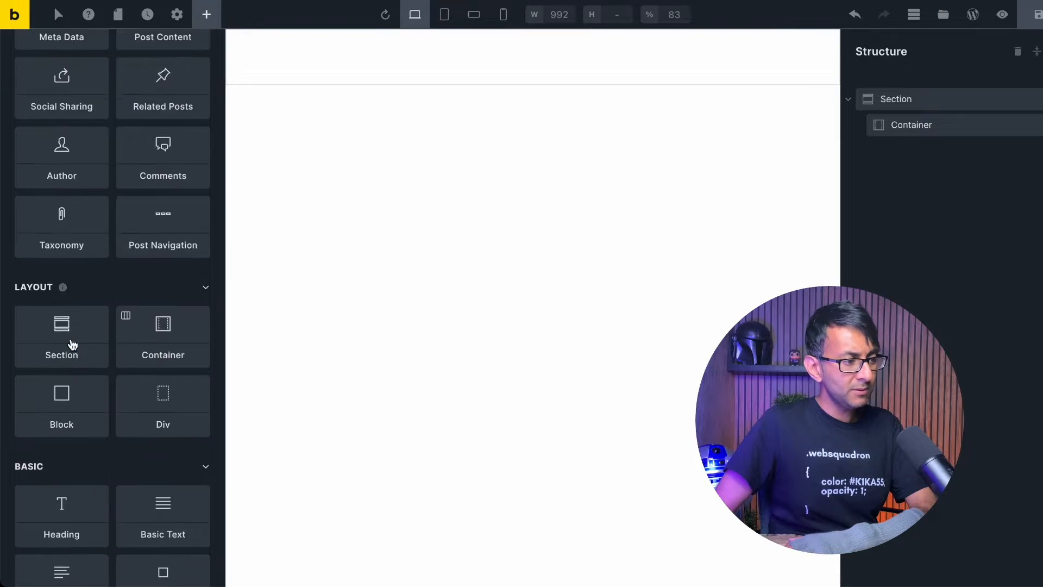
- Find the Heading element with the search "head", place it directly on the canvas inside the container and delete it
click(110, 56)
text(head)
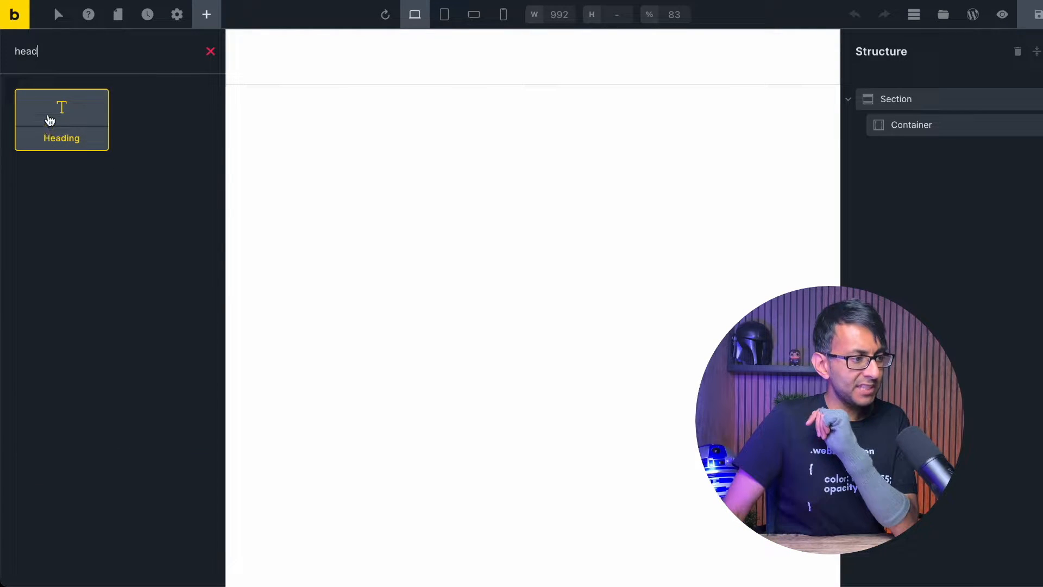
drag(49, 116, 315, 61)
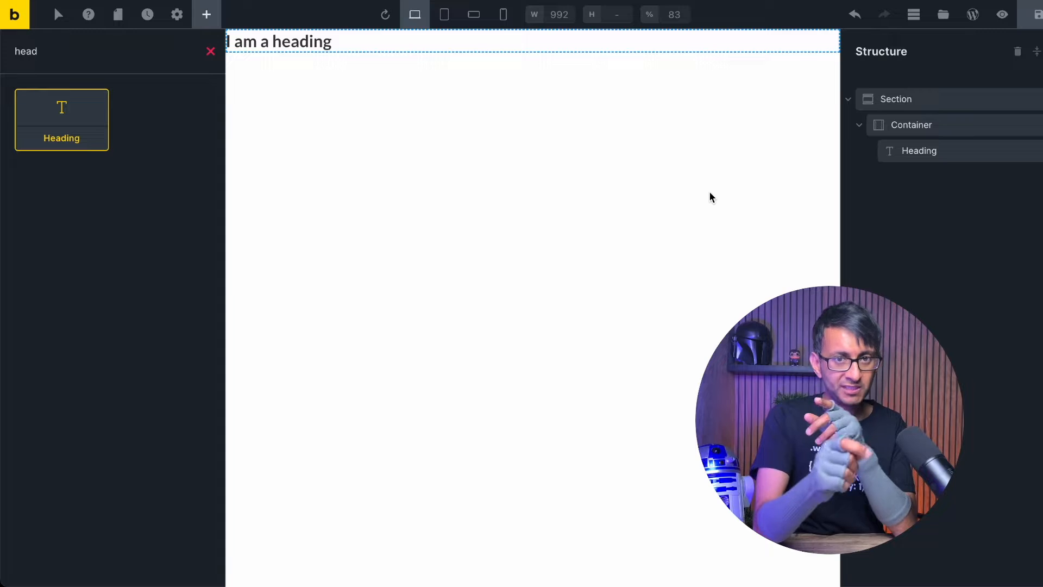
click(1036, 152)
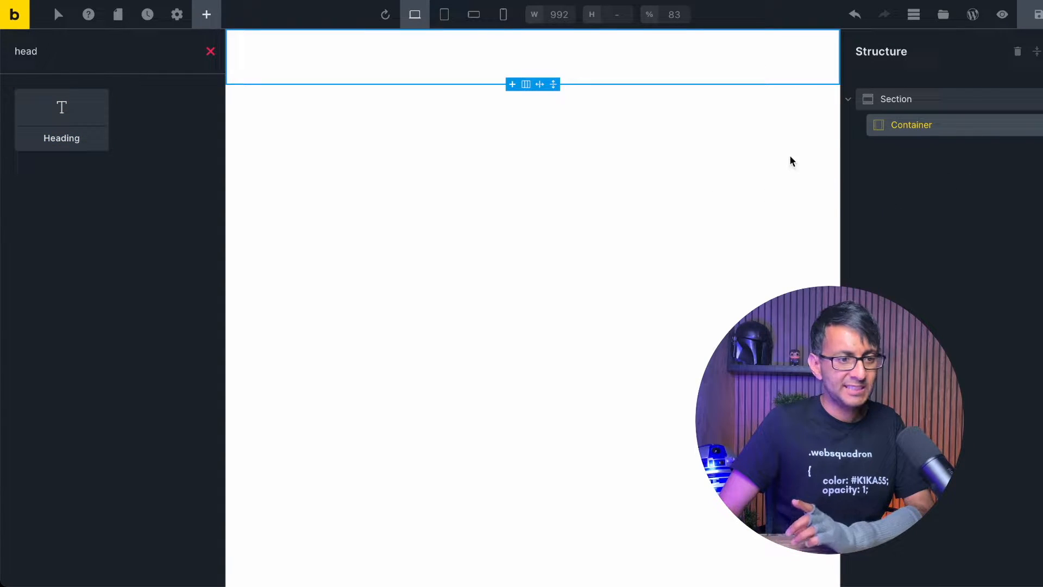
- Select the container in the structure and add a Heading element inside it, finding it with the search "he"
click(926, 128)
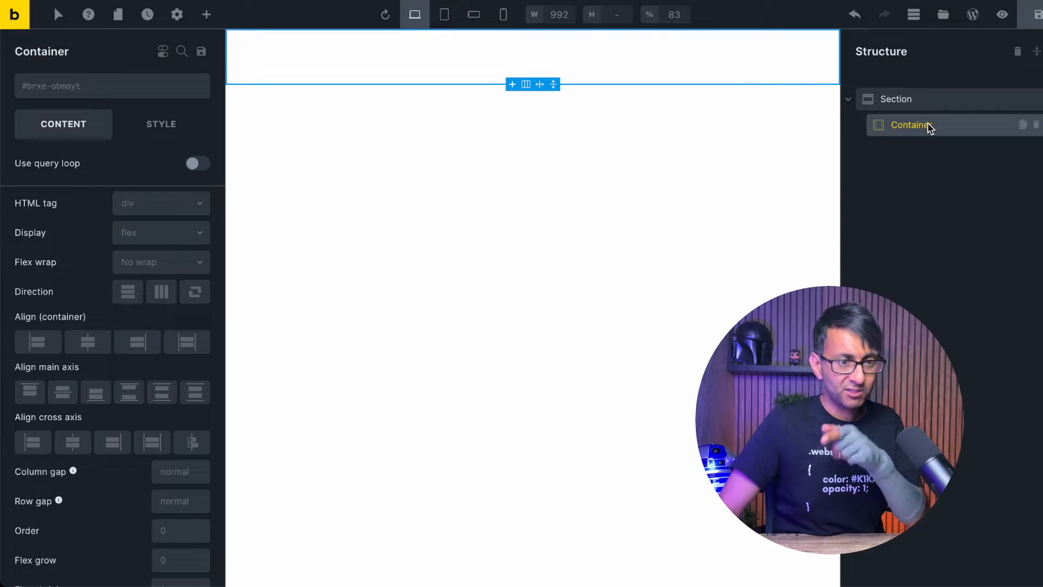
click(933, 108)
click(933, 124)
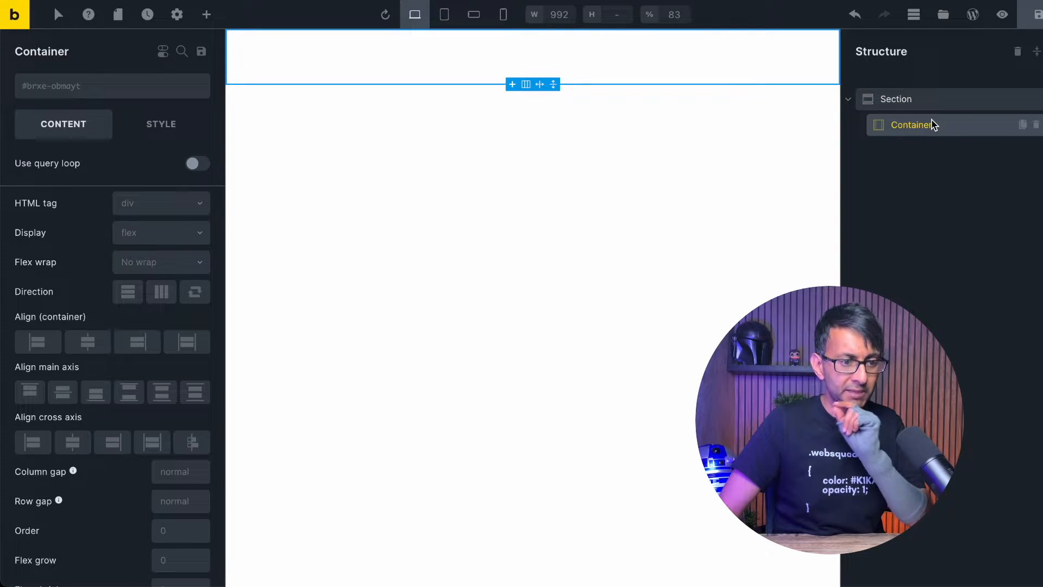
click(208, 16)
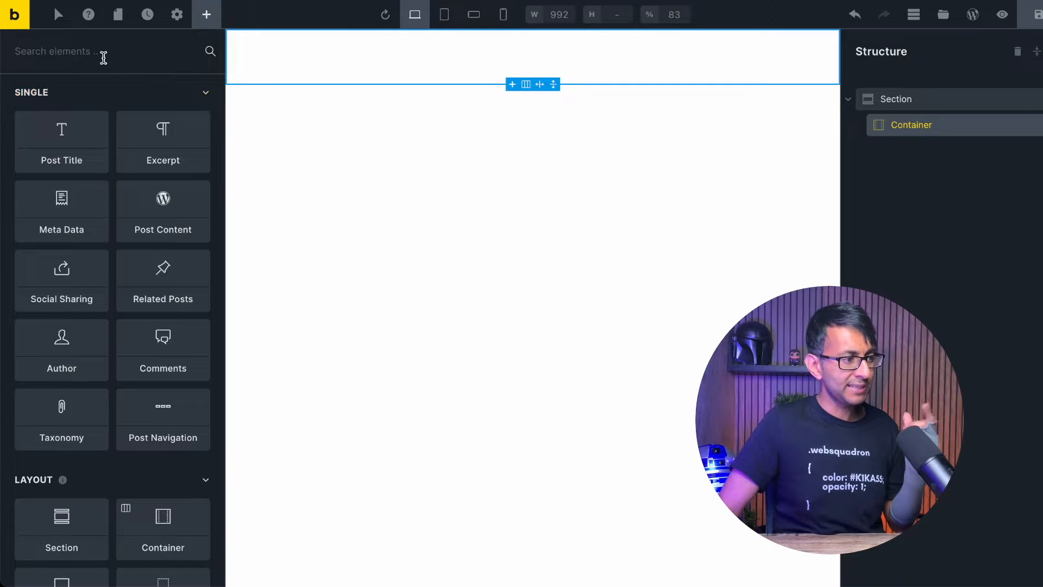
text(he)
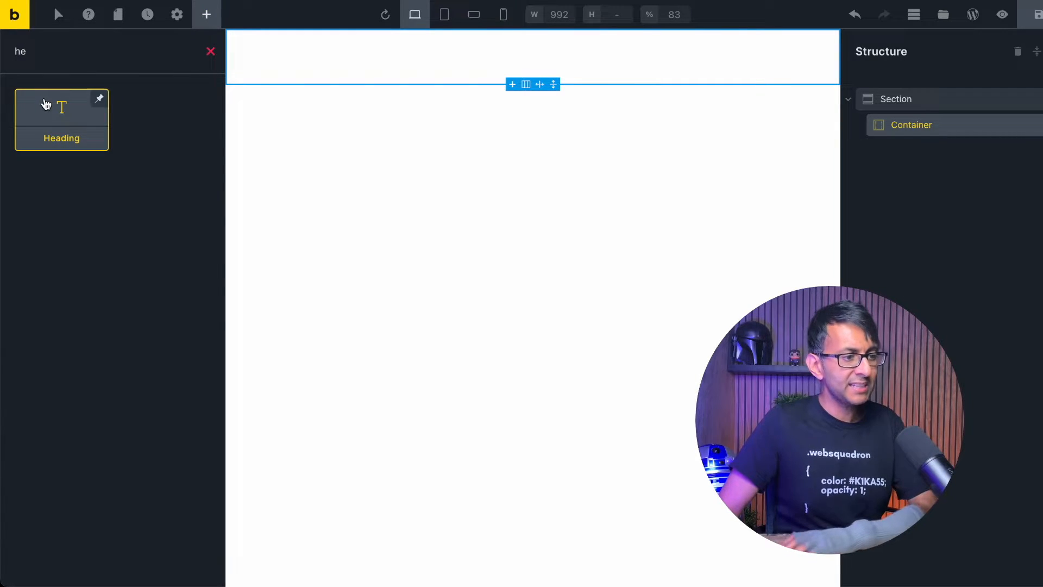
click(46, 103)
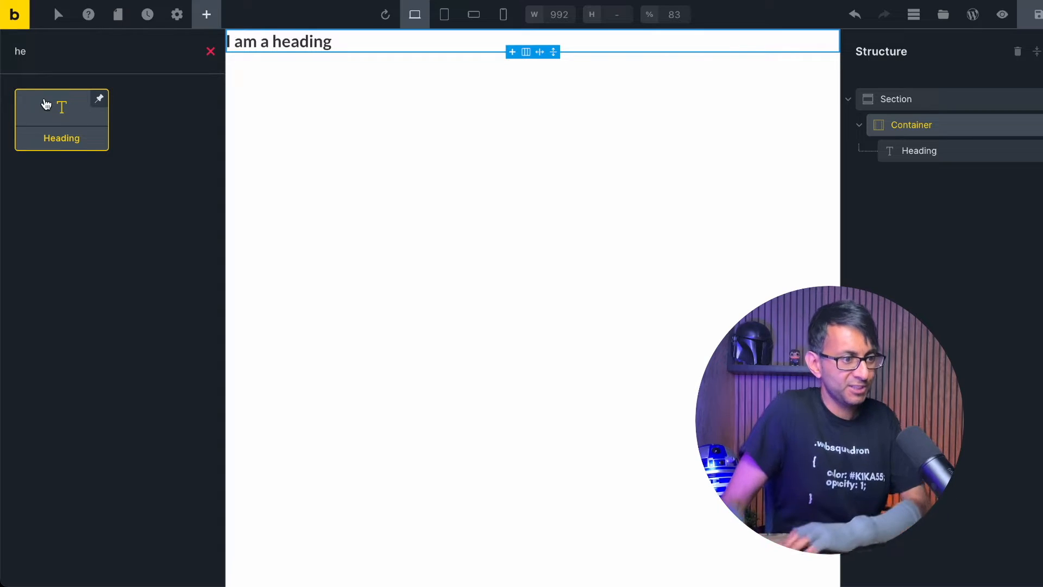
- Change the new heading's text to "Bricks 101" and set its tag to h3
click(920, 156)
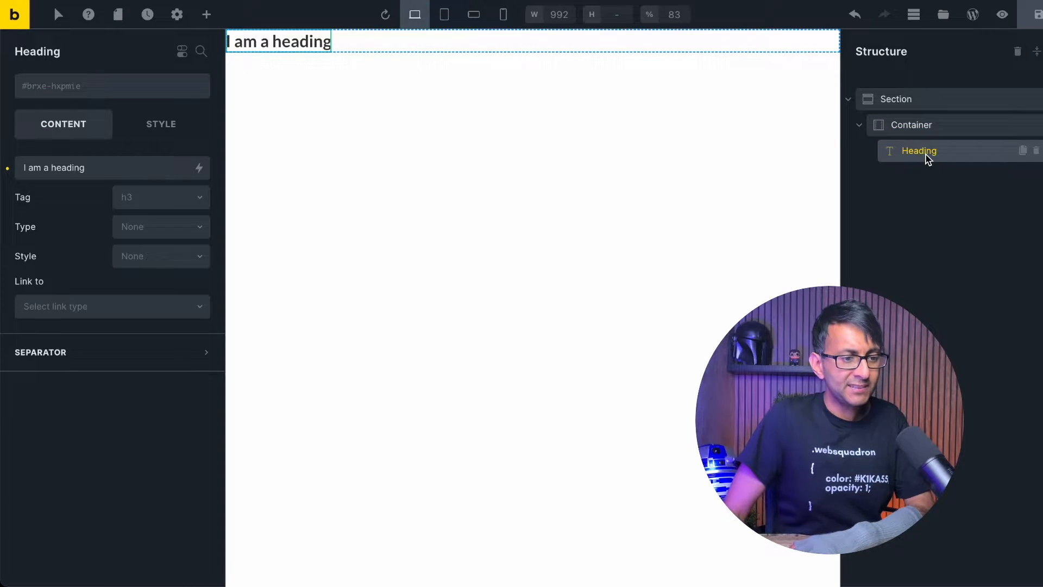
click(121, 168)
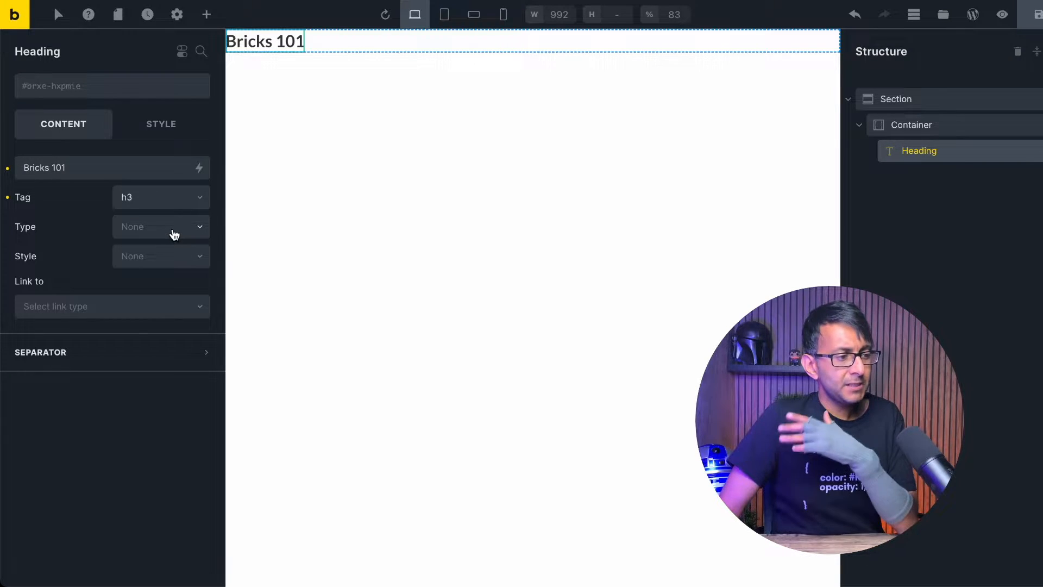
click(174, 234)
click(173, 233)
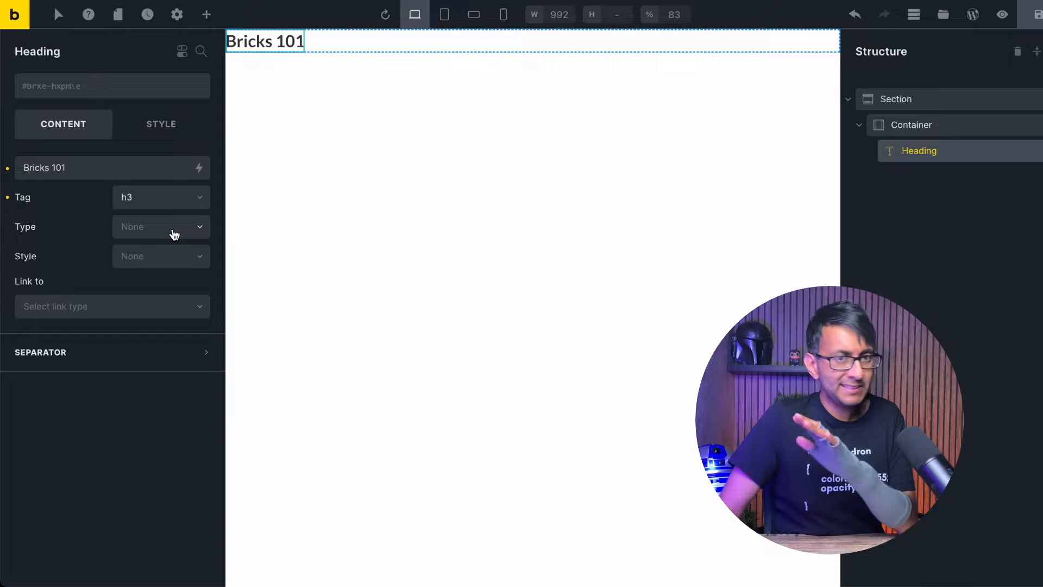
- Try the Primary and Secondary styles on the heading and clear the style setting
click(170, 253)
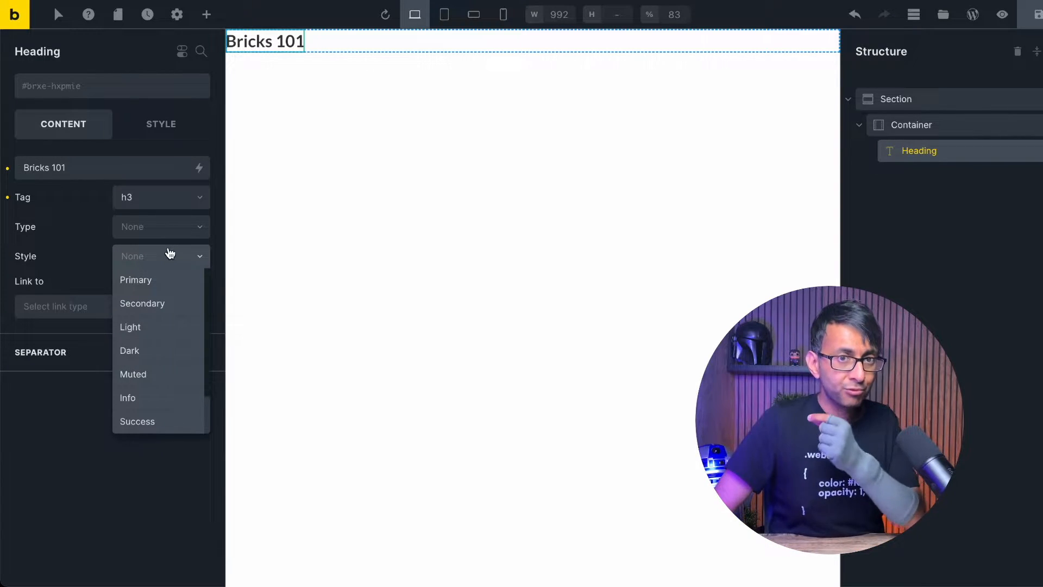
click(166, 279)
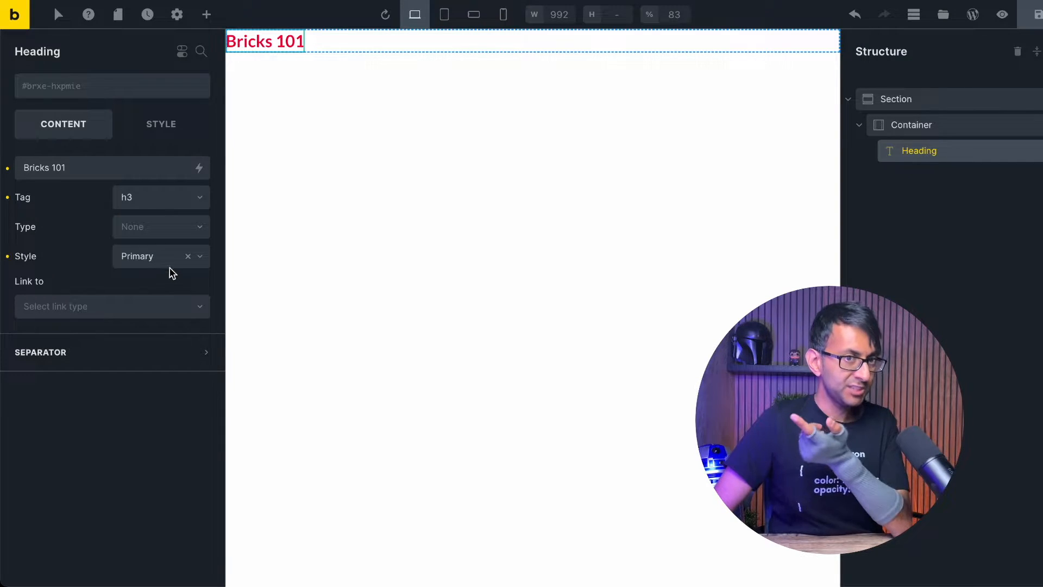
click(186, 264)
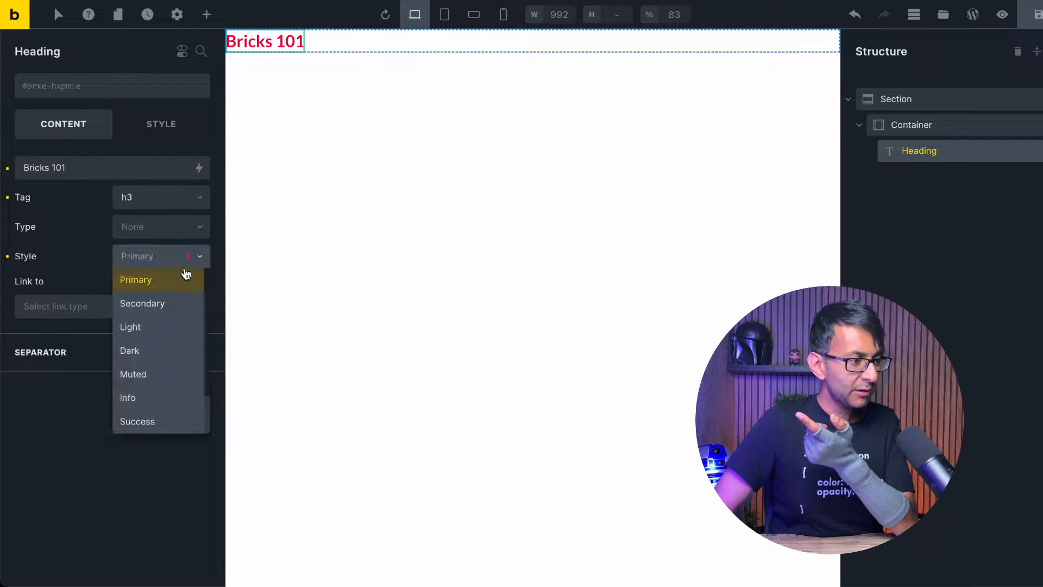
click(154, 303)
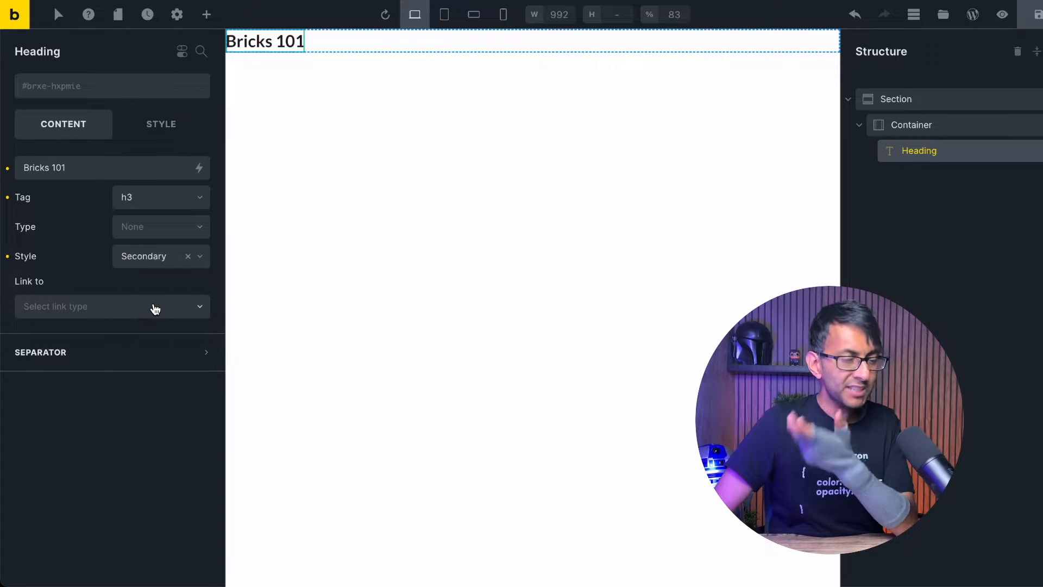
click(189, 258)
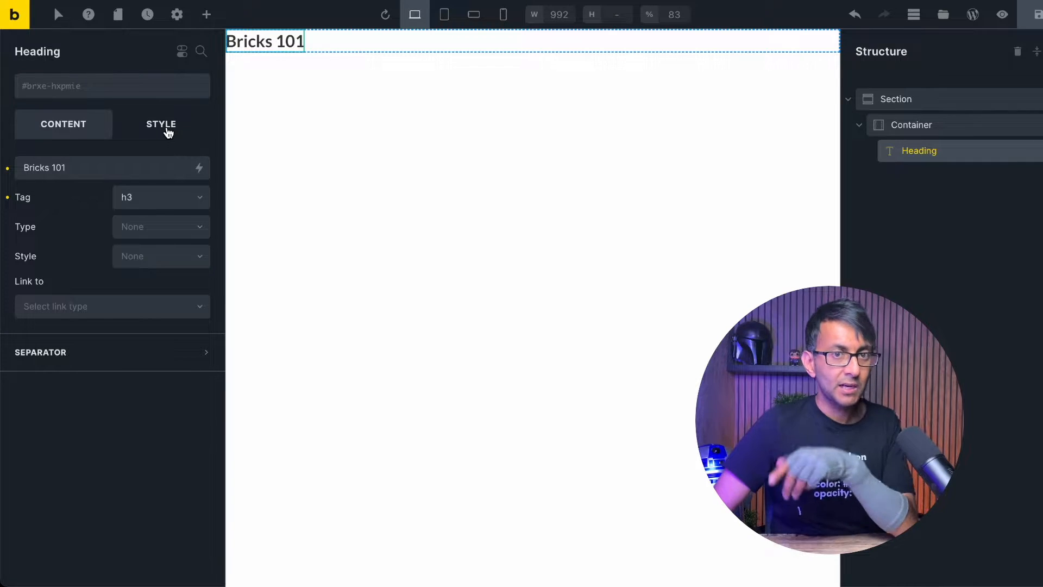
- Try the Internal post/page link type on the heading, look through the available posts and clear the link
click(120, 307)
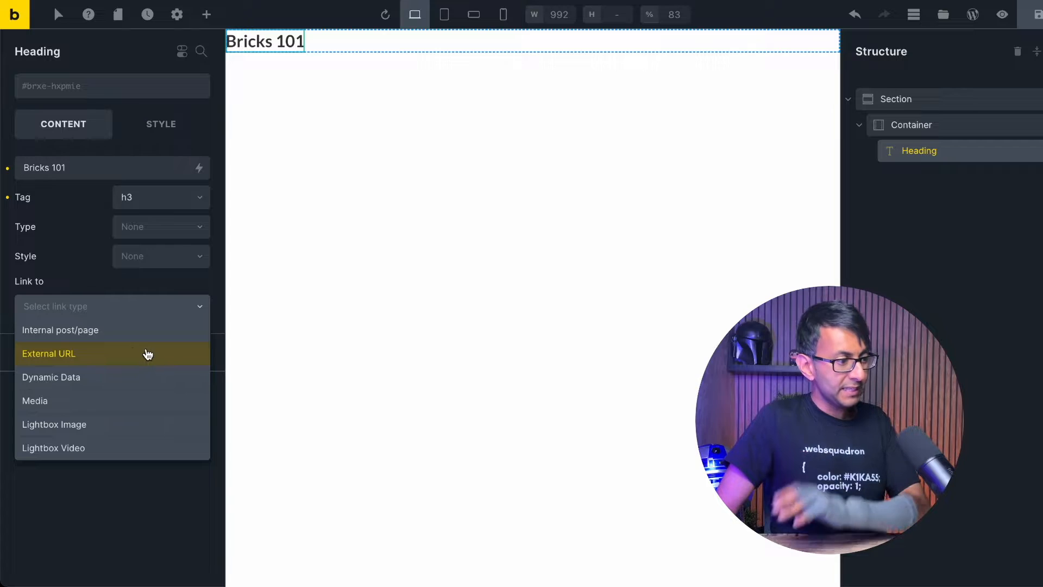
click(139, 330)
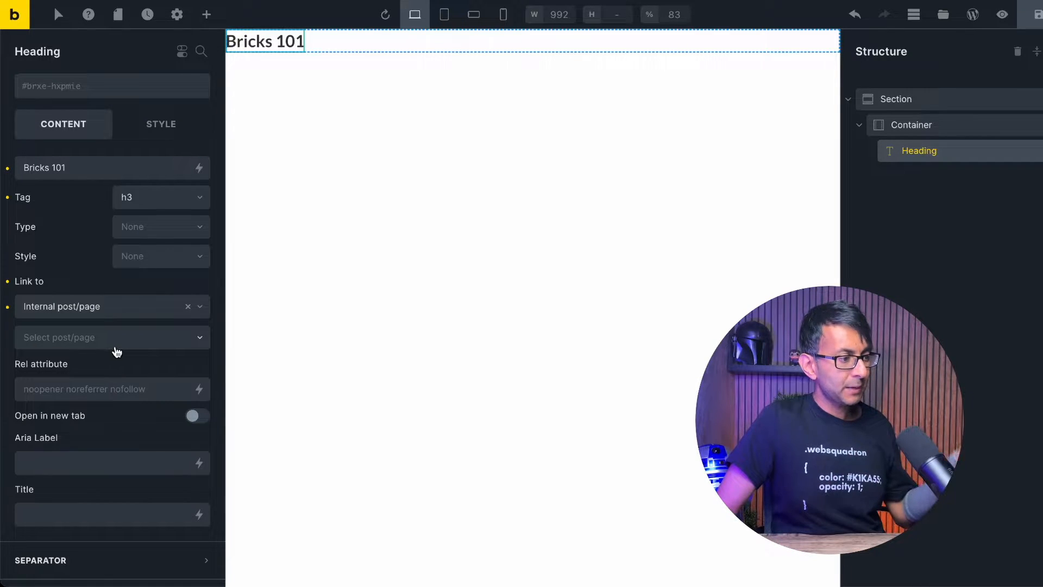
click(119, 341)
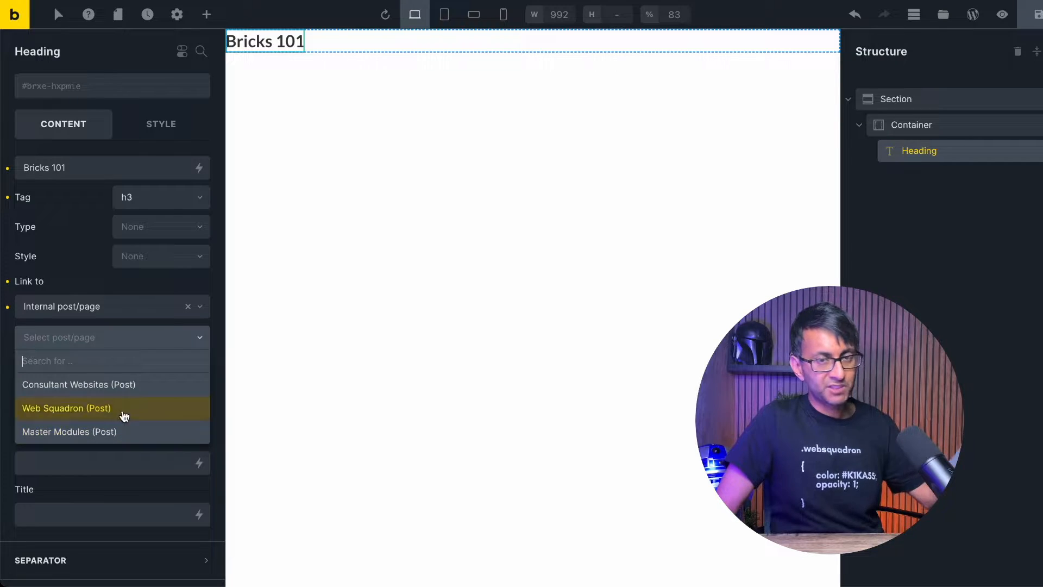
click(158, 338)
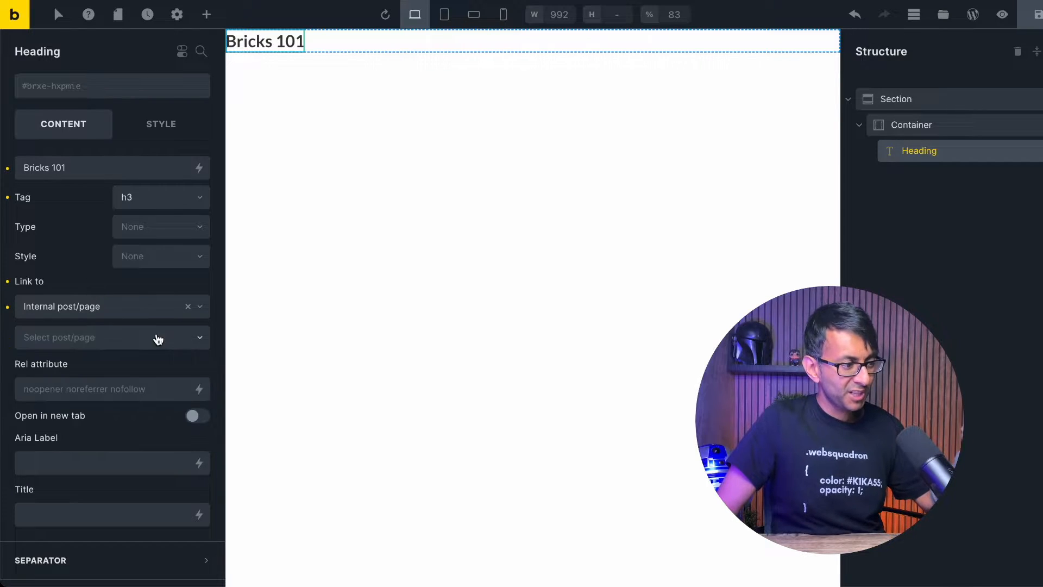
click(189, 307)
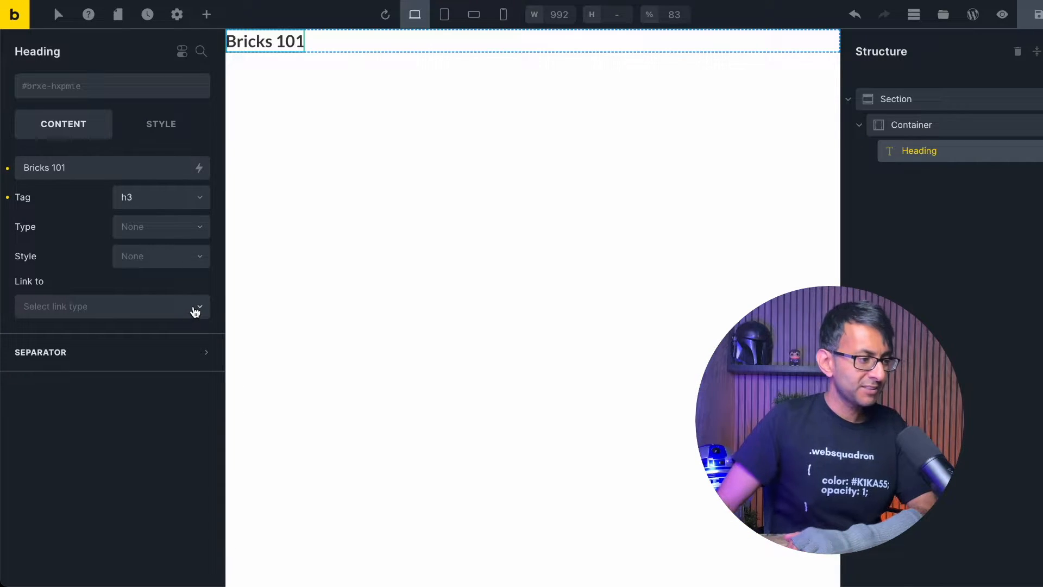
- Set the heading's text color to yellow #fff700 and save that color in the New palette
click(170, 129)
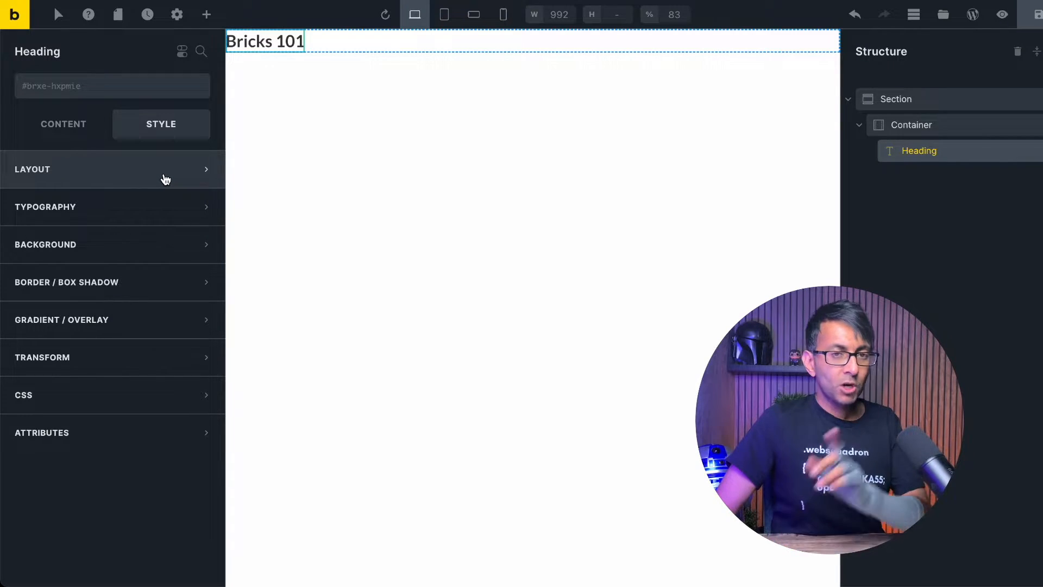
click(156, 212)
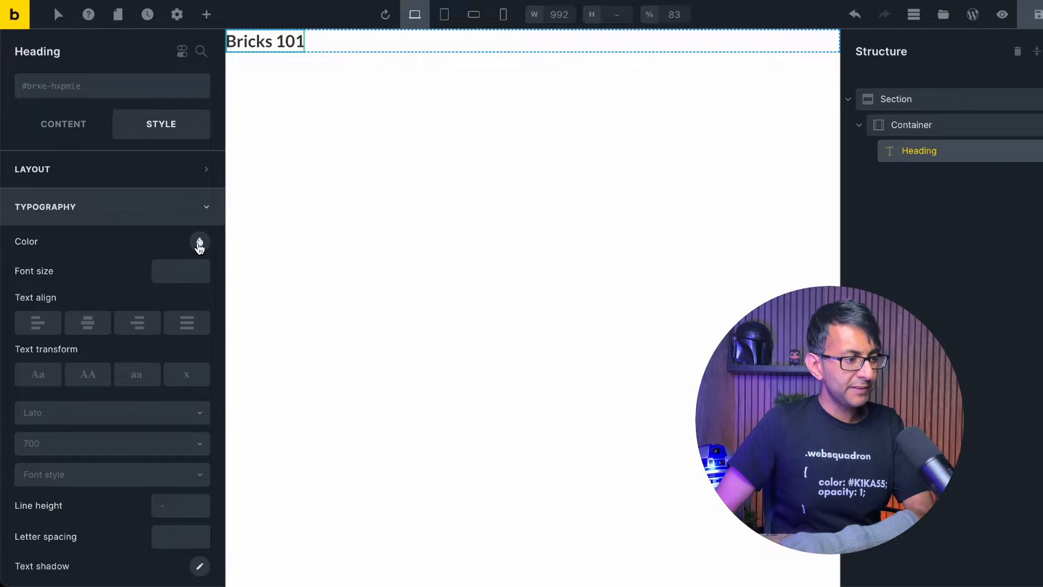
click(199, 240)
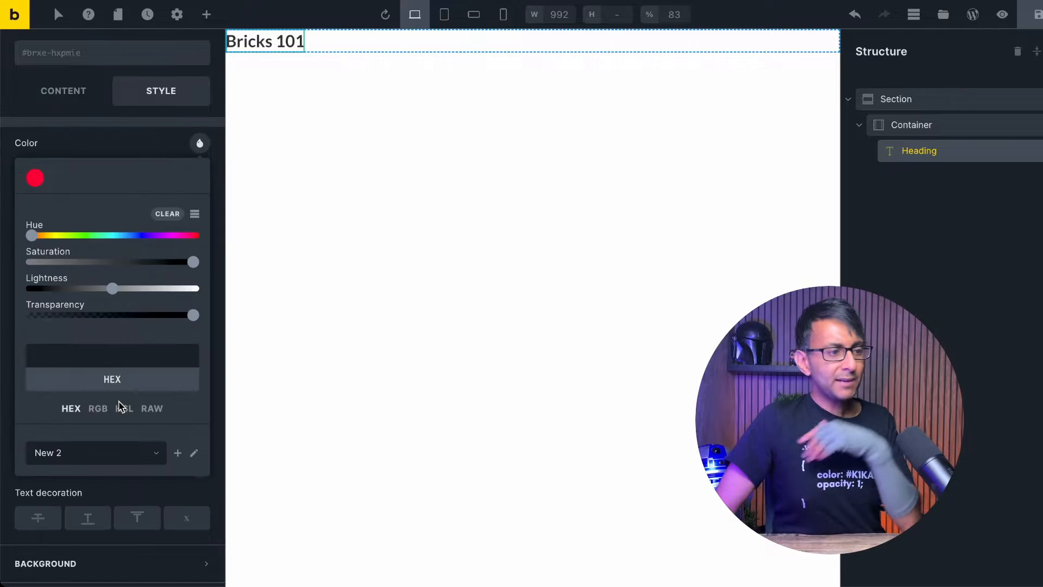
click(155, 453)
click(106, 480)
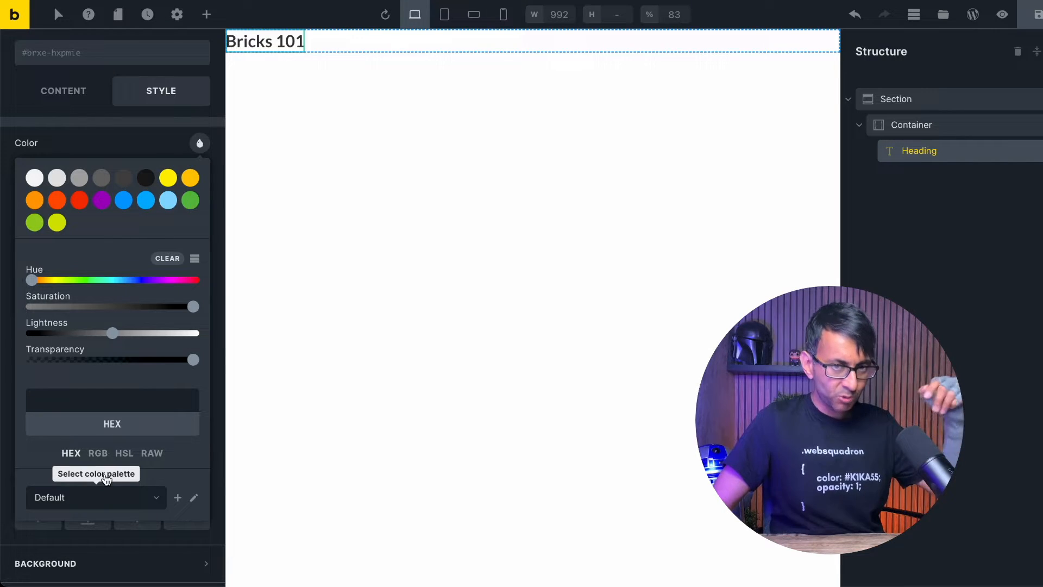
click(147, 502)
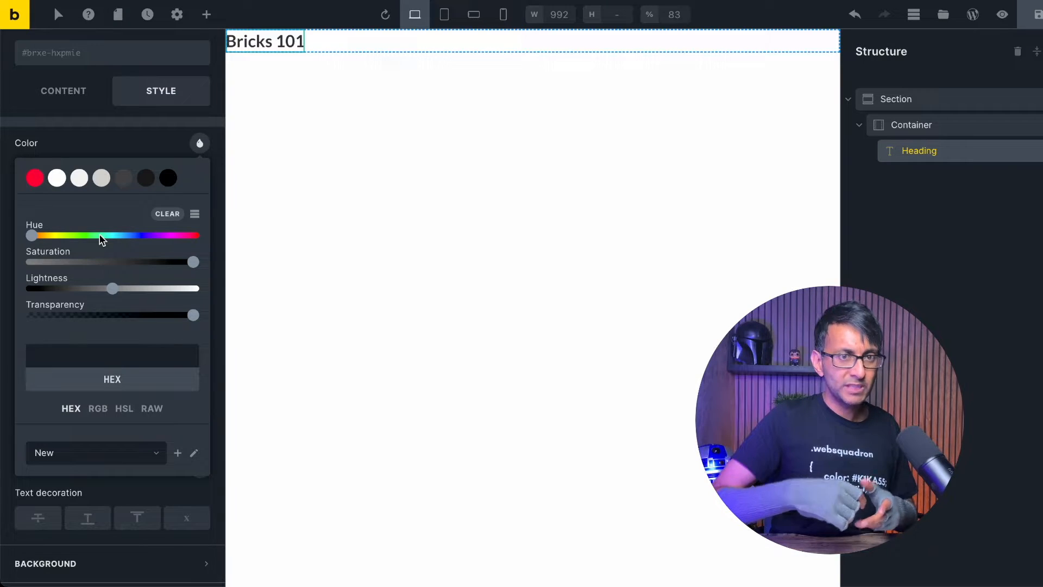
click(58, 236)
drag(58, 237, 57, 237)
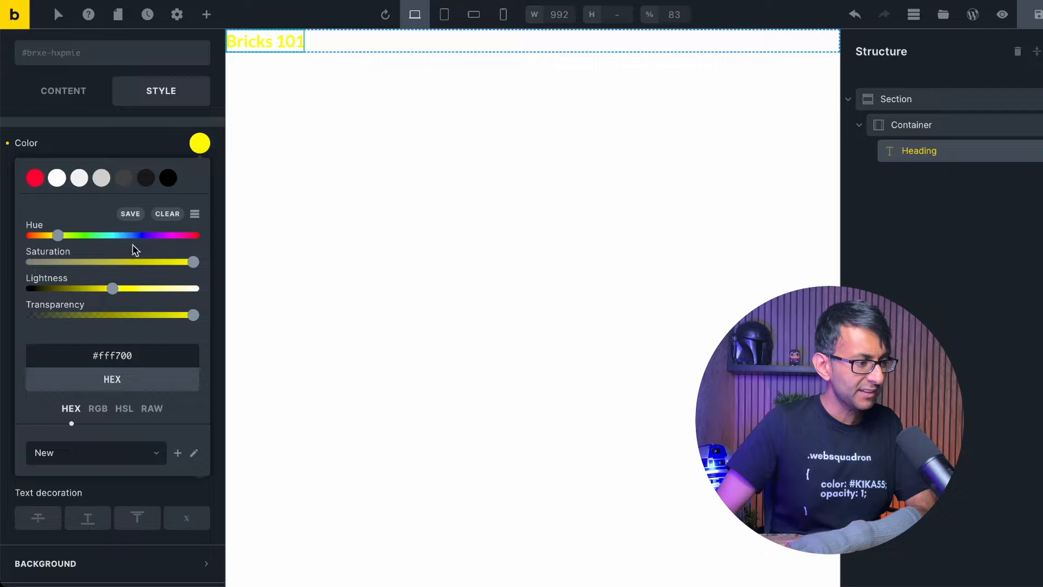
click(131, 214)
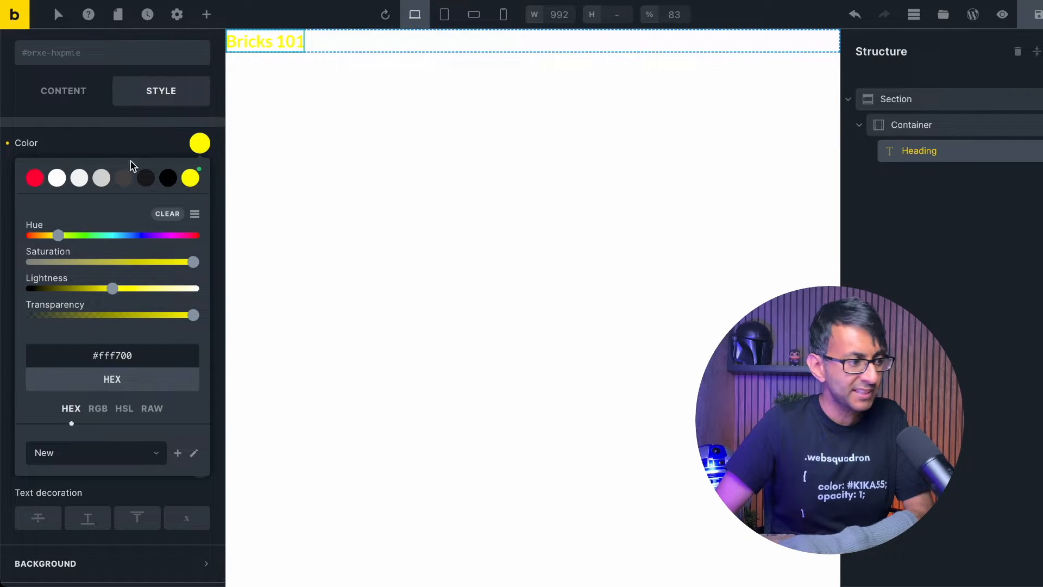
click(76, 146)
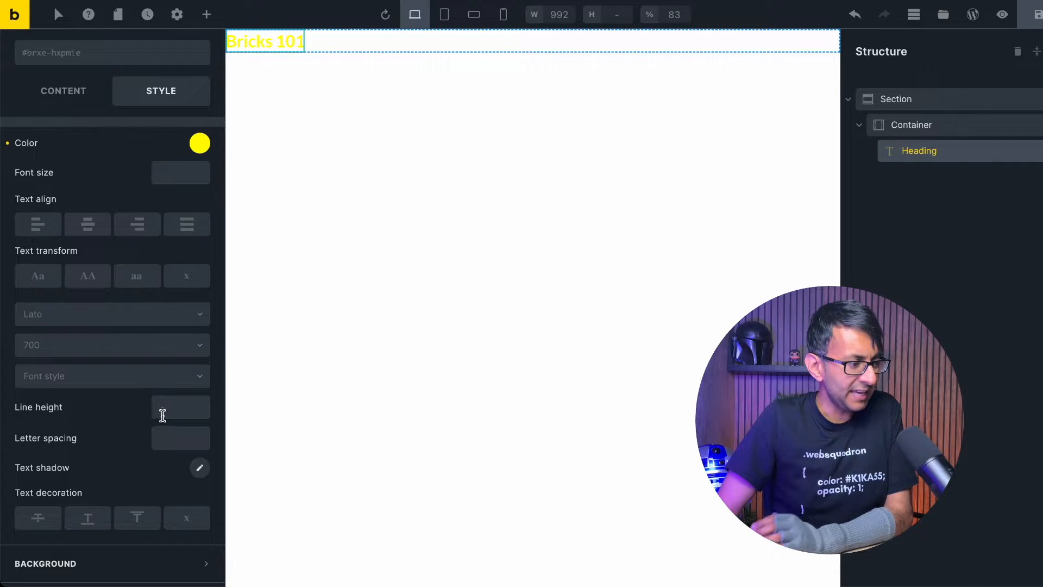
- Transform the heading's text to uppercase and set its letter spacing to 1px
scroll(109, 375, up, 1)
click(88, 330)
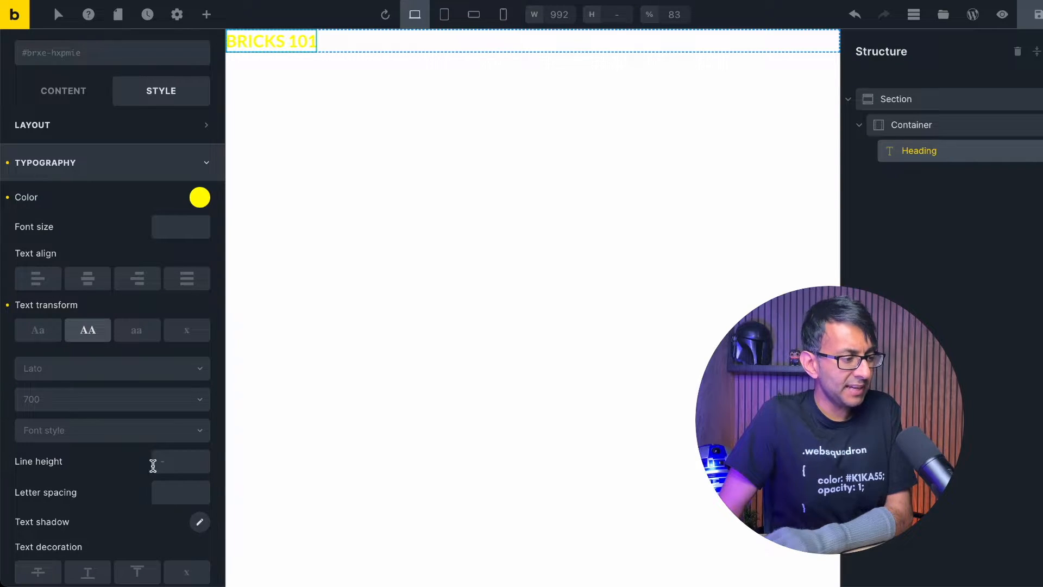
click(168, 492)
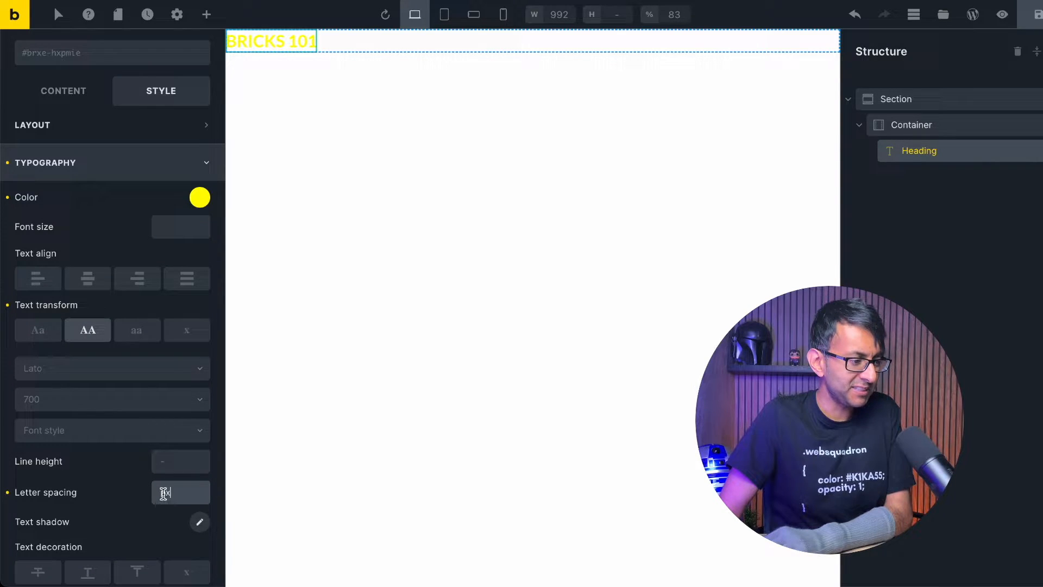
text(1)
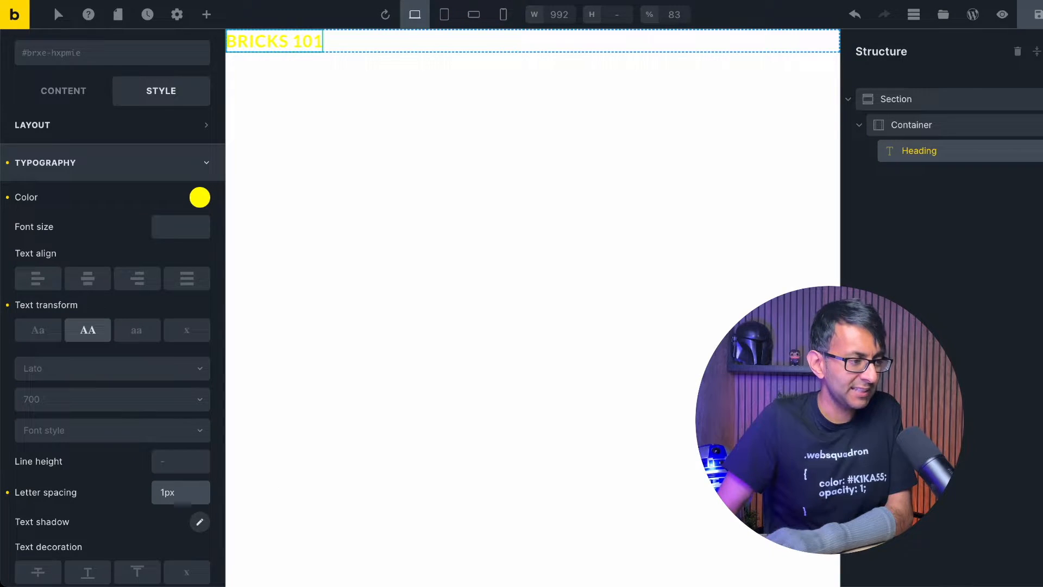
click(164, 492)
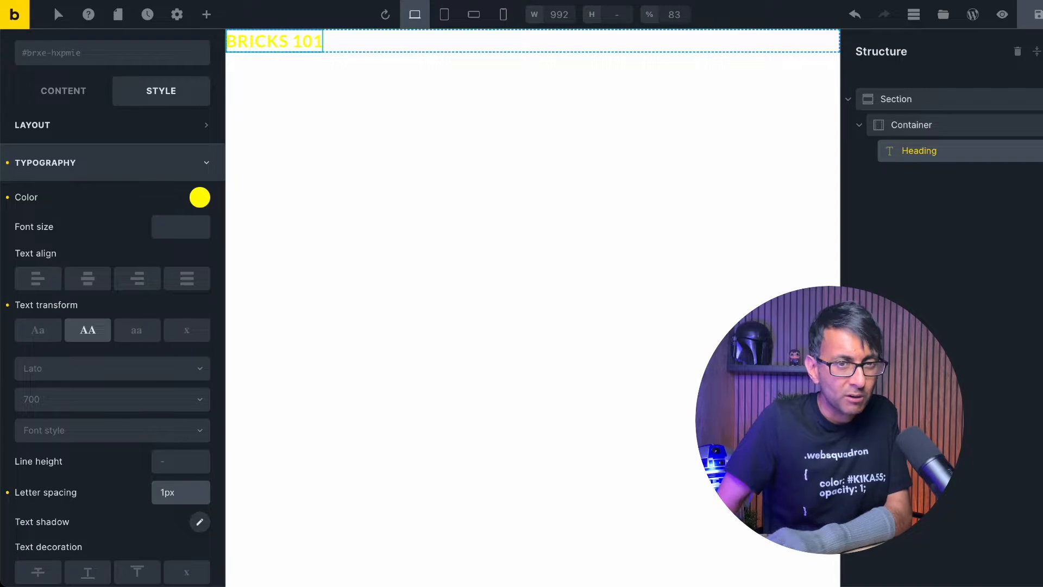
- Try the red palette color #ff0050 as the heading's background and clear the background color
scroll(109, 440, down, 4)
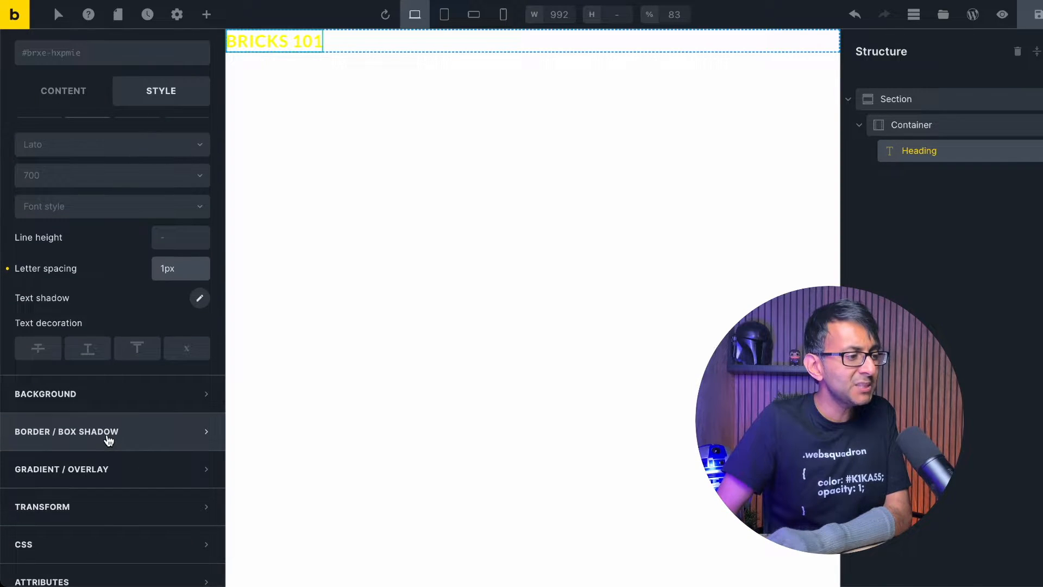
scroll(109, 440, up, 3)
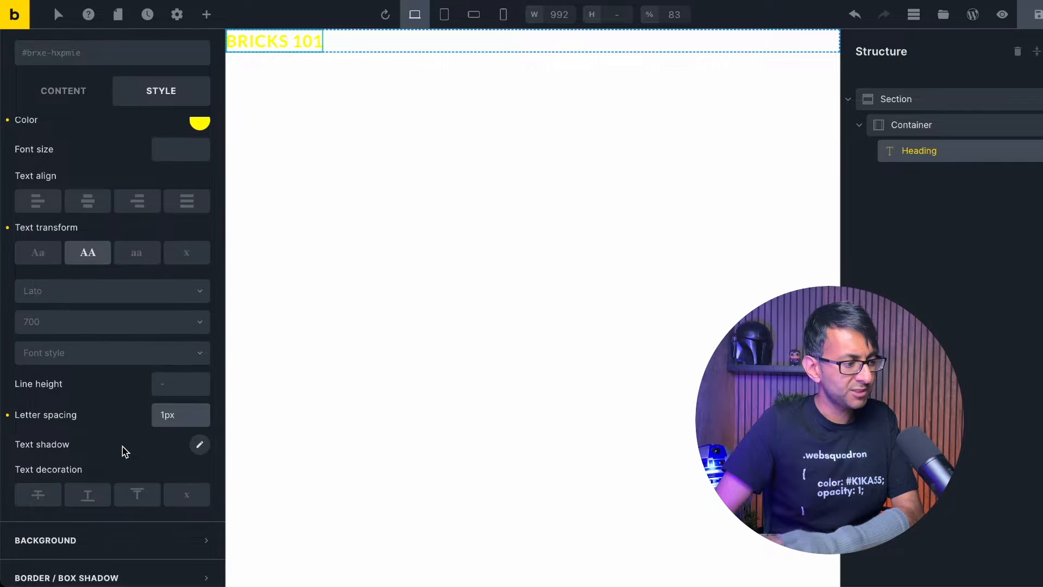
scroll(141, 489, down, 1)
click(162, 509)
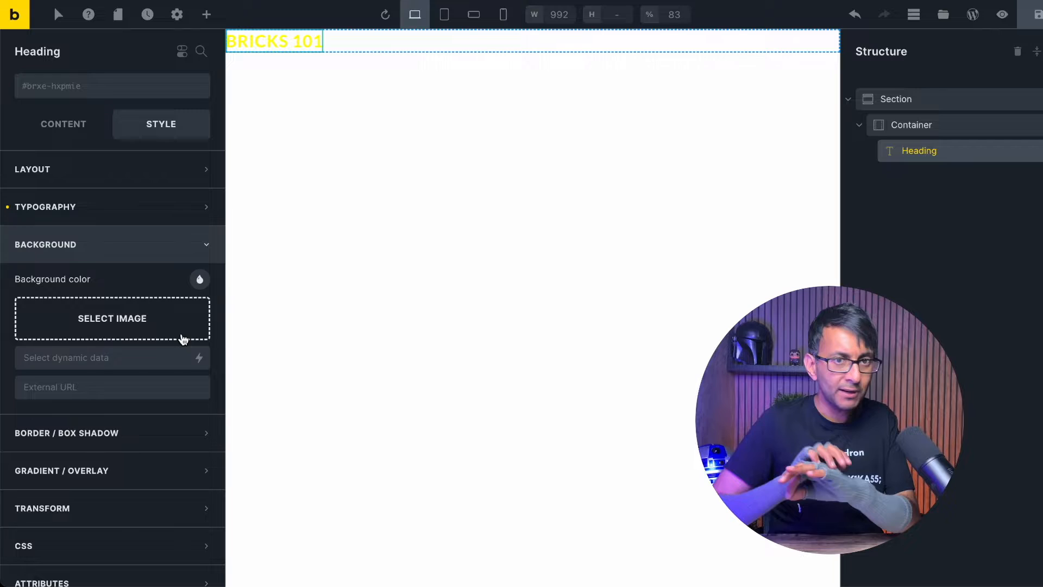
click(200, 279)
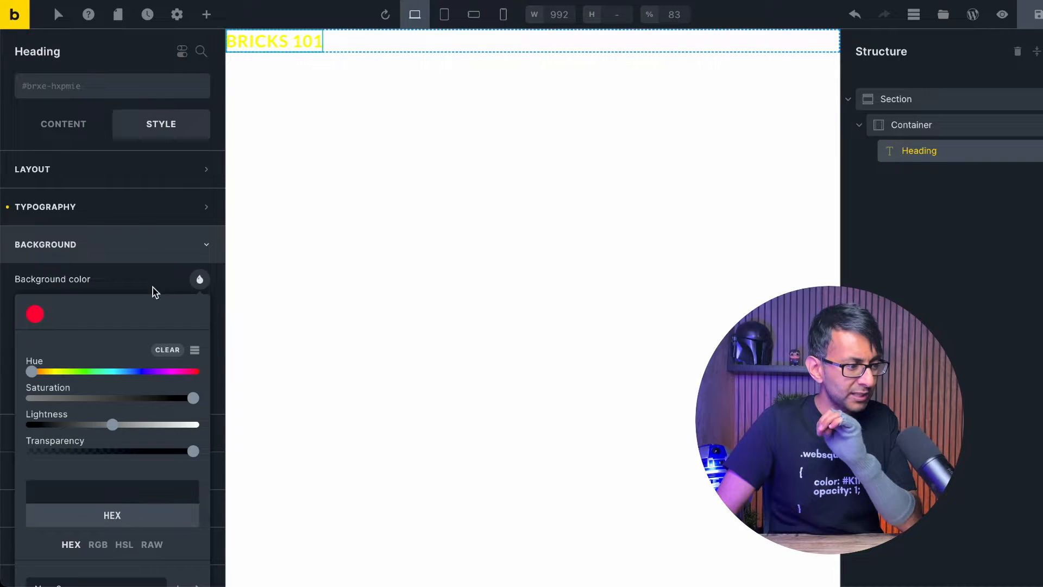
click(35, 315)
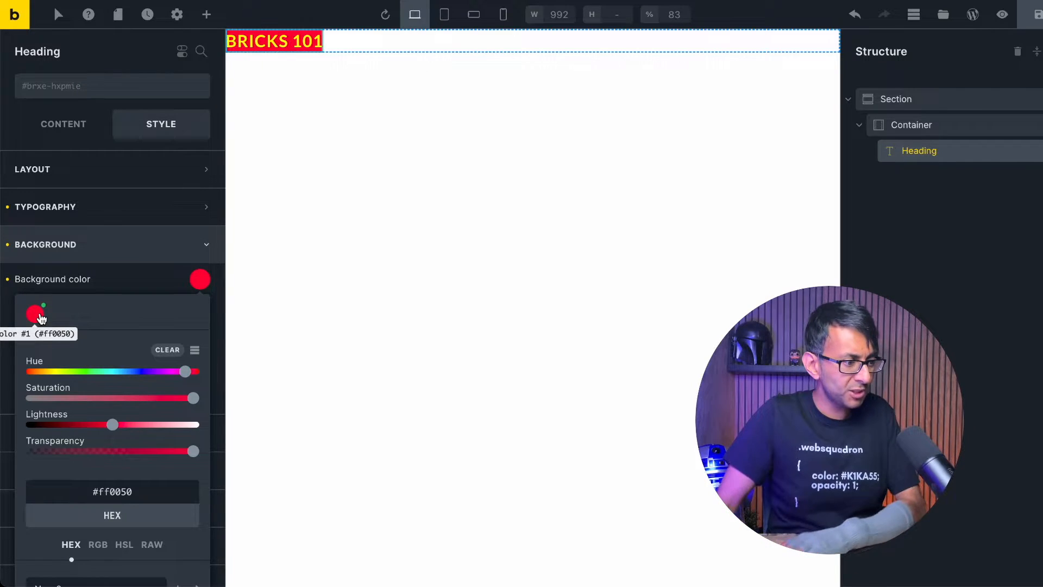
click(167, 352)
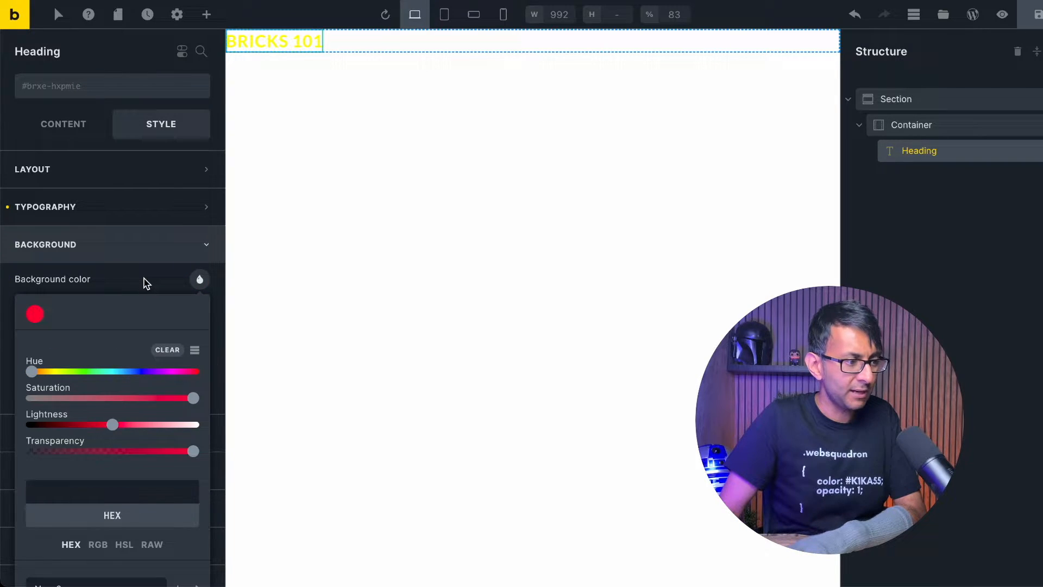
click(147, 281)
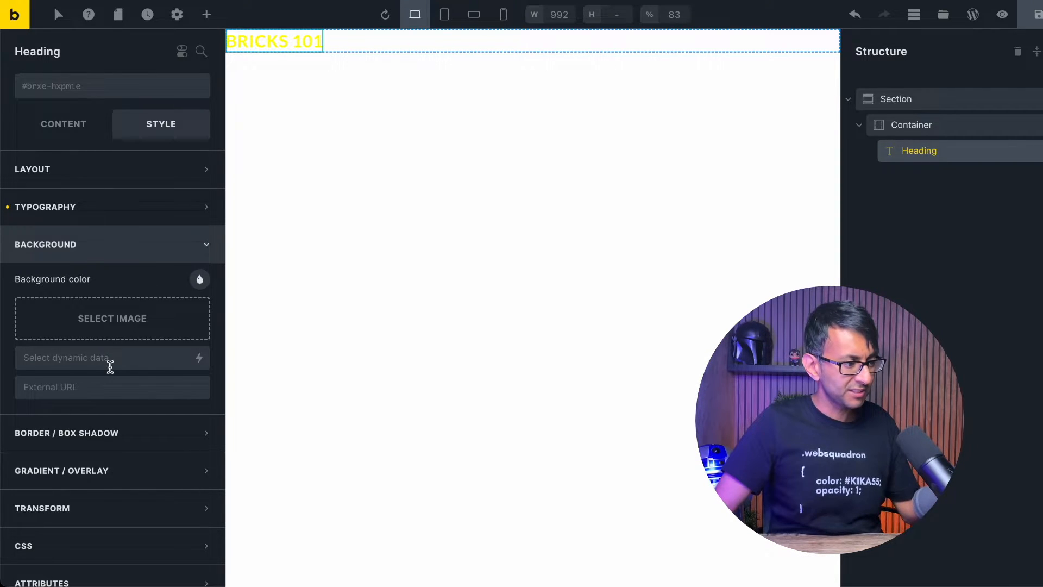
- Look through the heading's border and box shadow options and its transform settings for translate, scale, rotate and skew
click(132, 435)
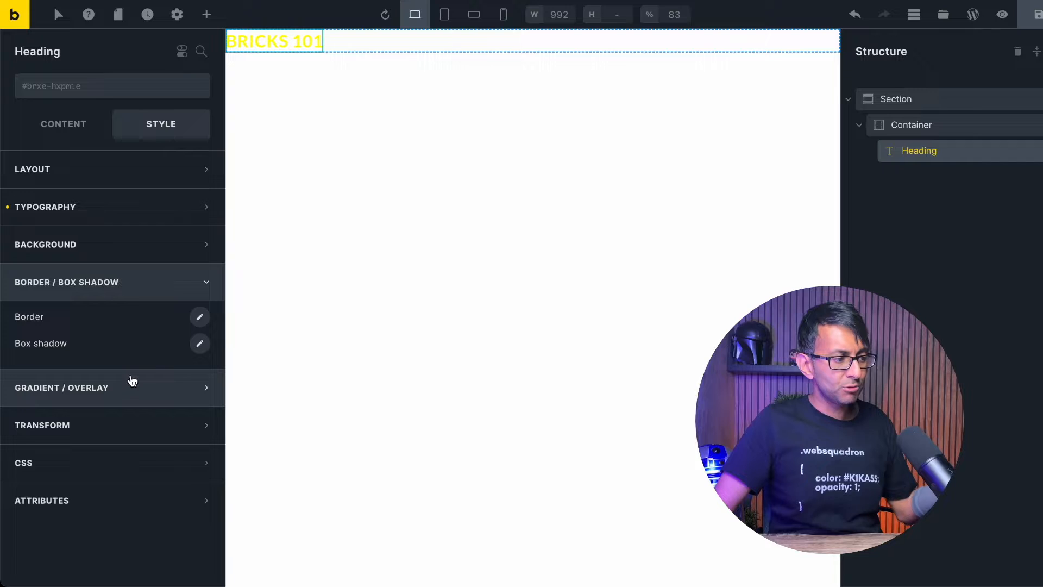
click(118, 424)
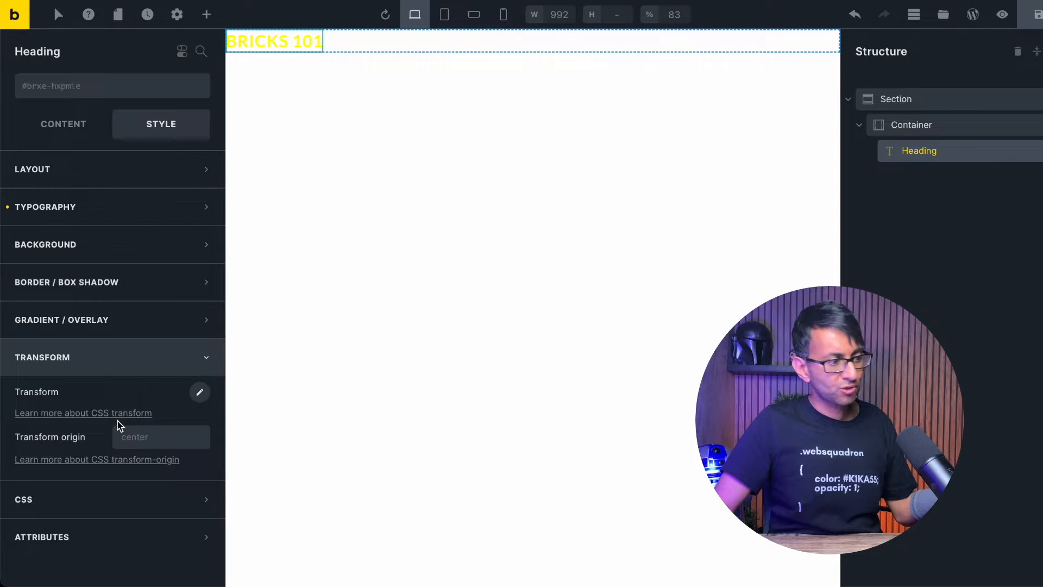
click(199, 392)
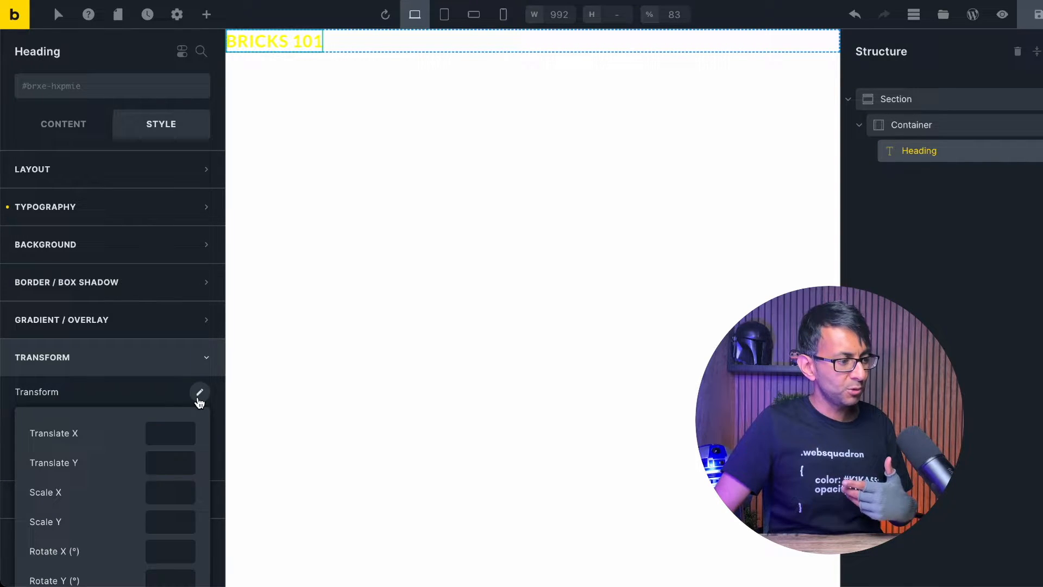
scroll(158, 442, down, 4)
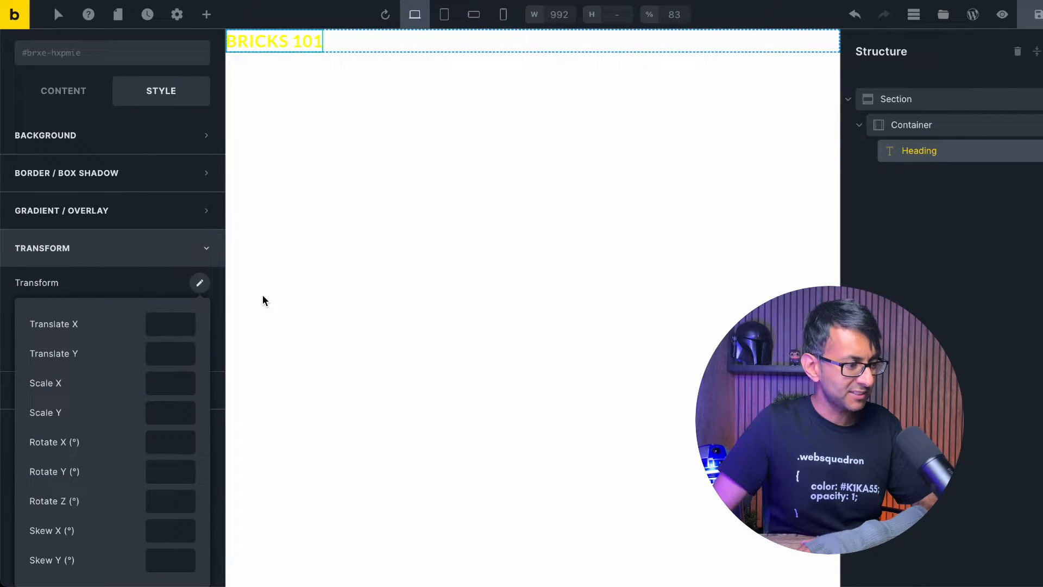
click(199, 282)
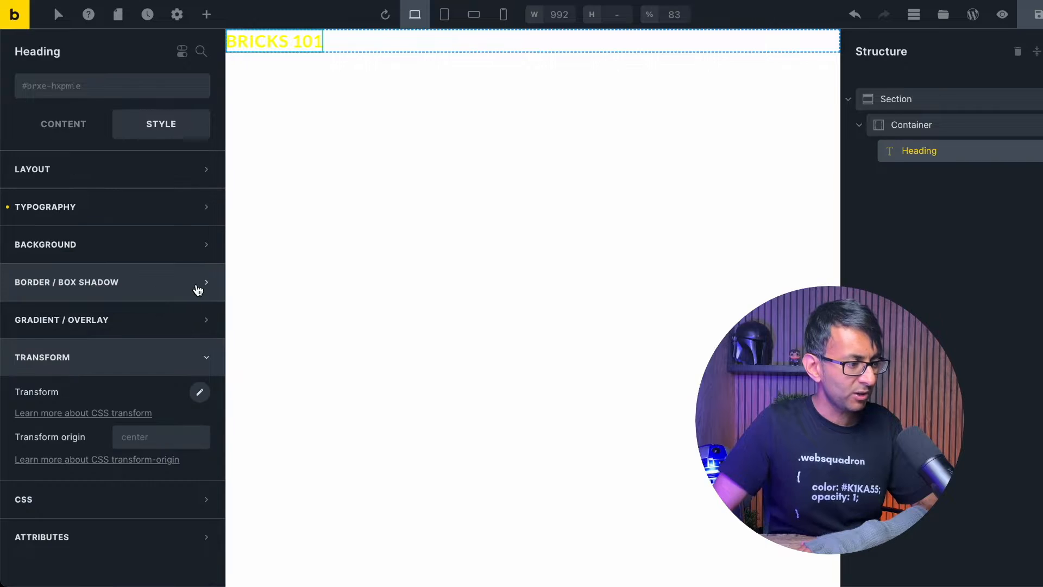
- Examine the heading's CSS options, including the custom CSS editor, and its layout spacing and sizing settings
click(80, 508)
scroll(235, 477, down, 5)
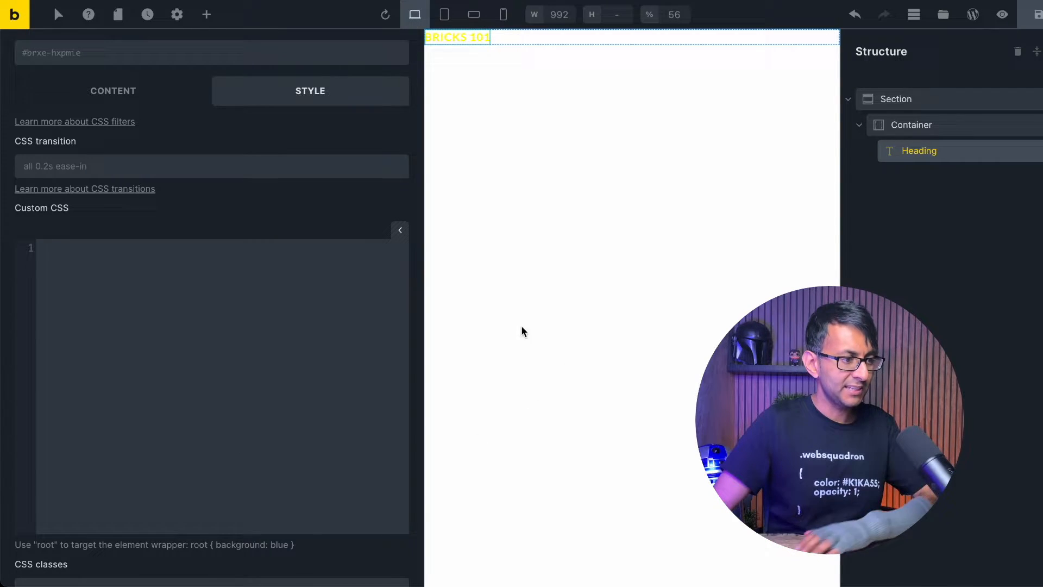
click(400, 231)
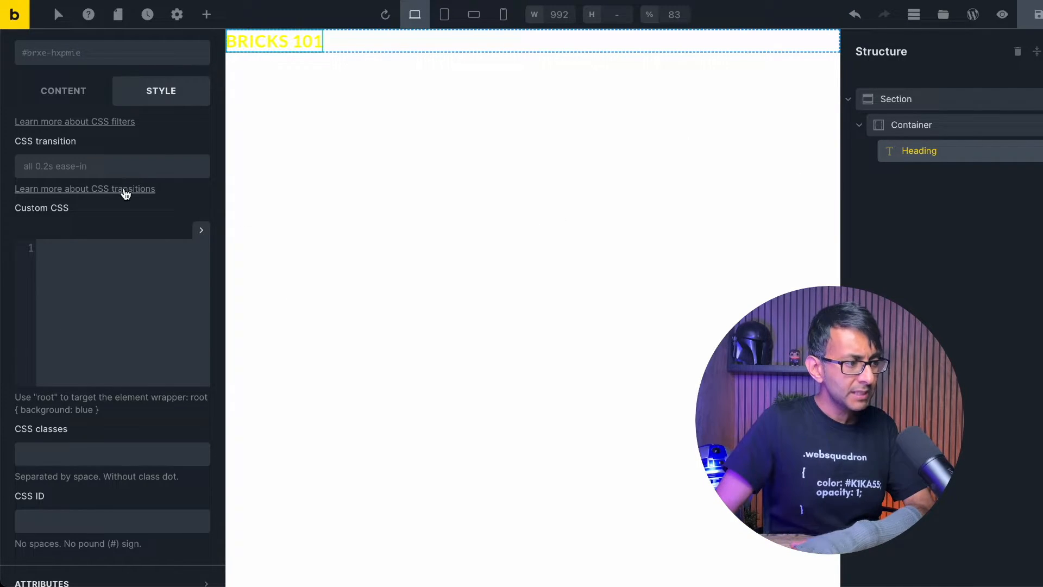
scroll(89, 286, up, 5)
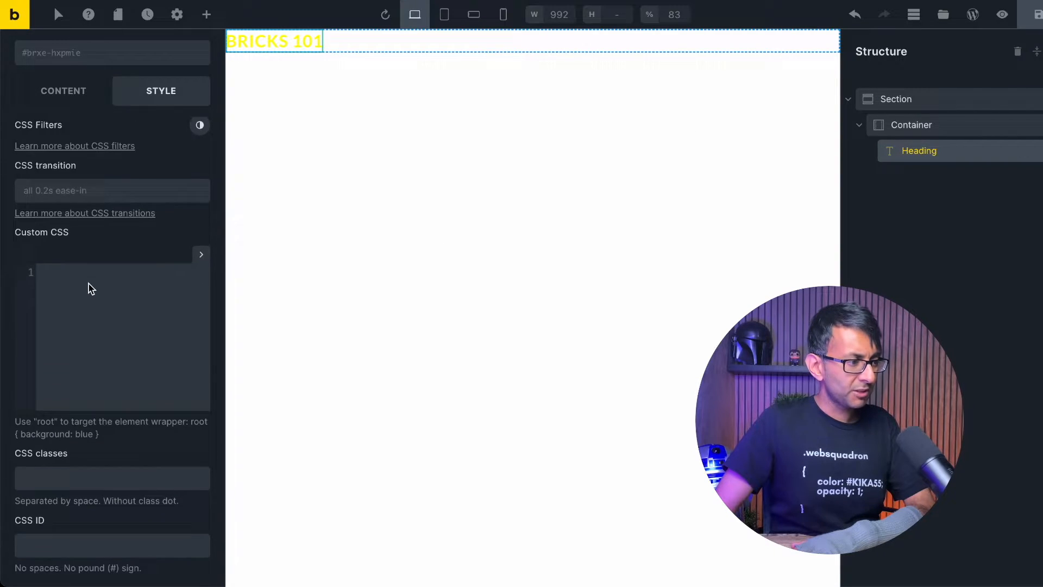
scroll(70, 179, up, 2)
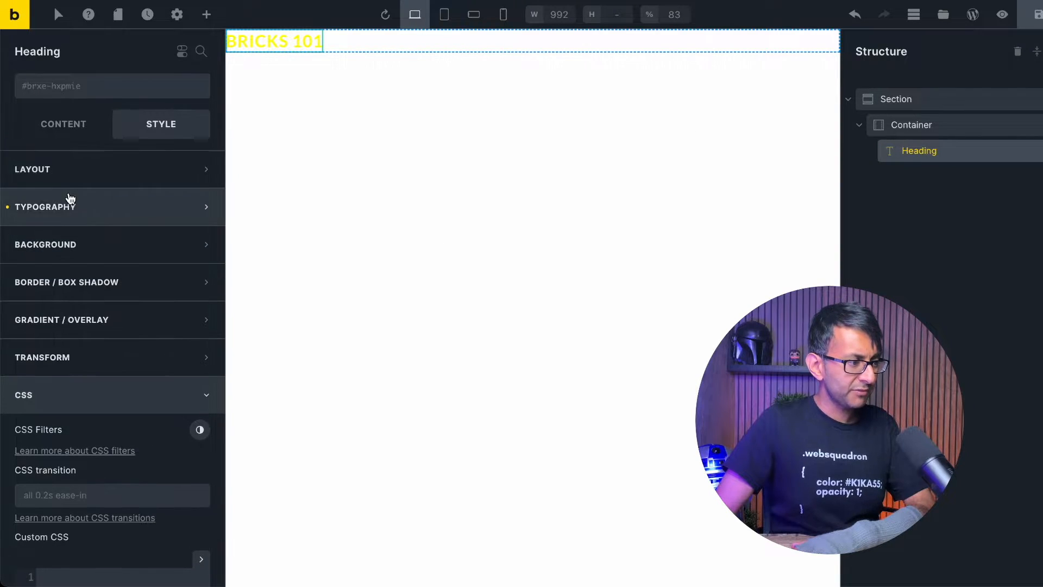
click(103, 180)
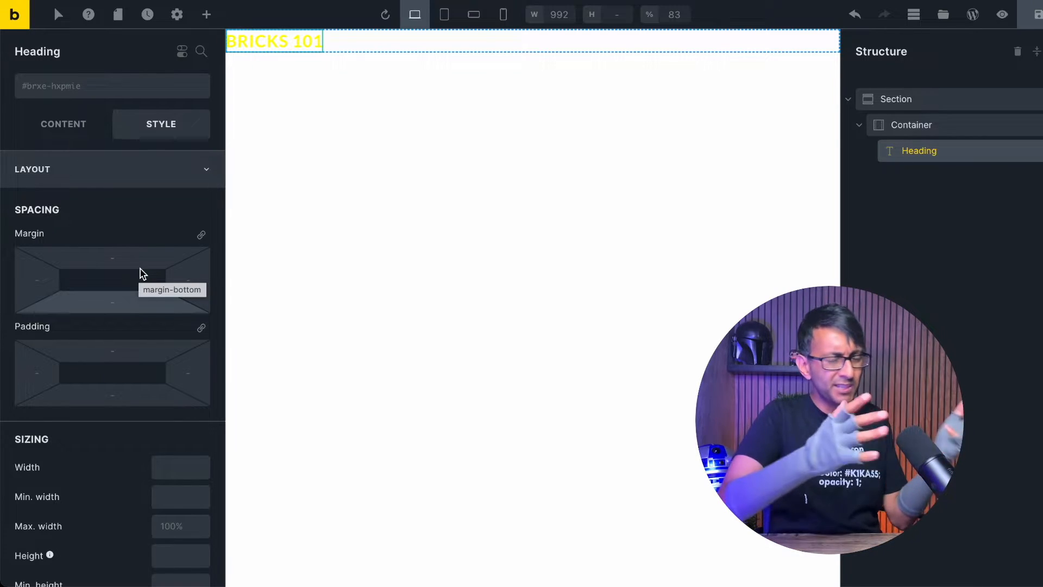
- Review the section's content options and its layout spacing and sizing settings
click(927, 100)
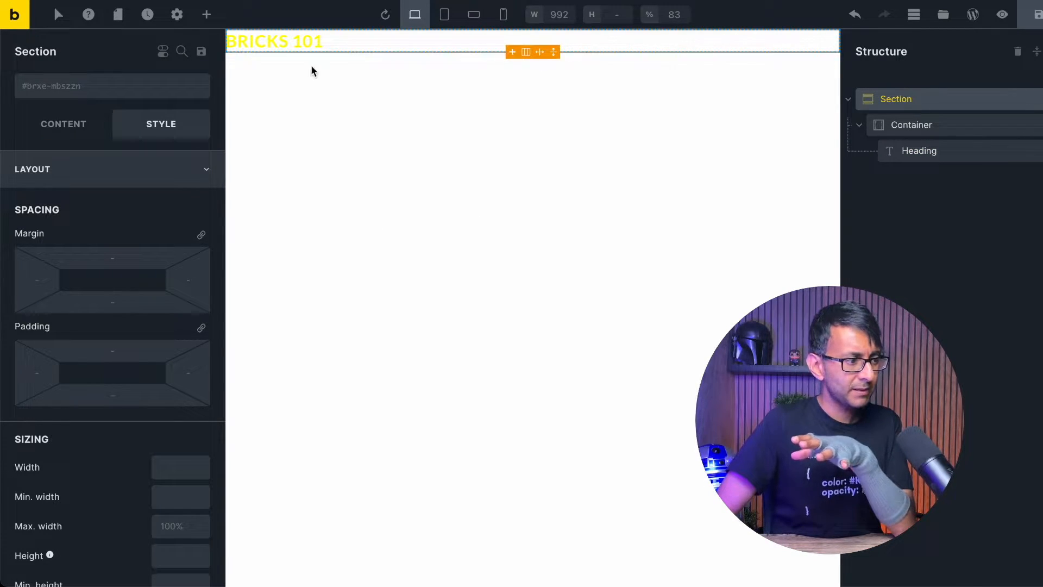
click(53, 123)
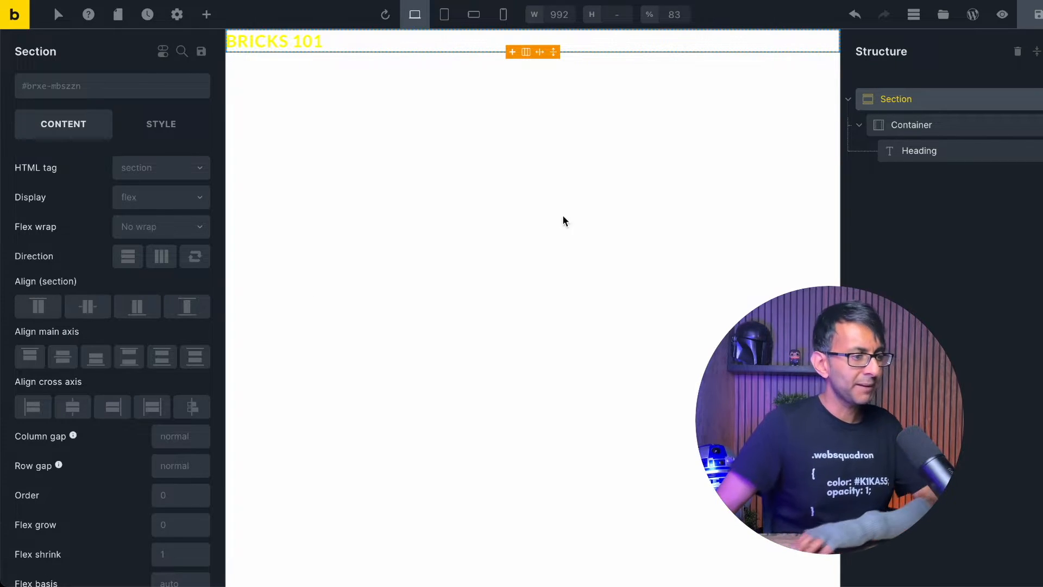
click(161, 124)
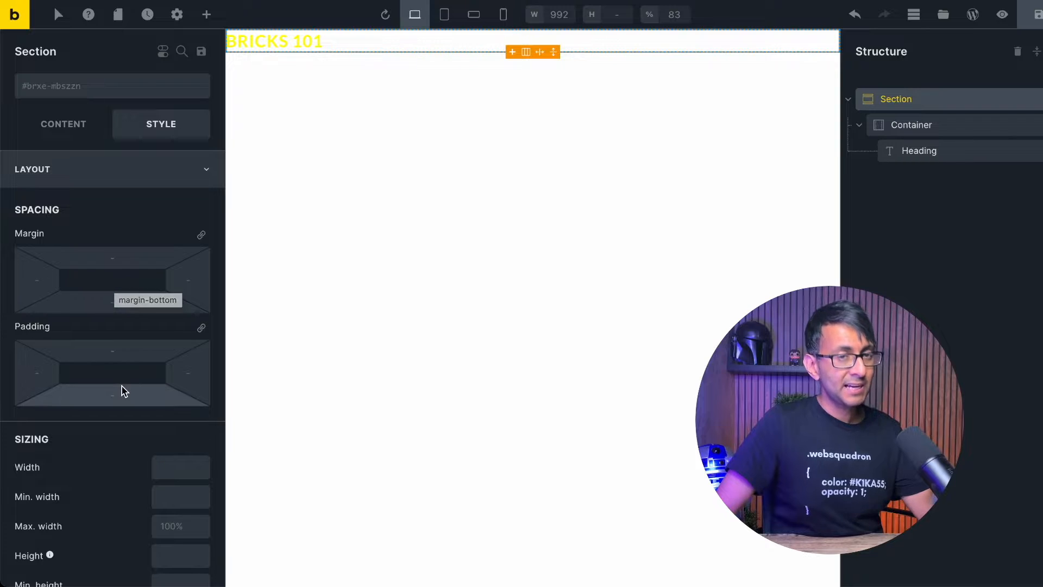
scroll(128, 449, down, 1)
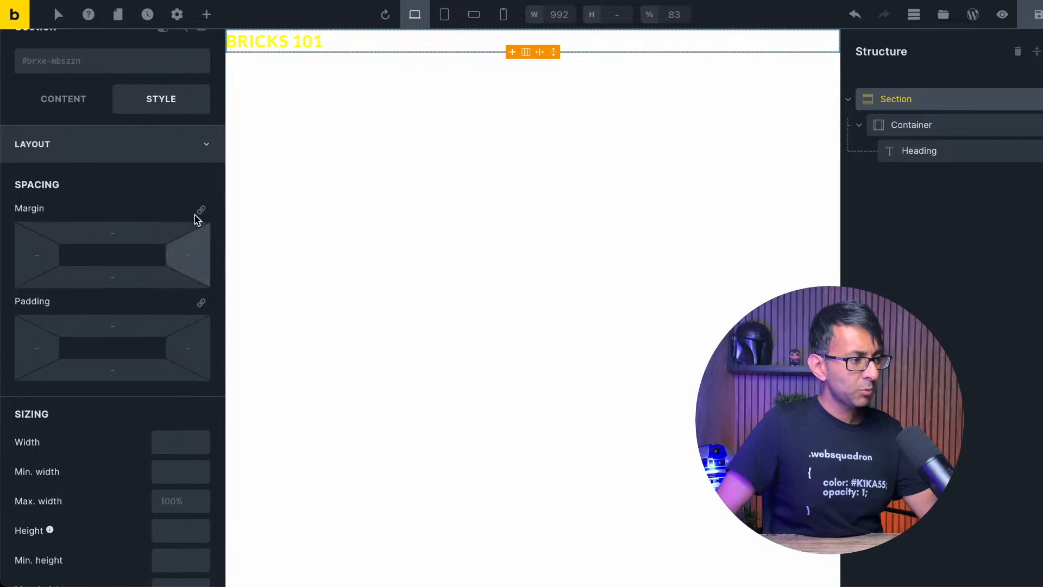
click(208, 145)
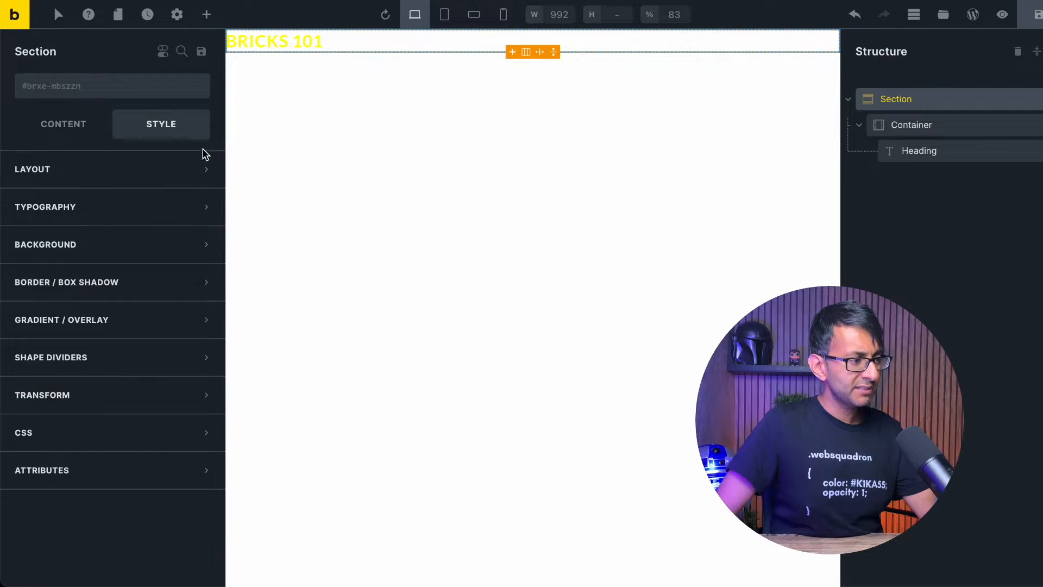
- Set the section's background color to dark gray #222222 from the New palette
click(169, 244)
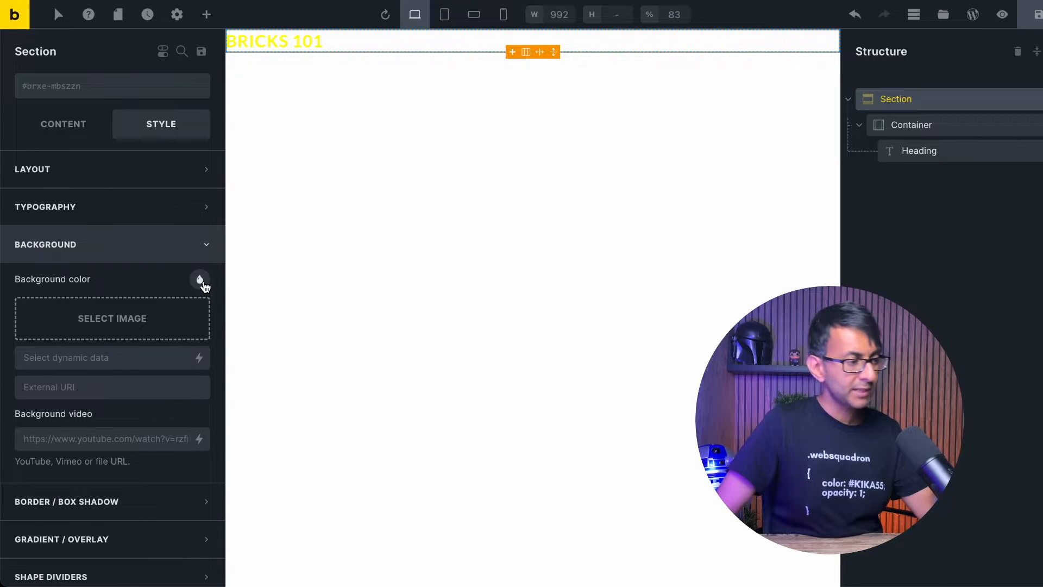
click(201, 281)
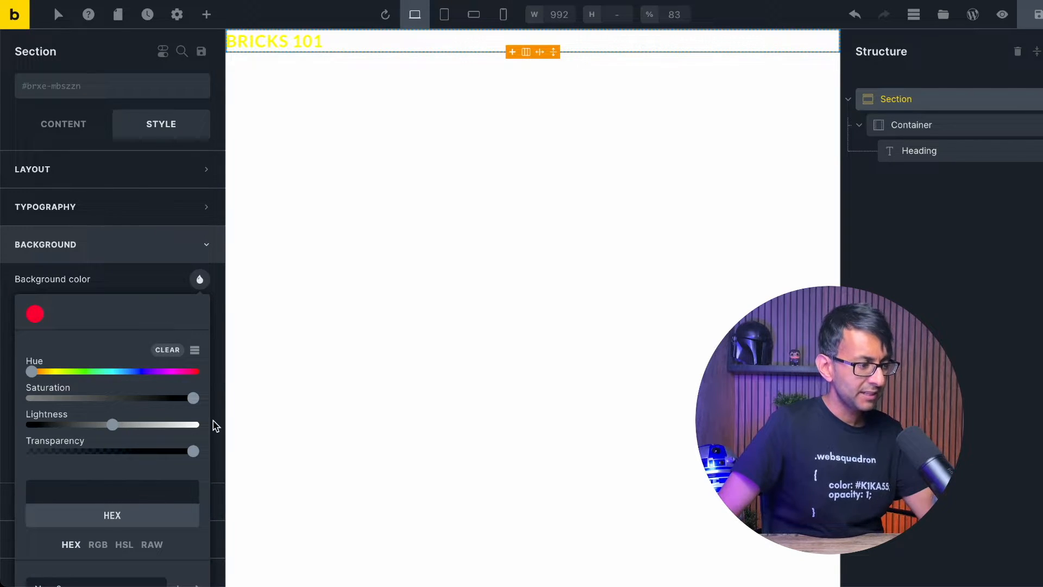
scroll(127, 449, down, 1)
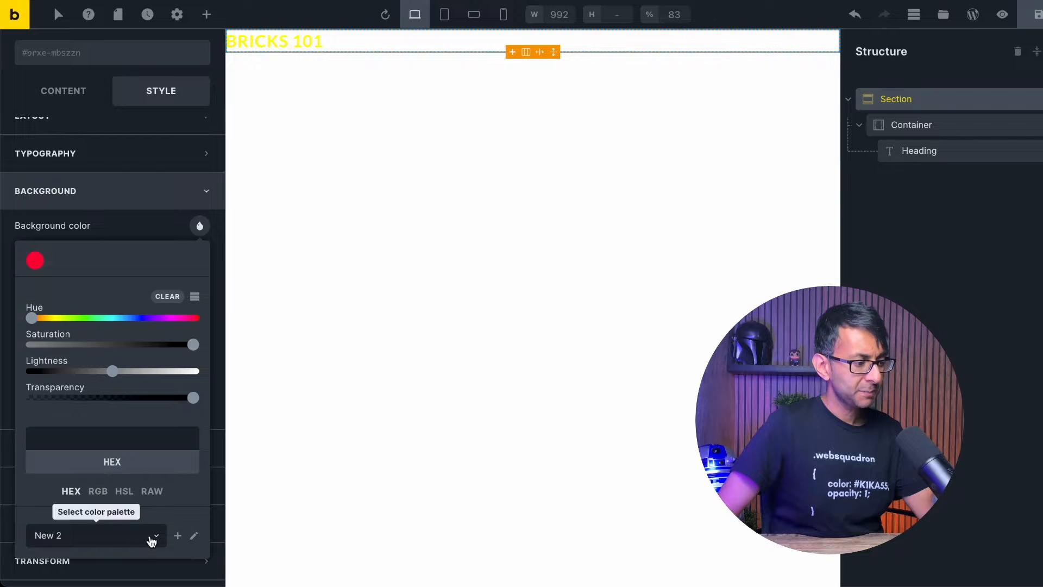
click(121, 538)
click(62, 582)
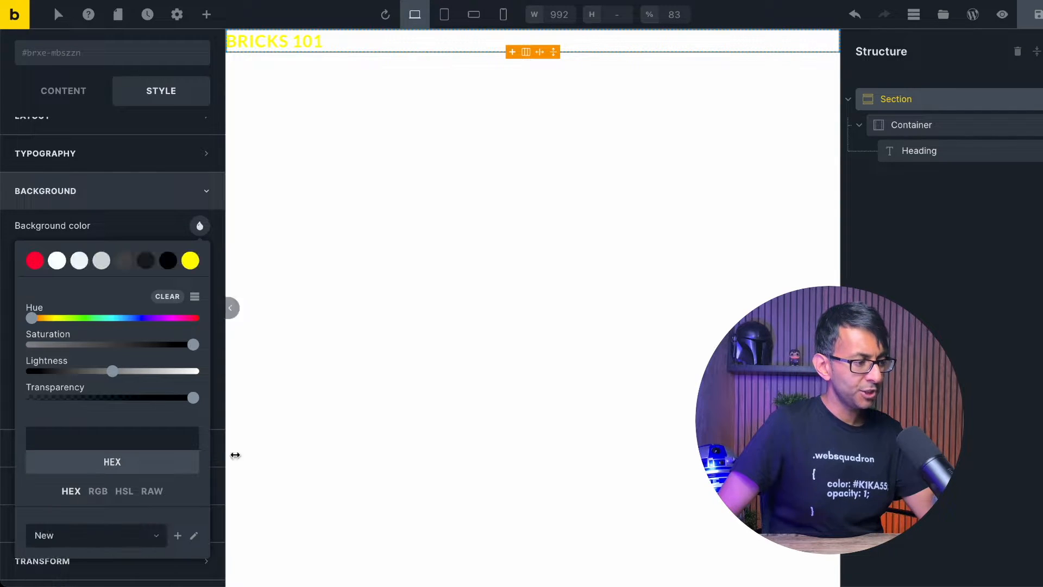
click(159, 265)
click(147, 262)
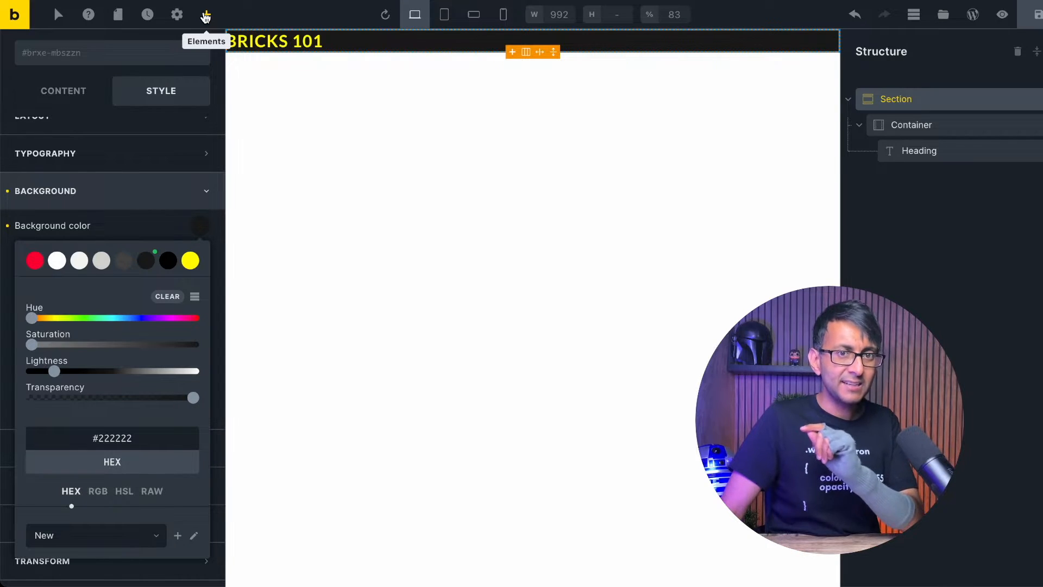
- Add a Nav Menu element inside the container, below the heading
click(939, 130)
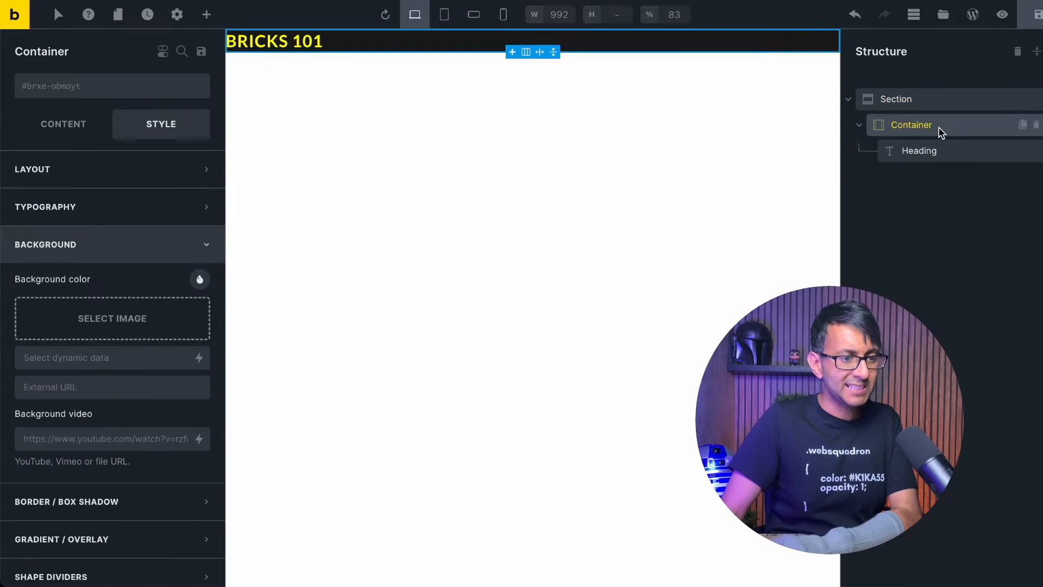
click(207, 14)
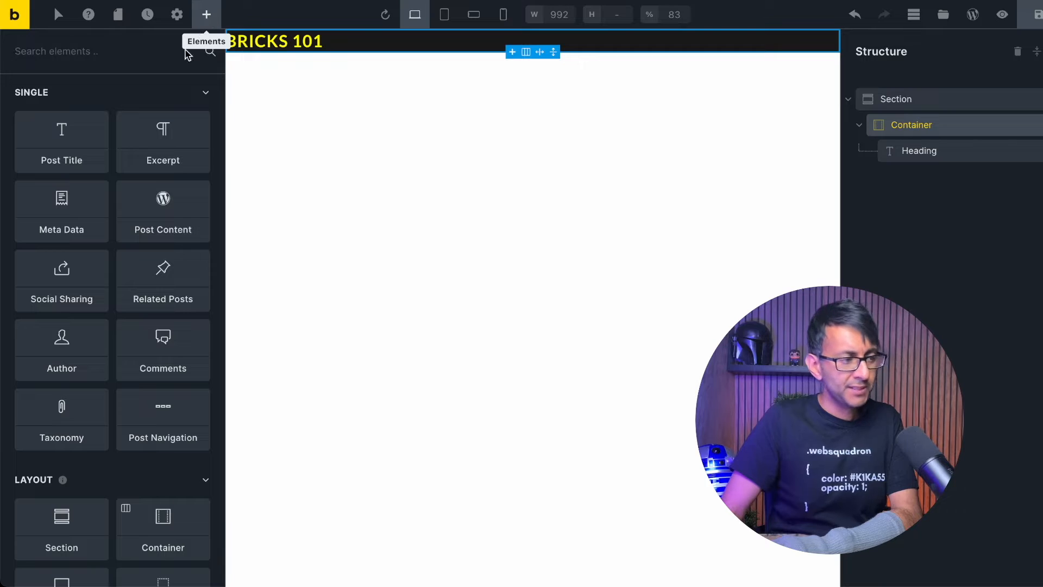
text(men)
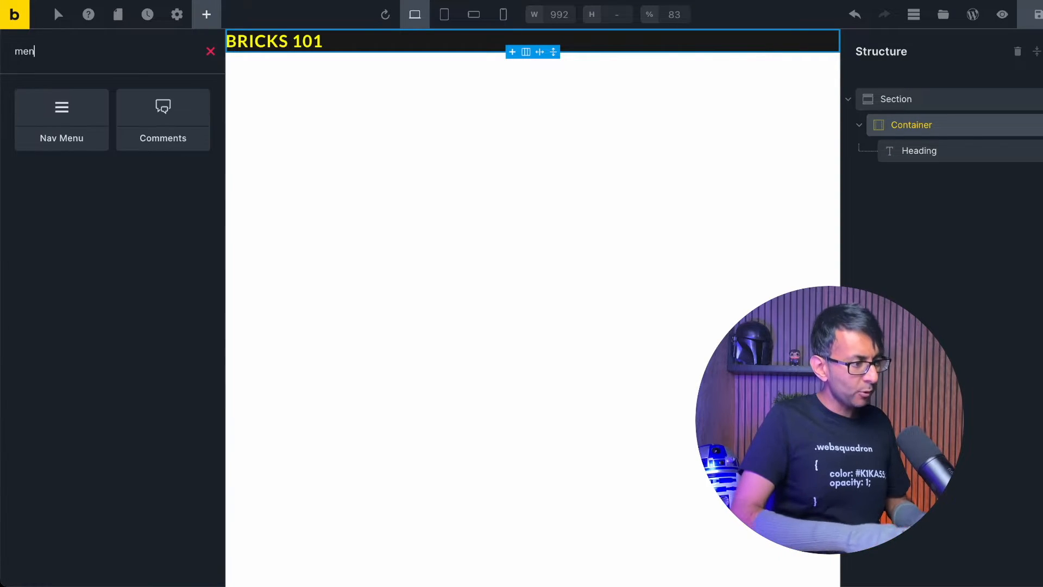
click(65, 121)
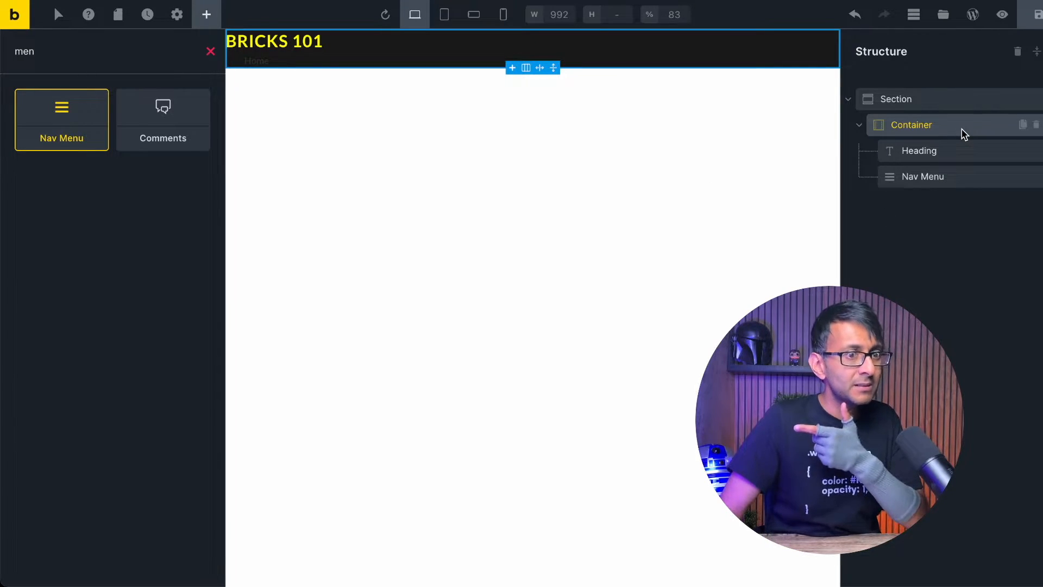
- Assign MainMenu as the menu shown by the Nav Menu element
click(952, 183)
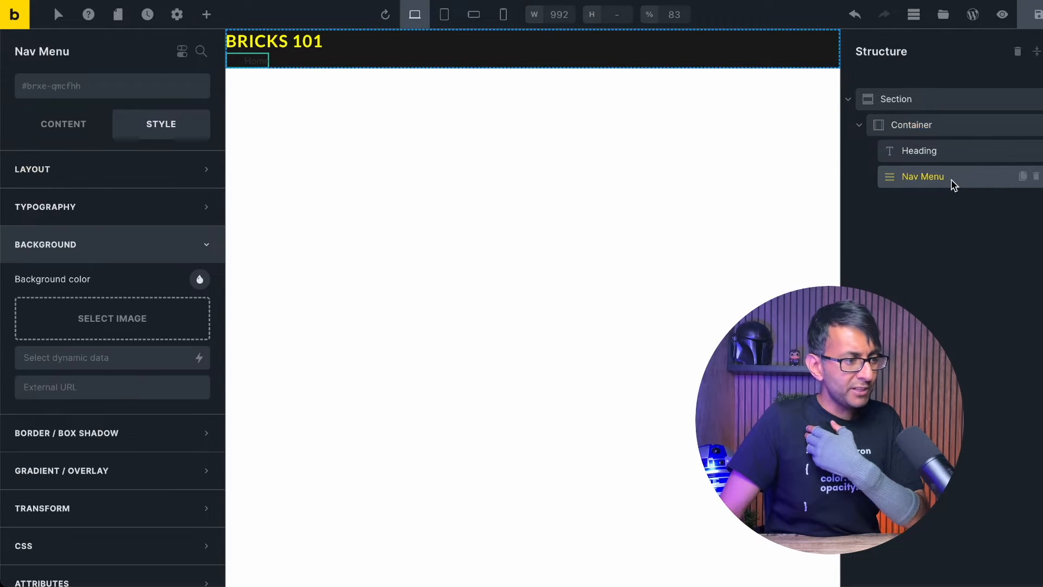
click(43, 123)
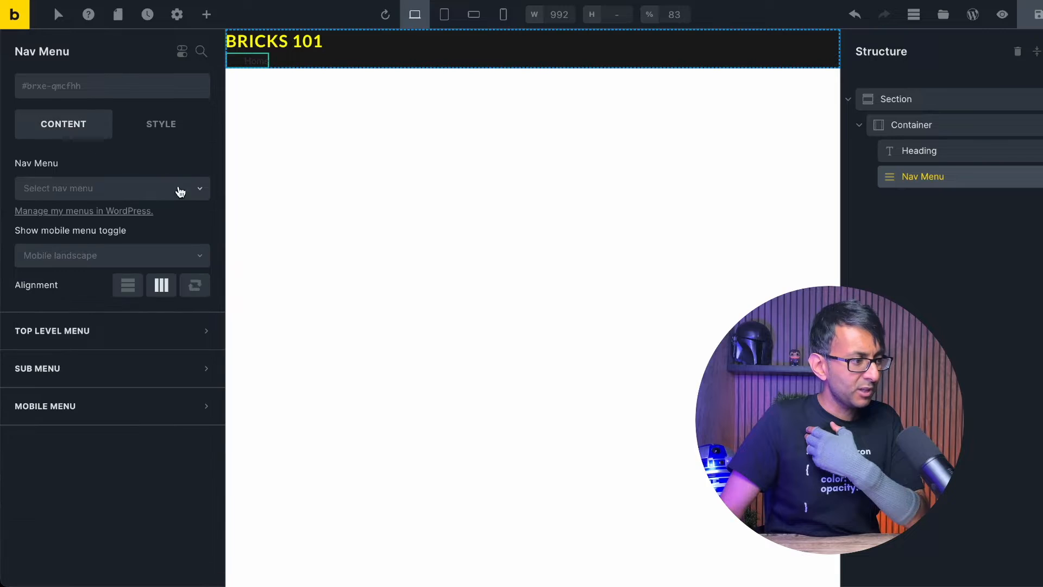
click(195, 191)
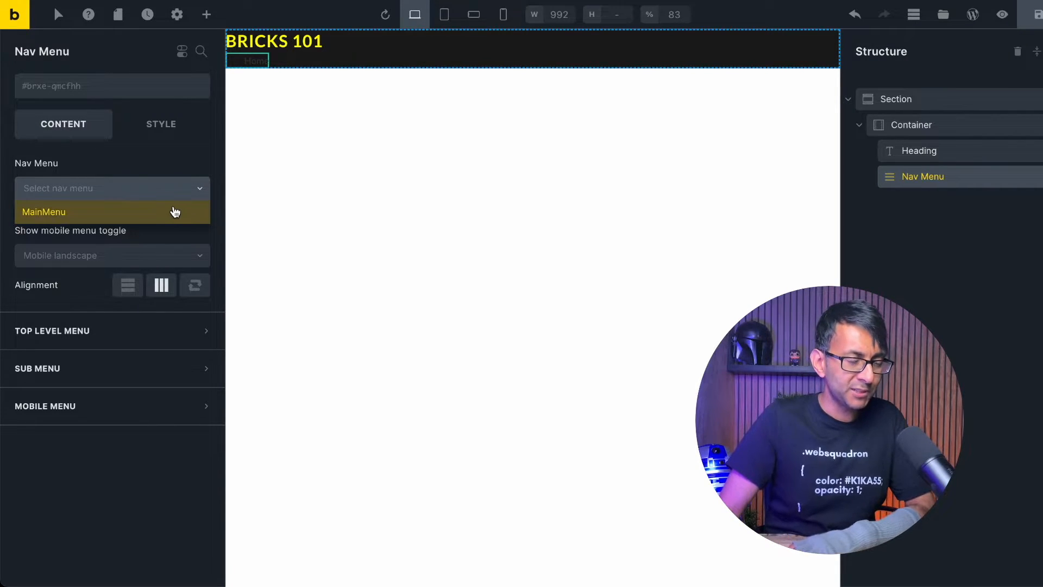
click(175, 212)
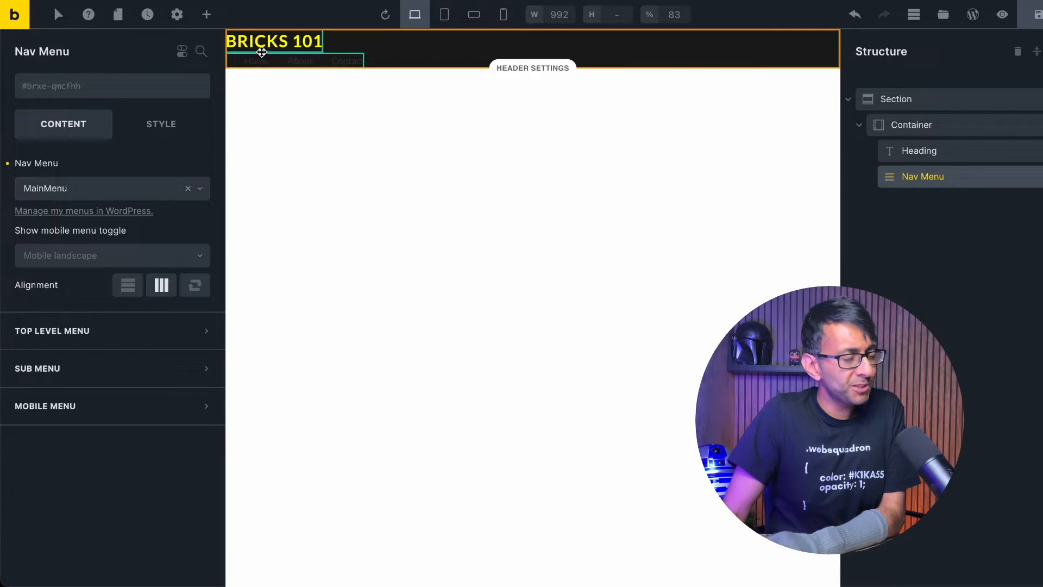
- Set the Nav Menu's text color to light gray #d0d0ce from the New palette
click(180, 126)
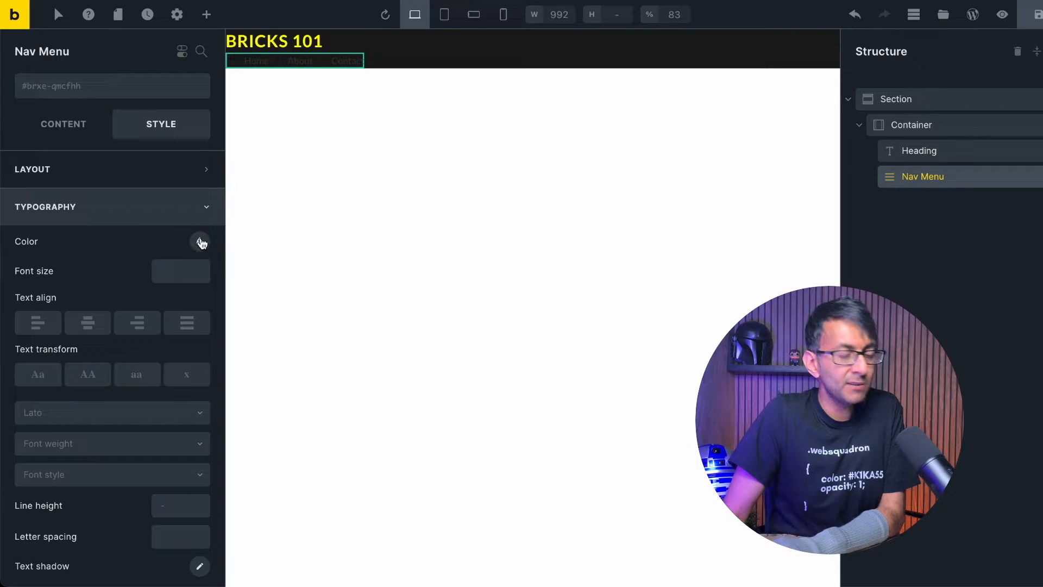
click(200, 242)
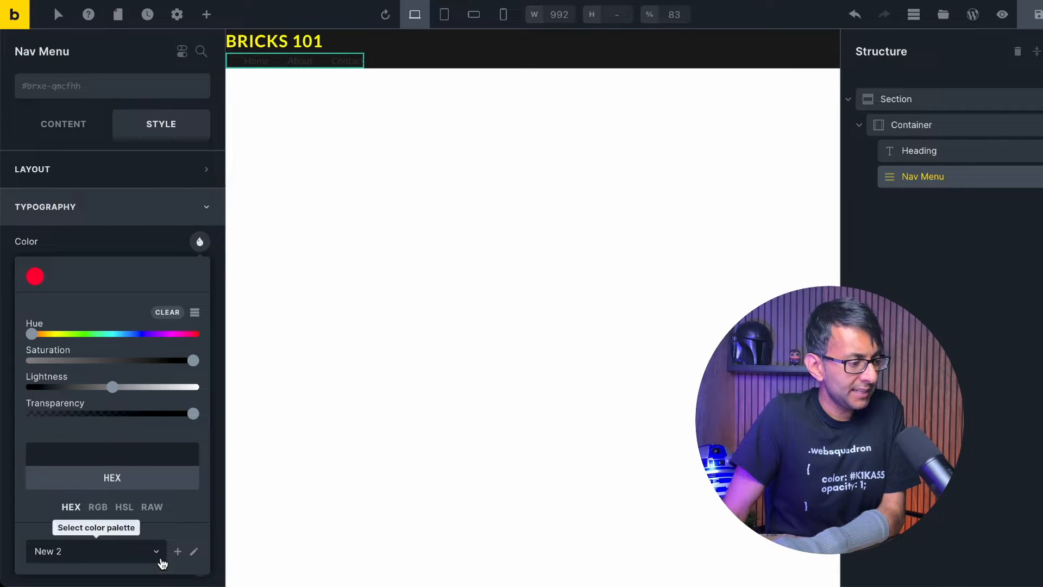
click(162, 563)
scroll(128, 571, down, 2)
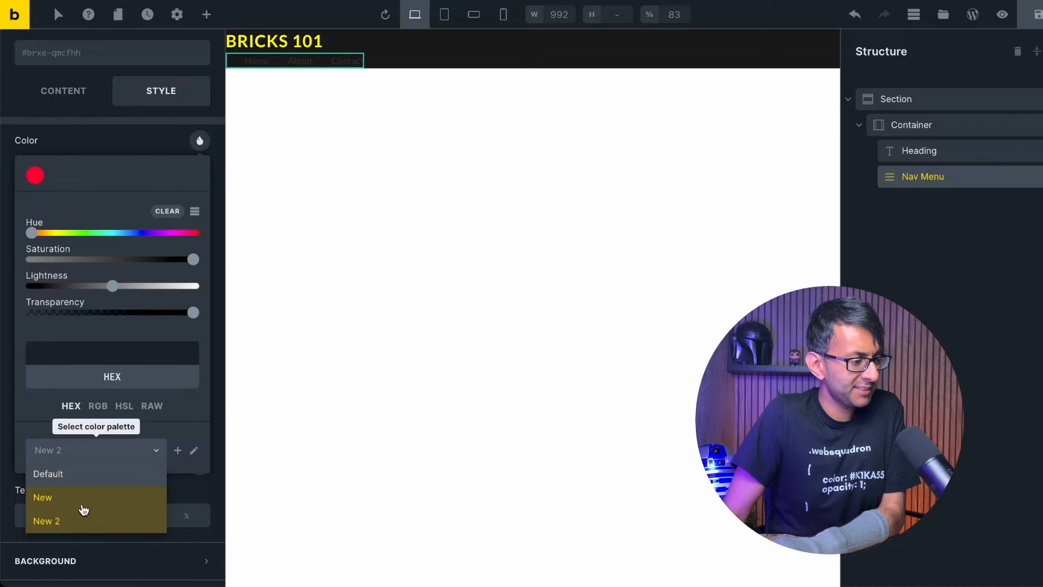
click(82, 508)
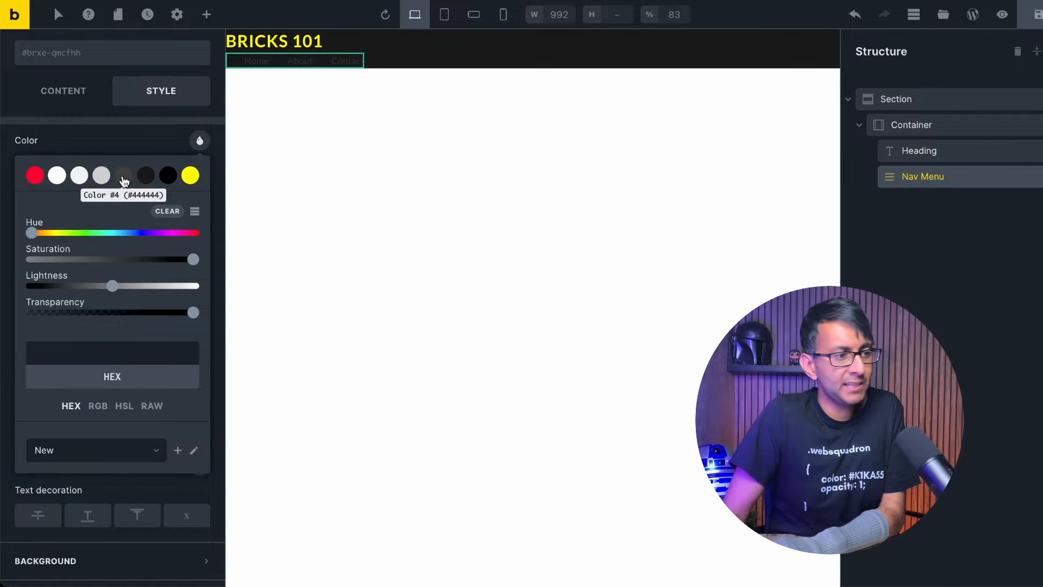
click(124, 176)
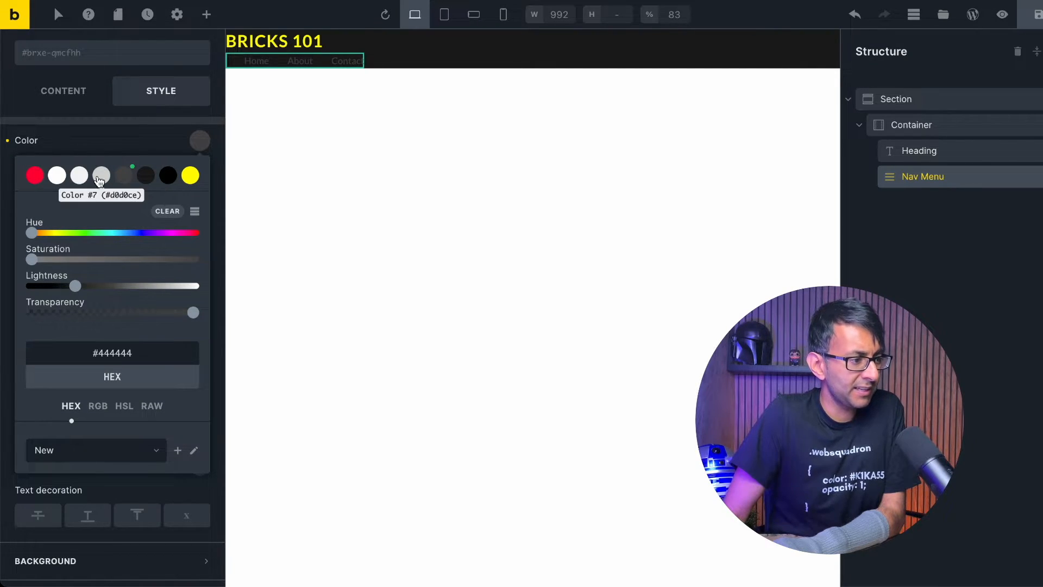
click(100, 178)
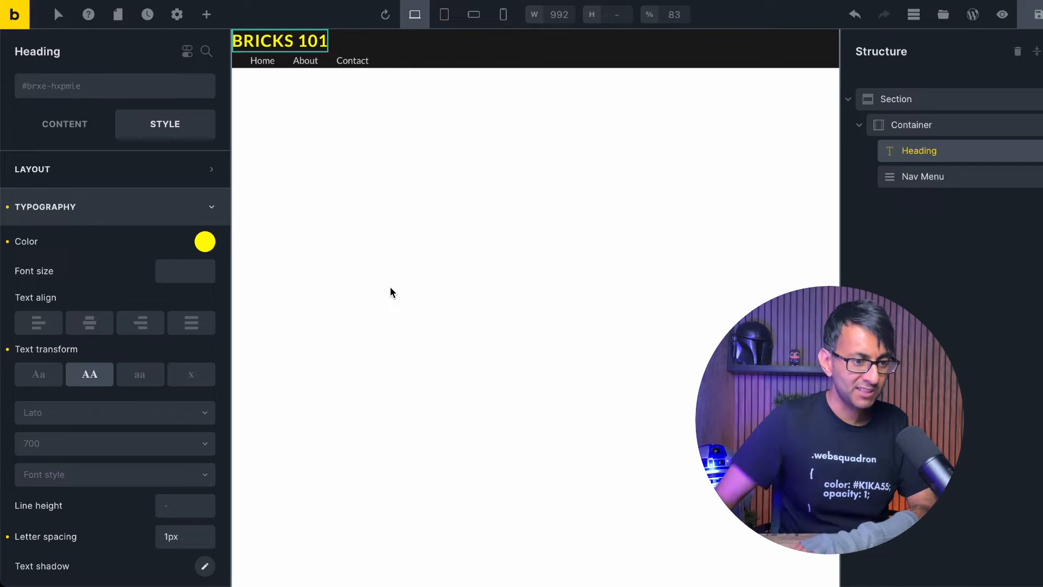
- Try a font size of 100 on the heading
click(173, 272)
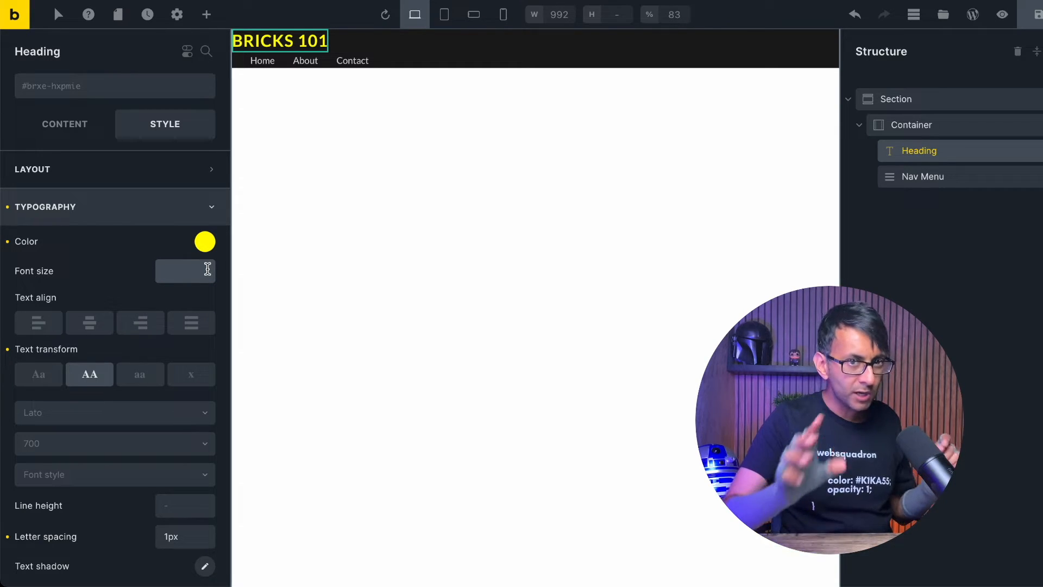
text(100)
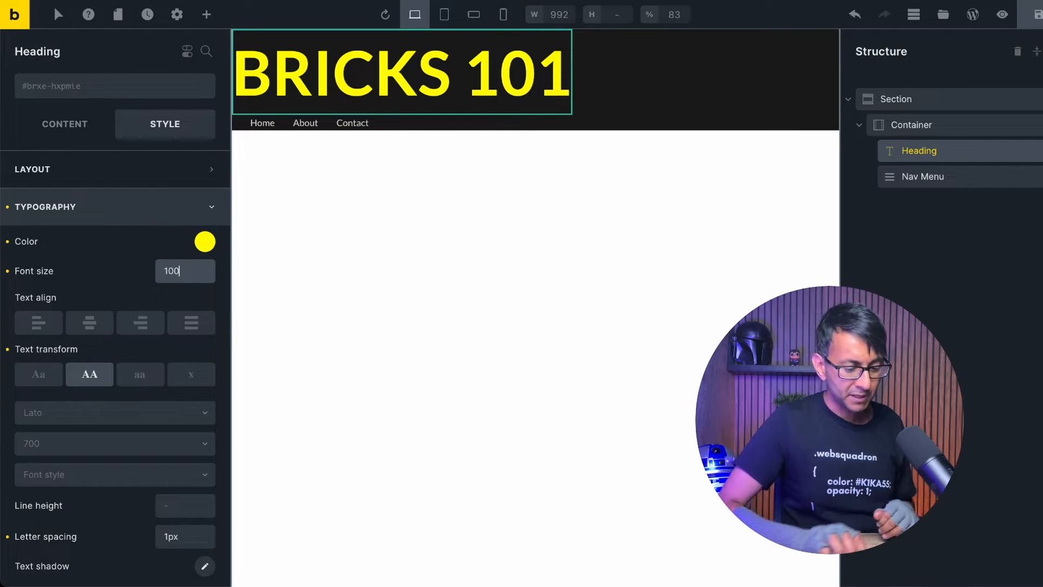
key(BackSpace)
key(BackSpace)
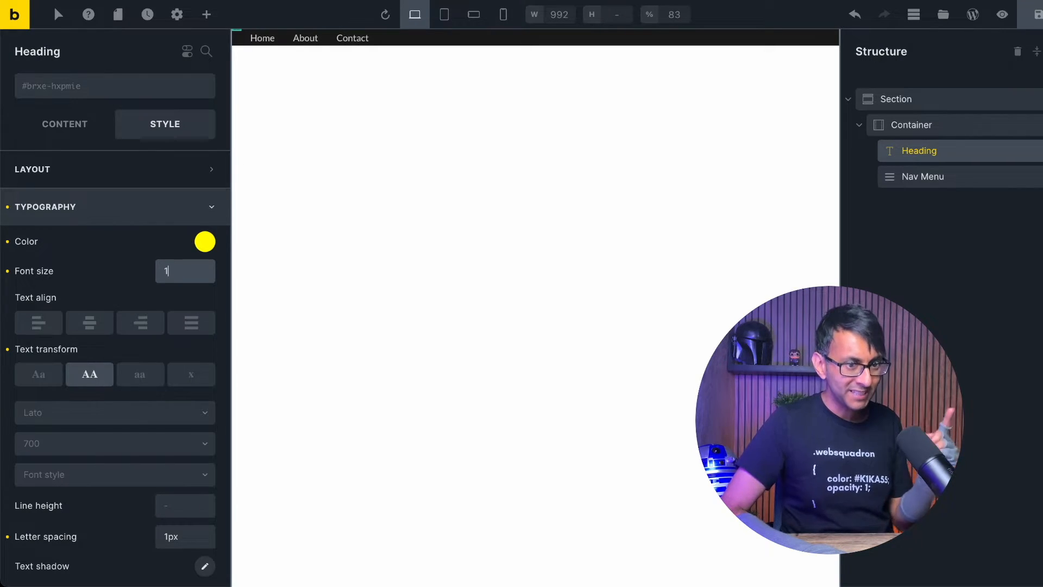
text(00)
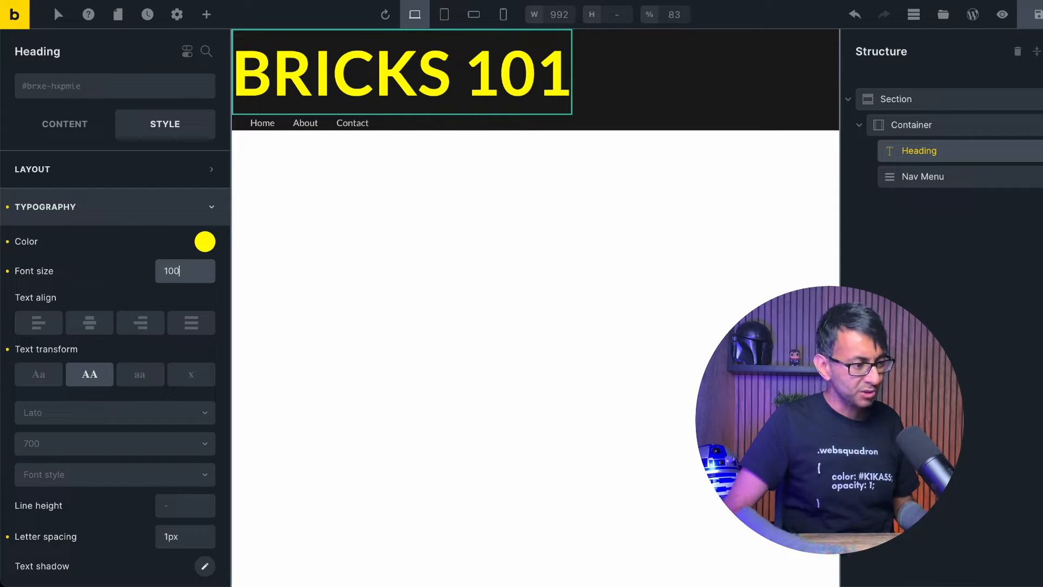
- Try a font size of 1Rem on the heading
key(BackSpace)
key(BackSpace)
text(R)
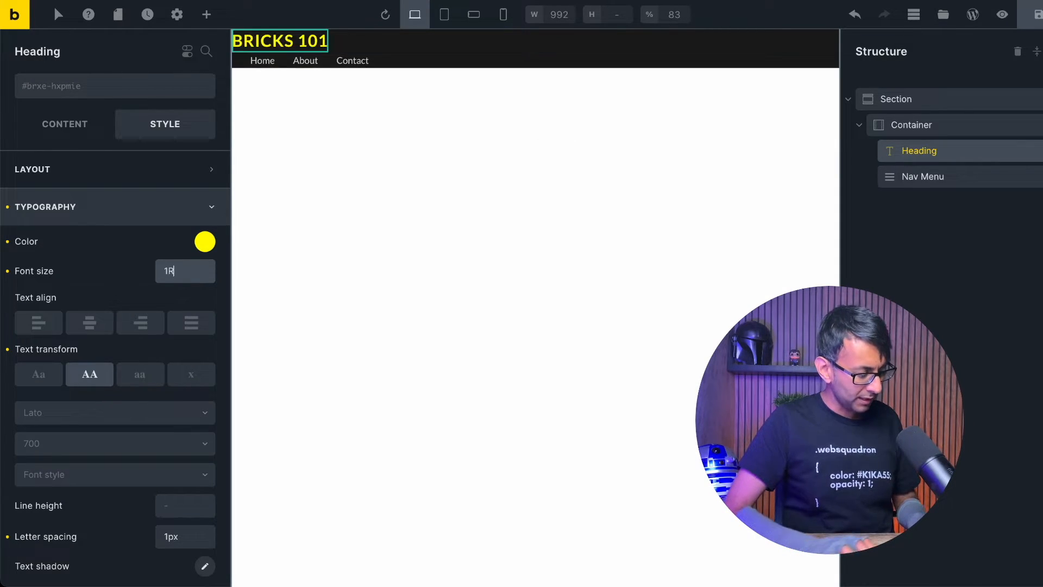
text(em)
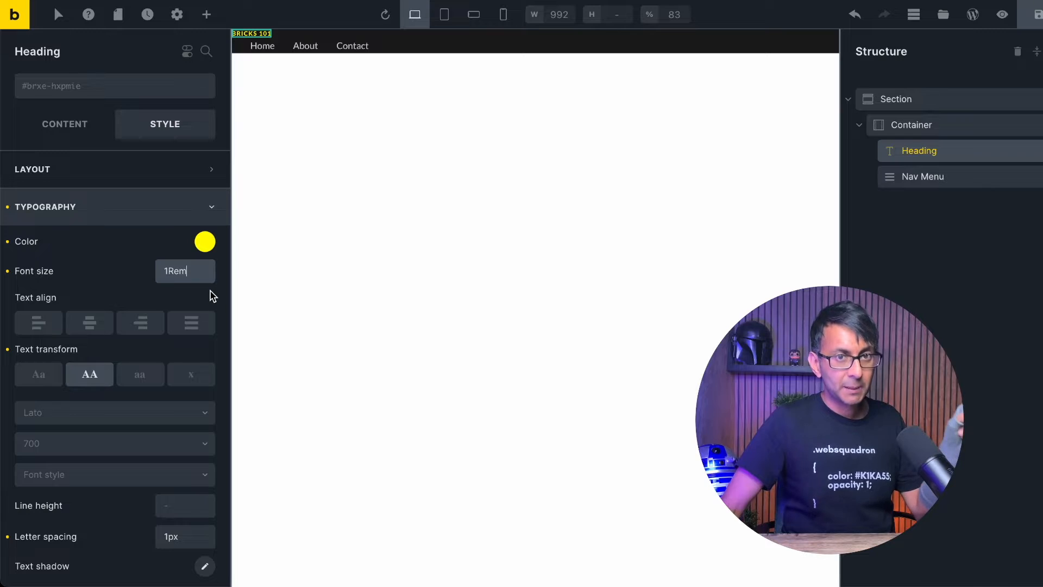
- Try a font size of 10 on the heading, followed by 2Rem
drag(193, 270, 146, 272)
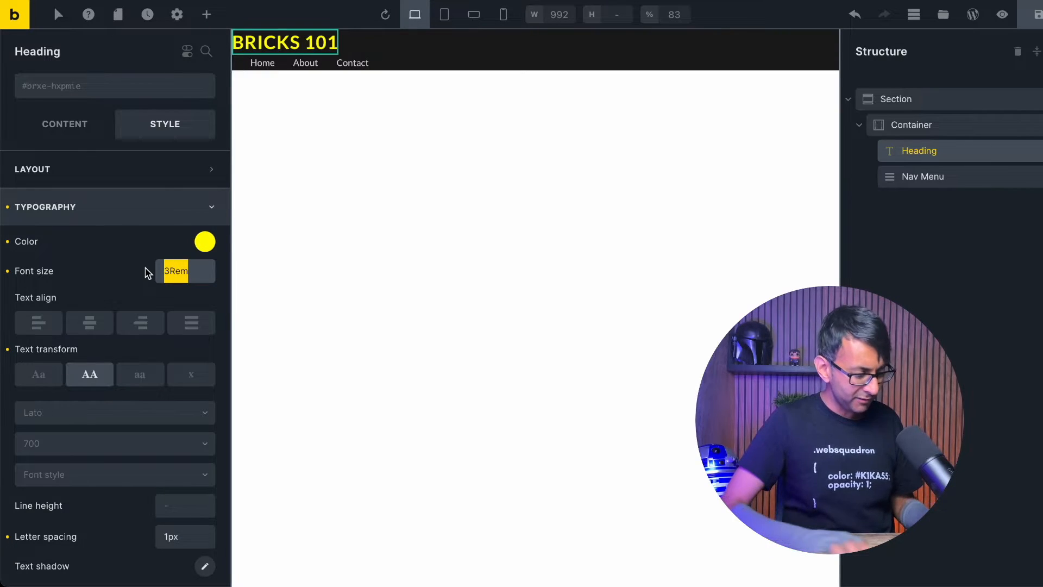
text(10)
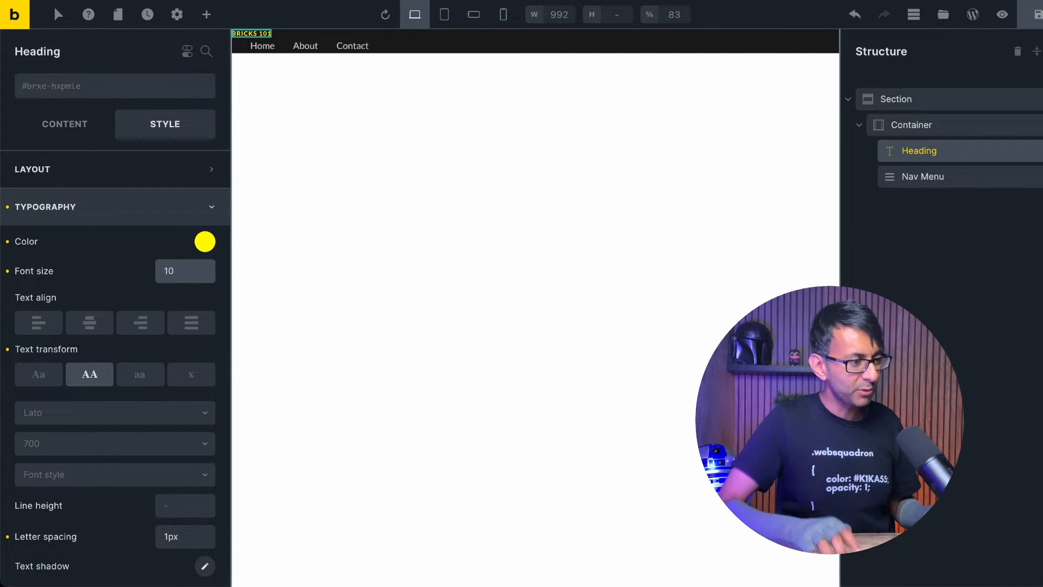
key(BackSpace)
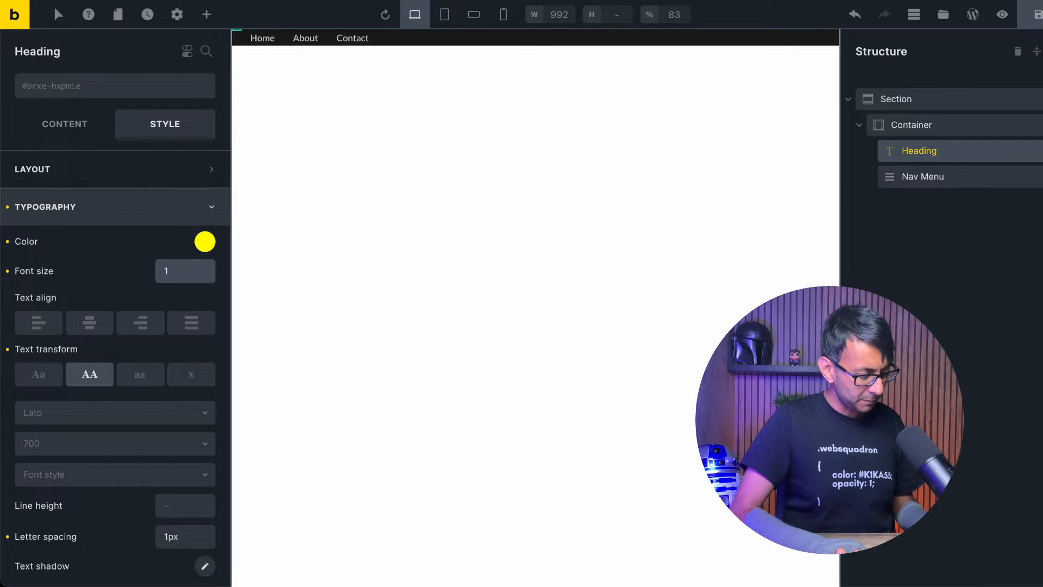
key(BackSpace)
text(2)
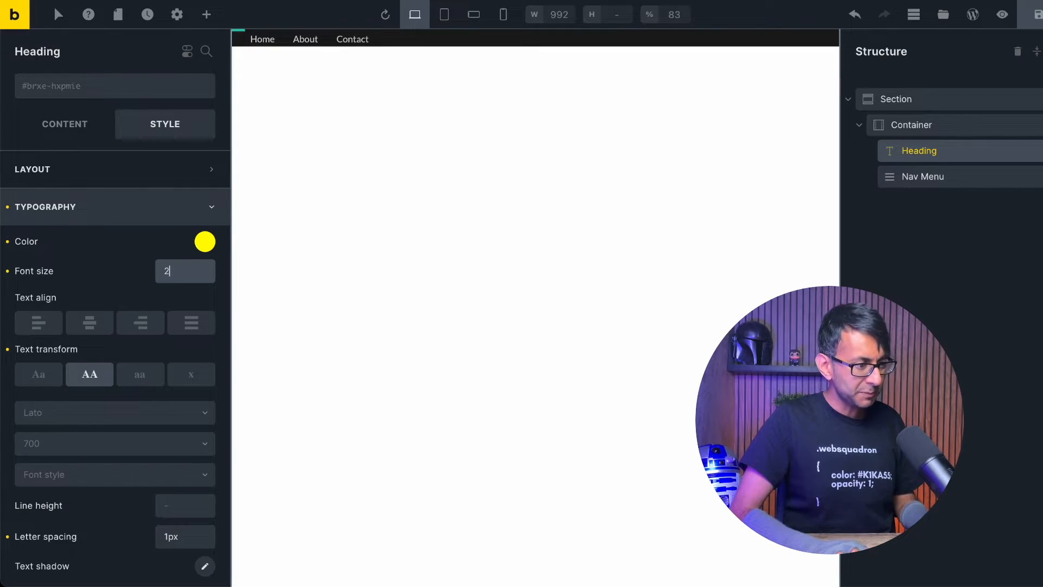
text(REM)
key(BackSpace)
key(BackSpace)
key(BackSpace)
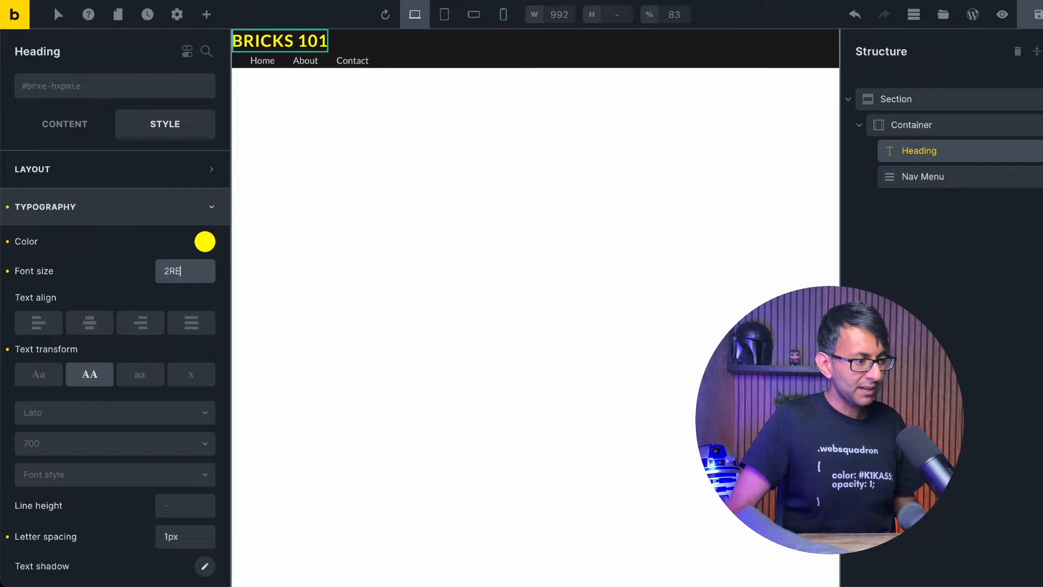
text(Rem)
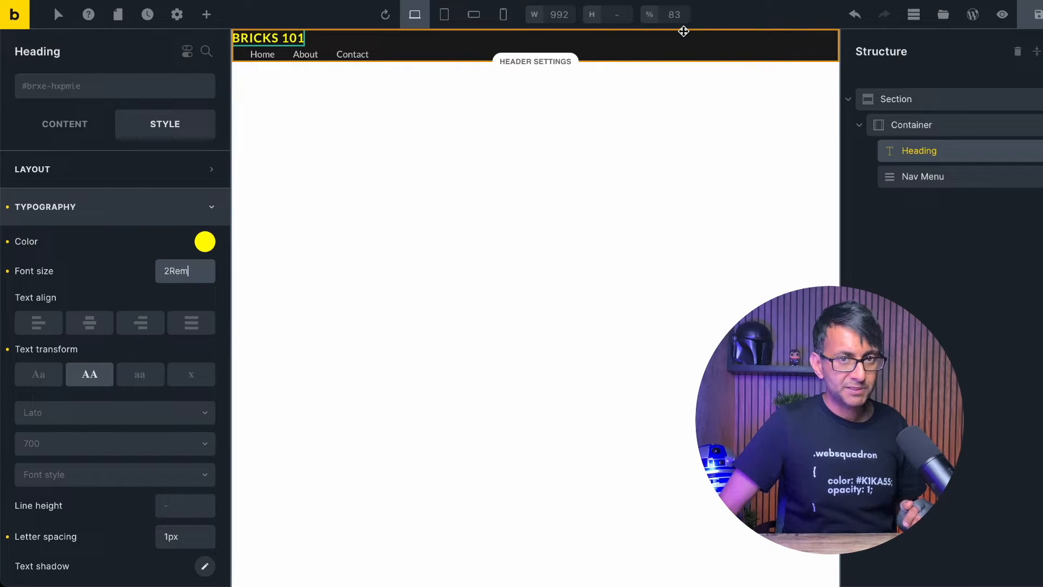
- Check the header at 100% scale and set the heading's font size to 3Rem
click(308, 334)
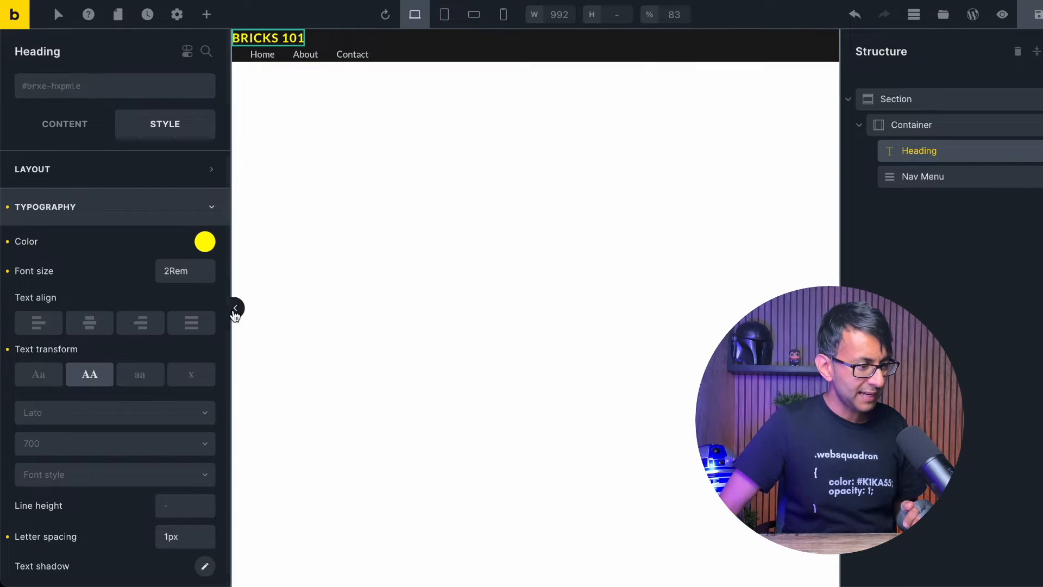
click(235, 308)
click(674, 14)
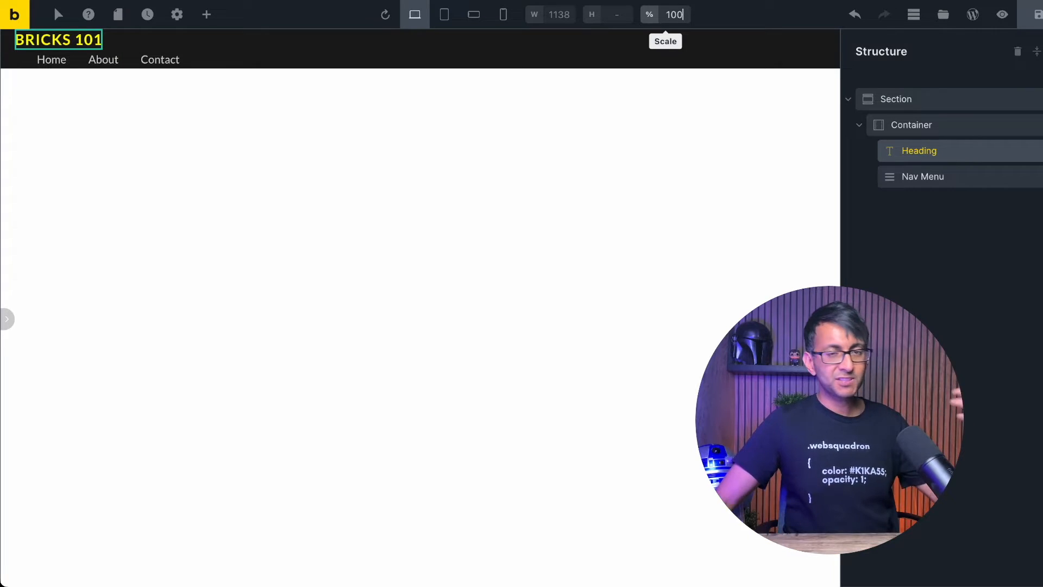
click(7, 319)
key(BackSpace)
text(3Rem)
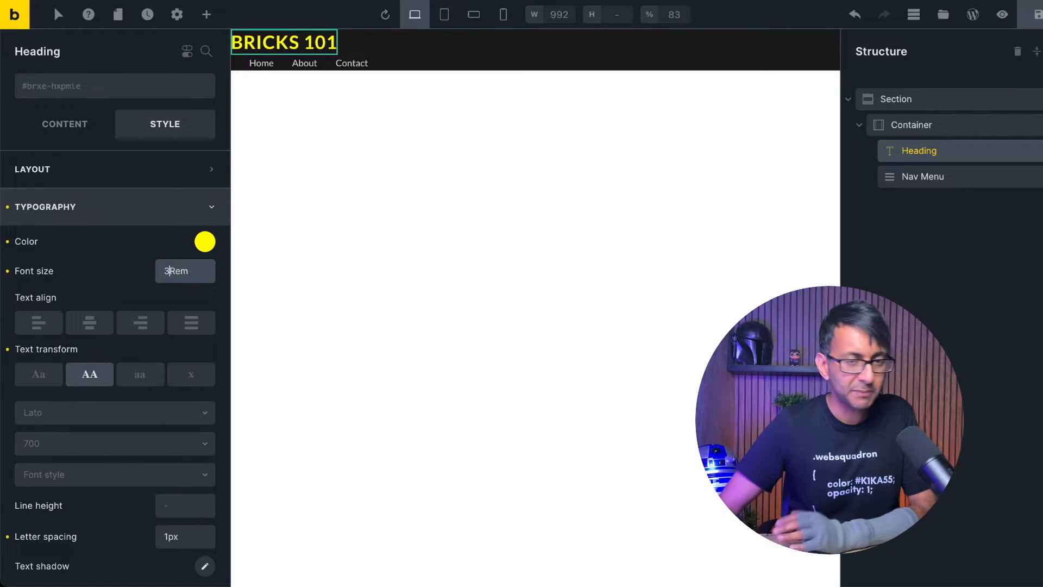
- Set the Nav Menu's font size to 2Rem
click(973, 182)
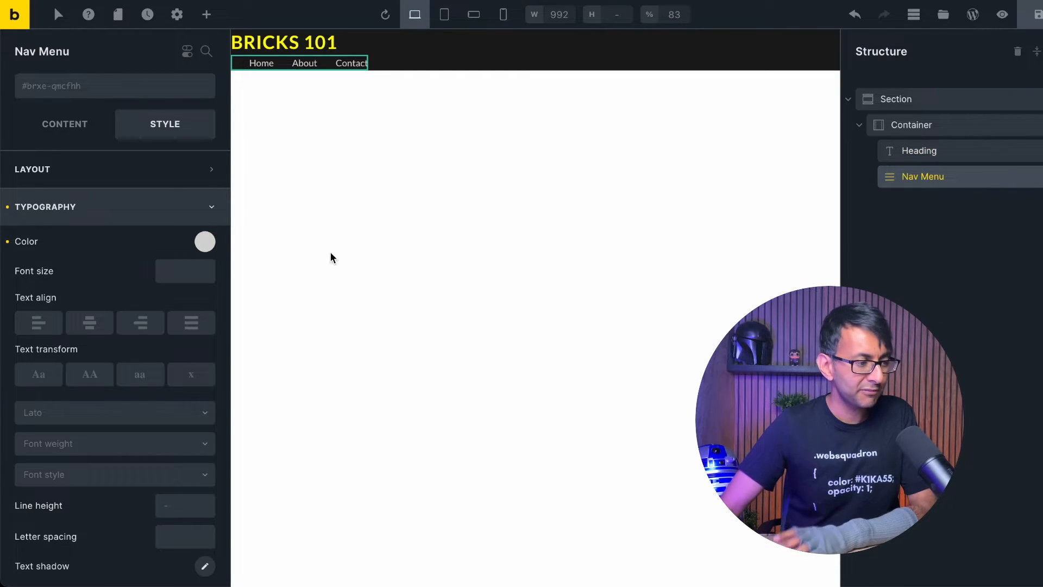
click(192, 272)
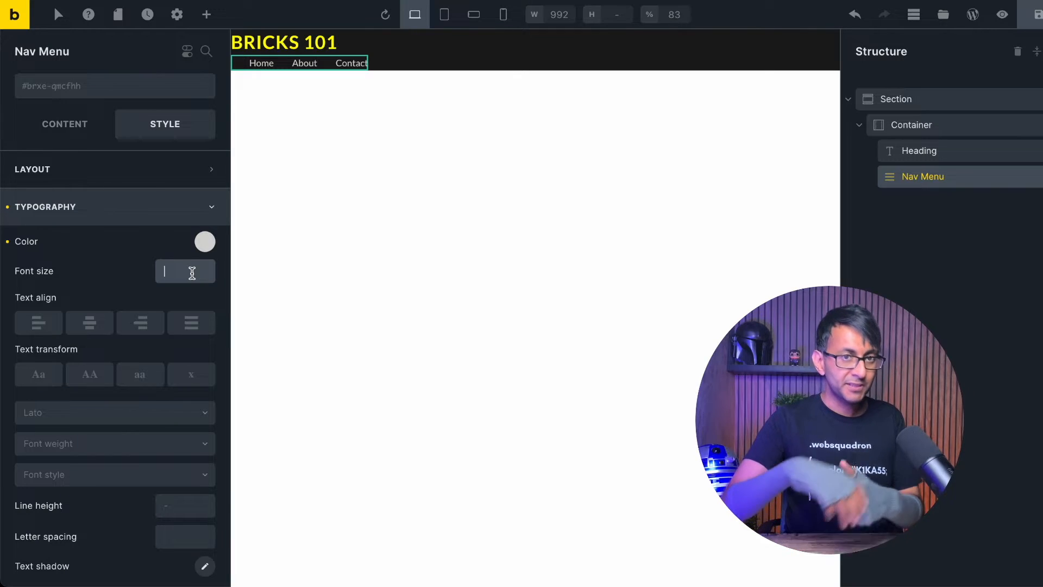
text(2Rem)
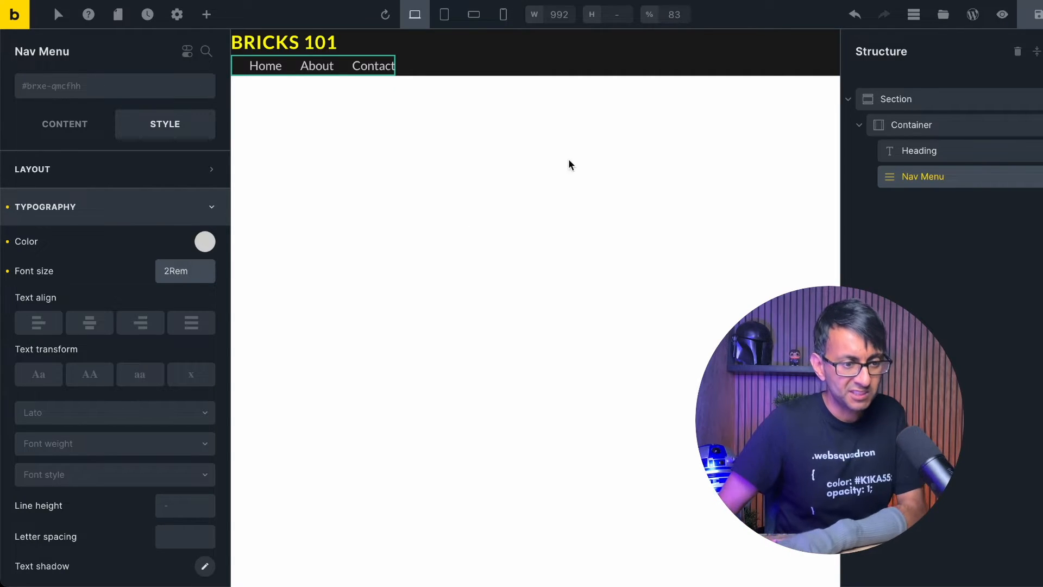
- Set the container's direction to horizontal, placing the heading and Nav Menu side by side
click(938, 156)
click(962, 131)
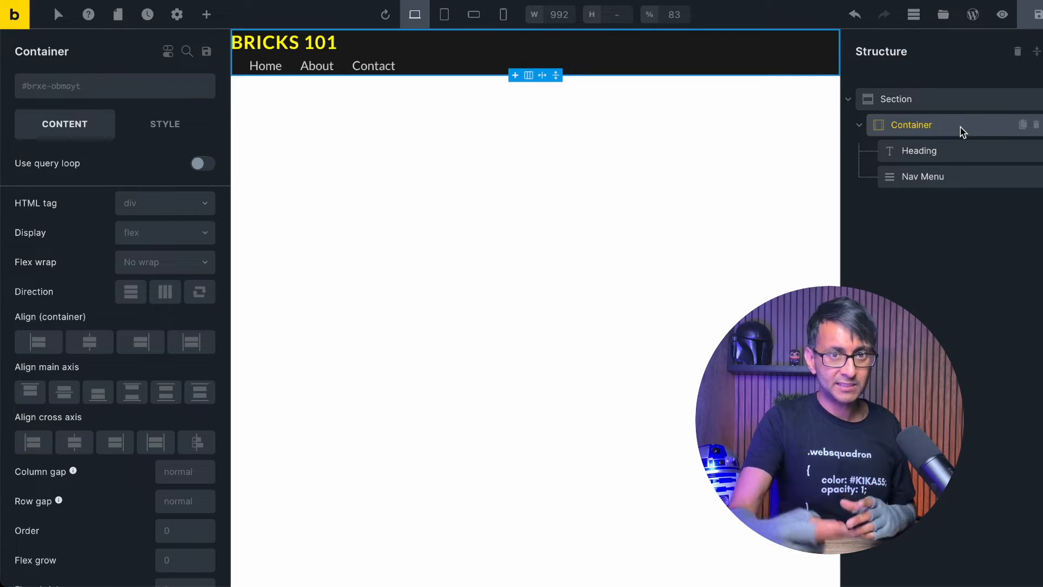
click(957, 106)
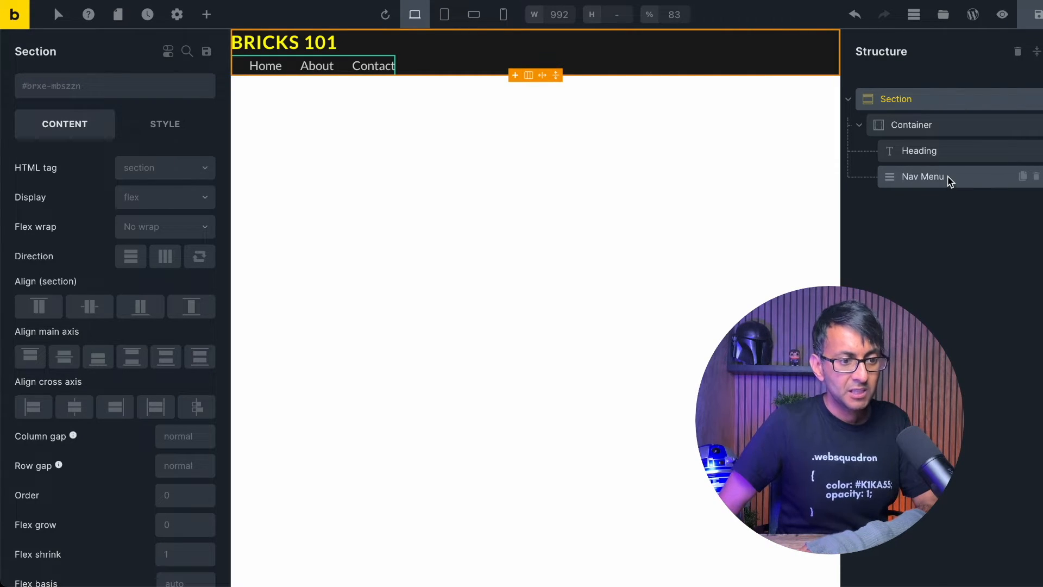
click(954, 133)
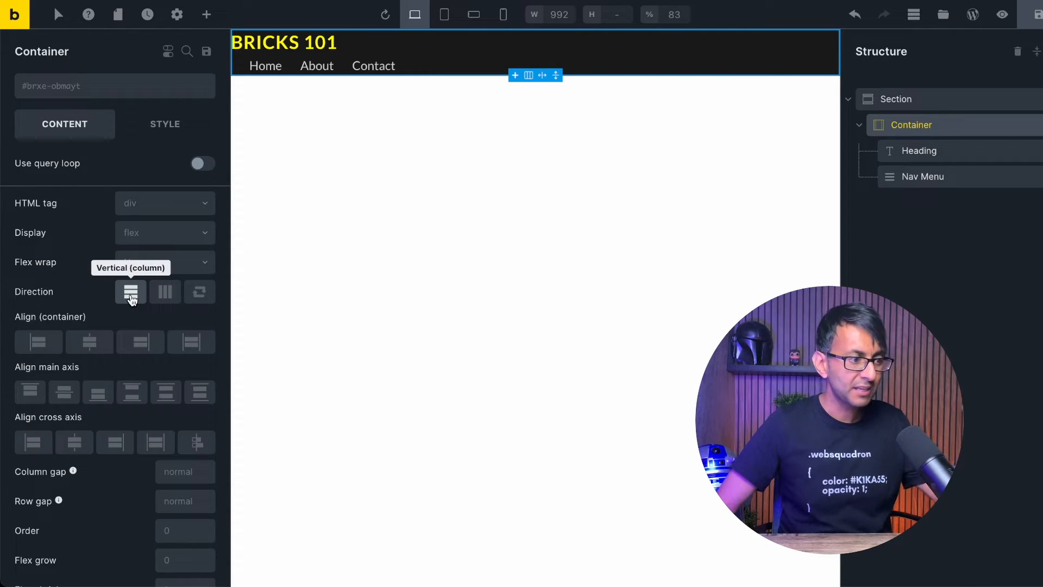
click(163, 293)
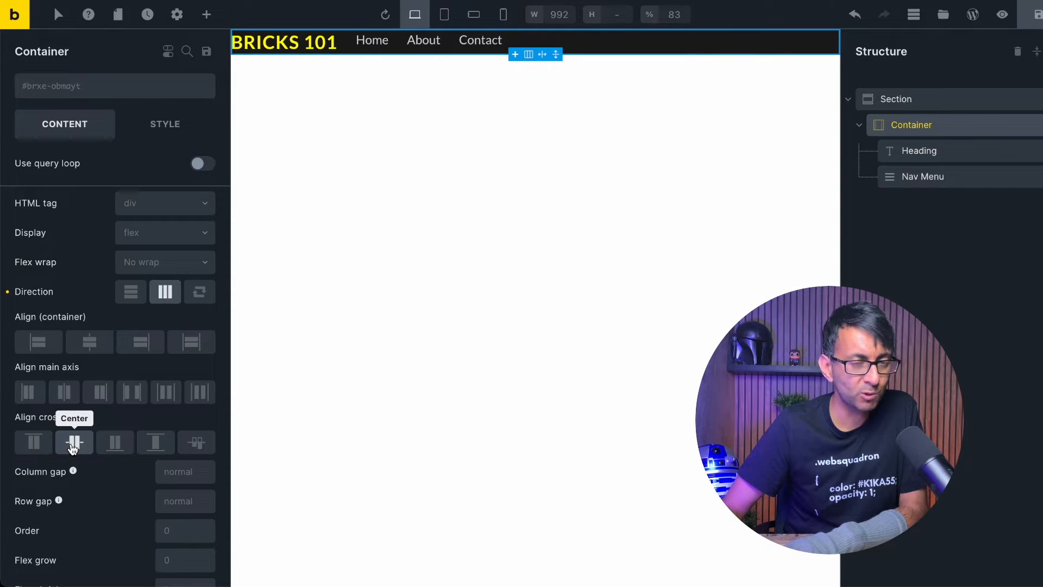
- Try End and Start for the container's cross-axis alignment, and settle on Center
click(106, 445)
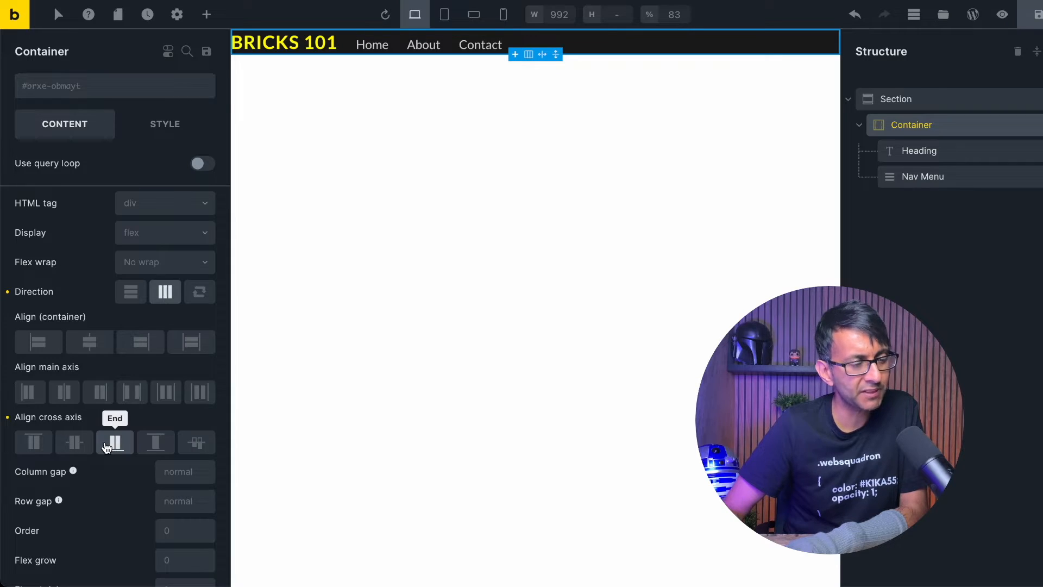
click(30, 451)
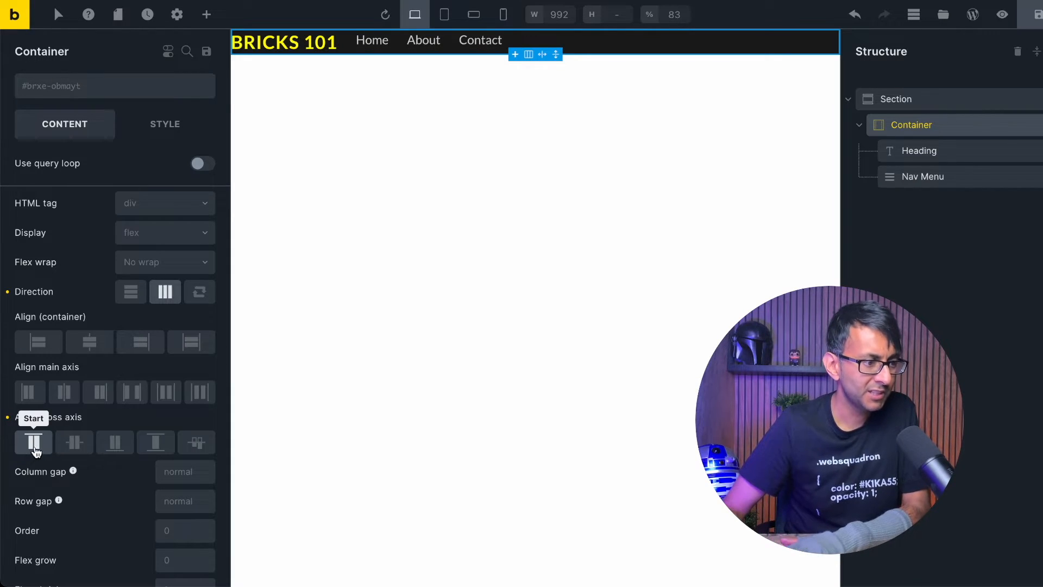
click(76, 445)
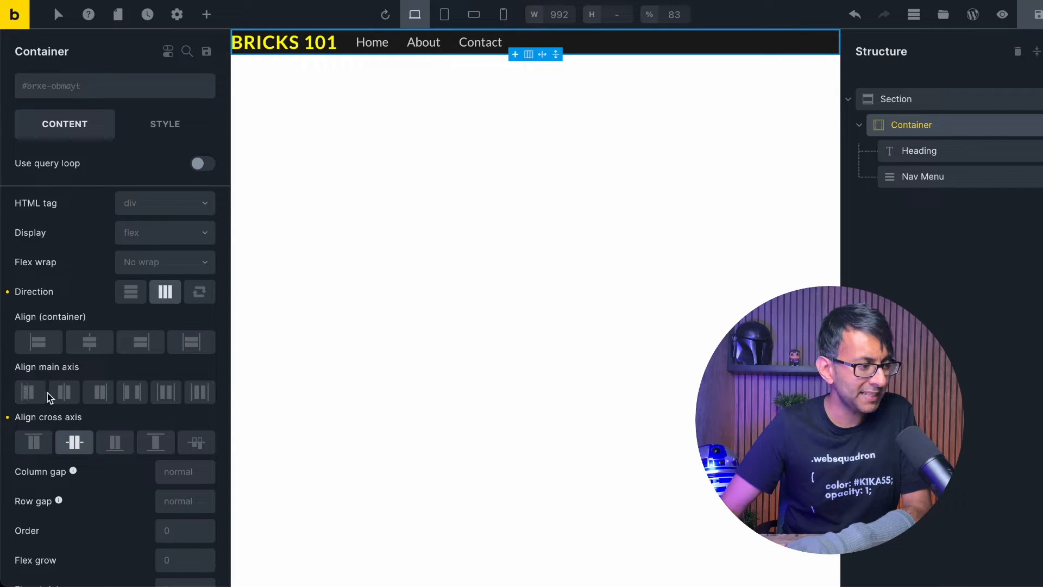
- Try Center and End for the container's main-axis alignment, settle on Space between and preview the header at full width
click(62, 395)
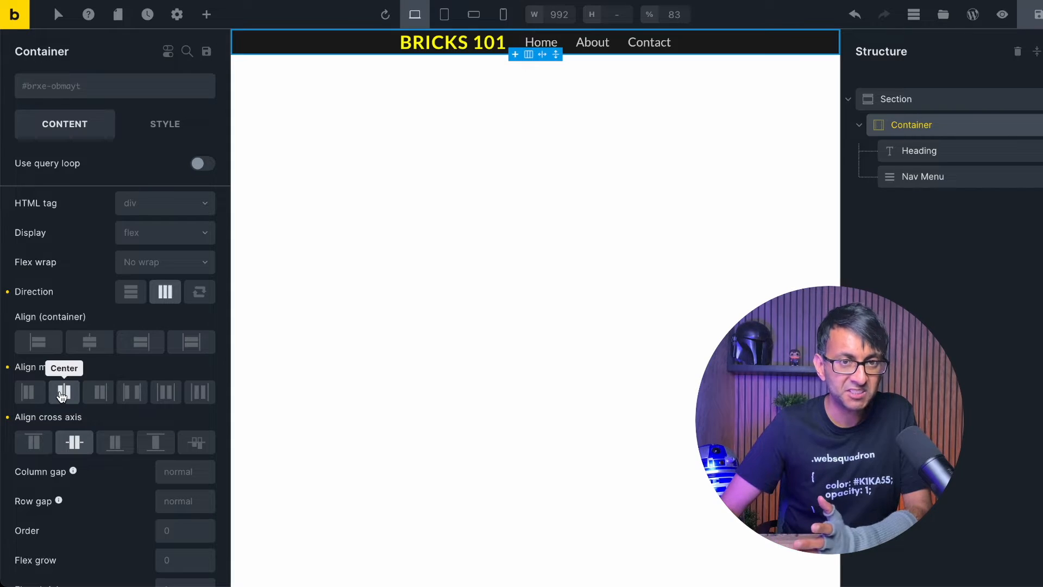
click(100, 394)
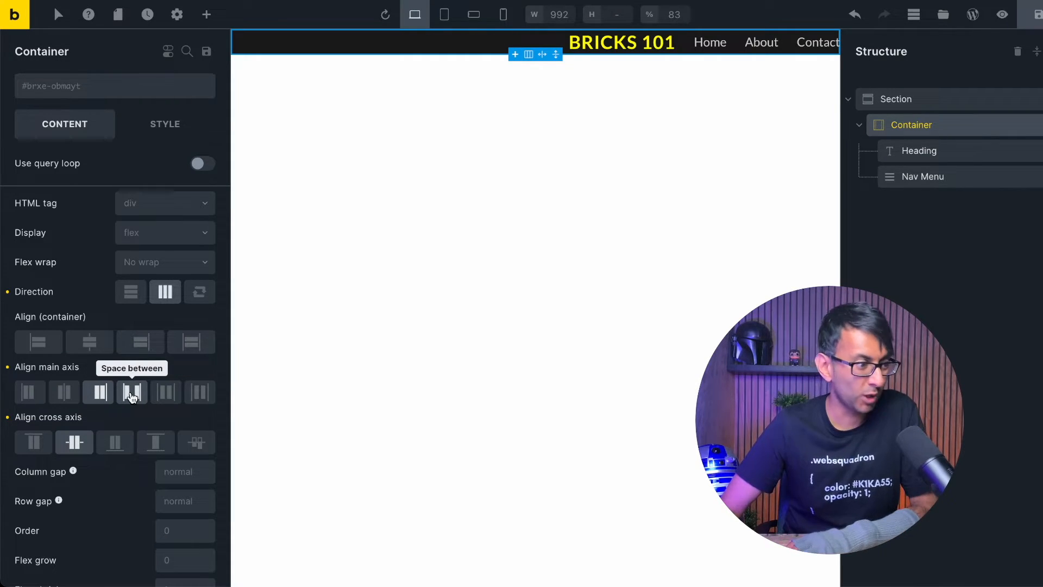
click(132, 393)
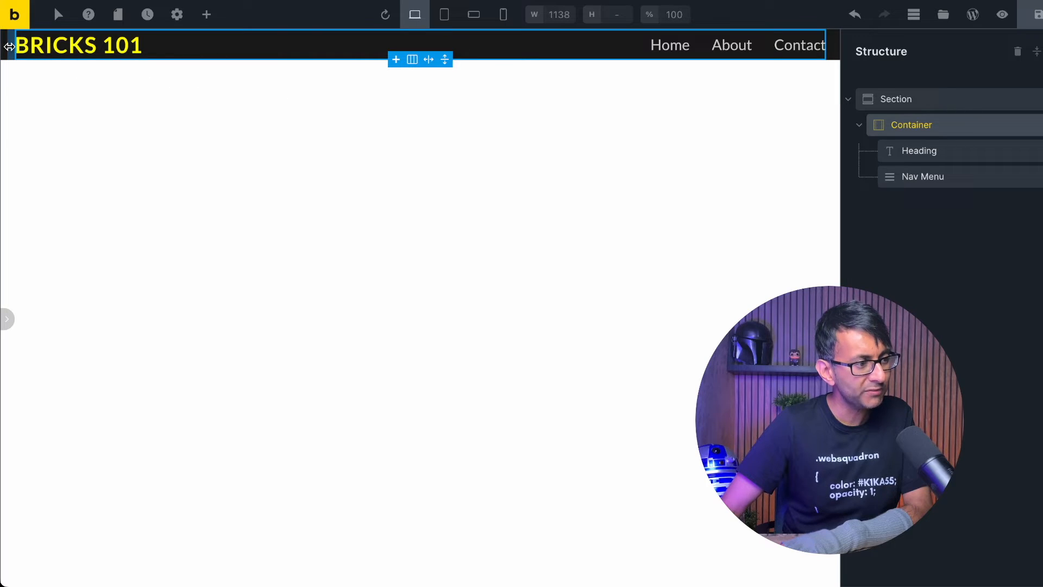
click(6, 319)
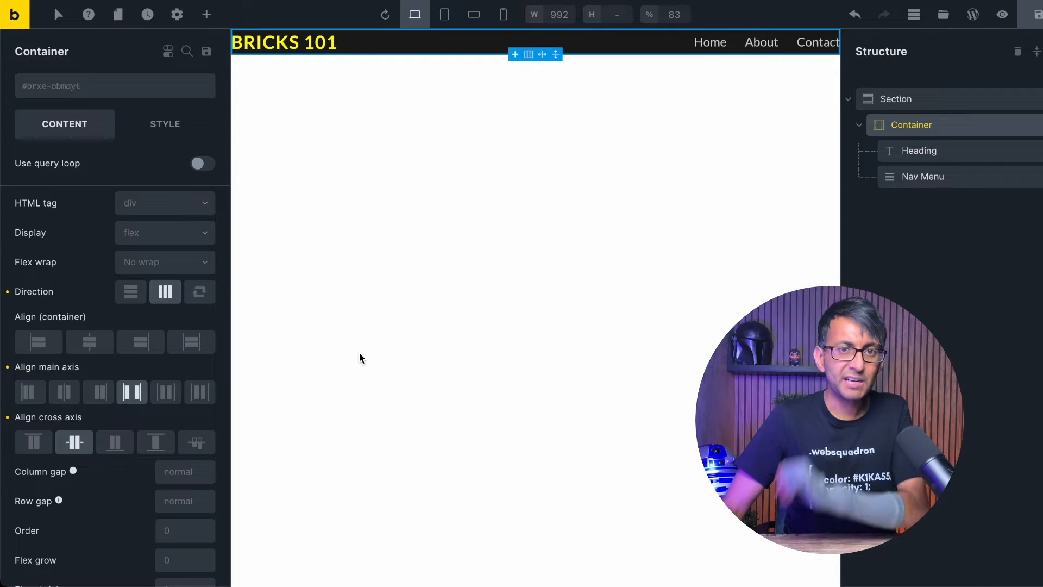
- Set the container's own alignment to Stretch and preview the header at full width
click(196, 351)
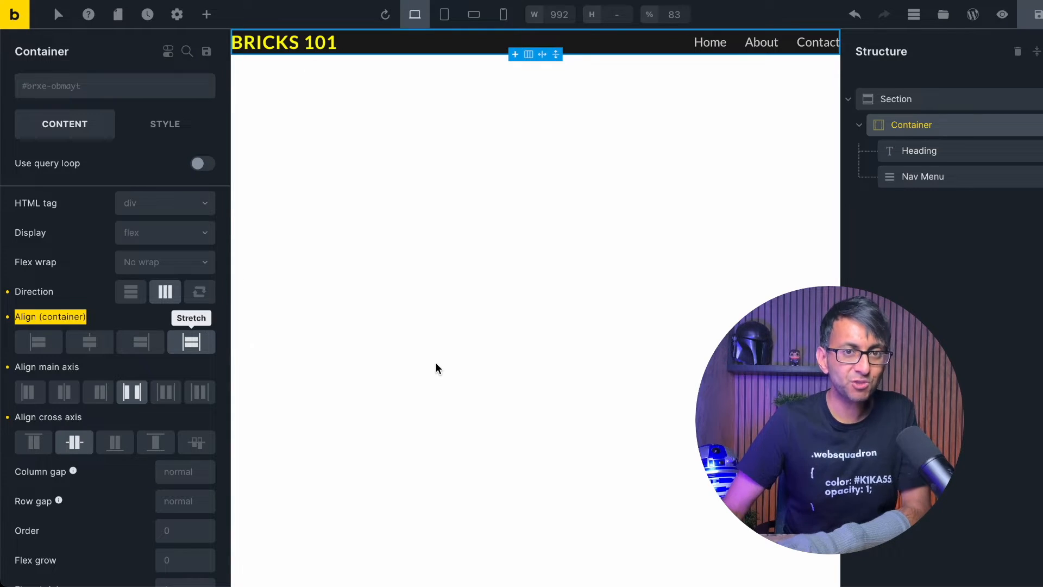
click(232, 305)
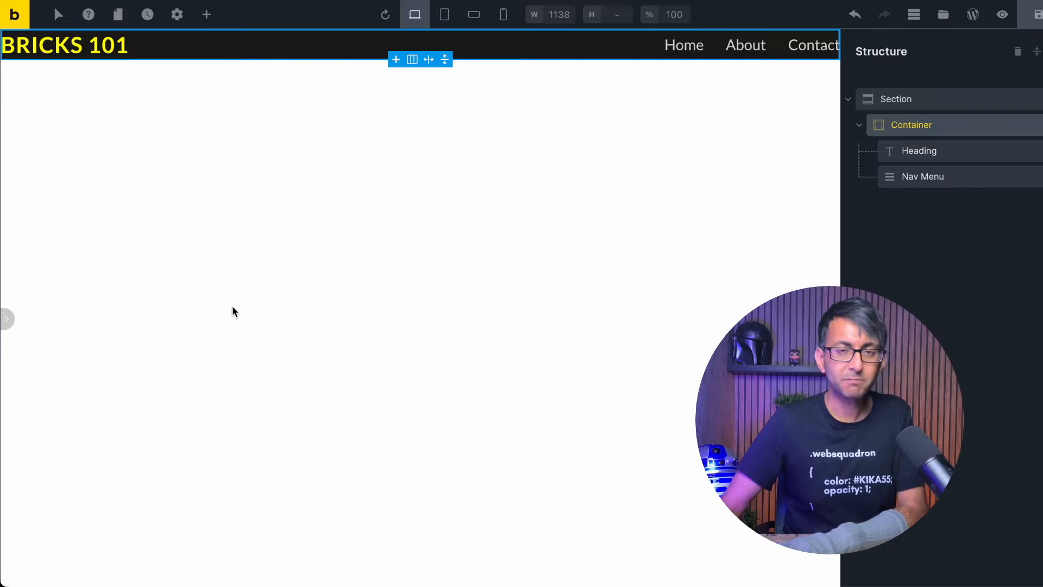
click(5, 320)
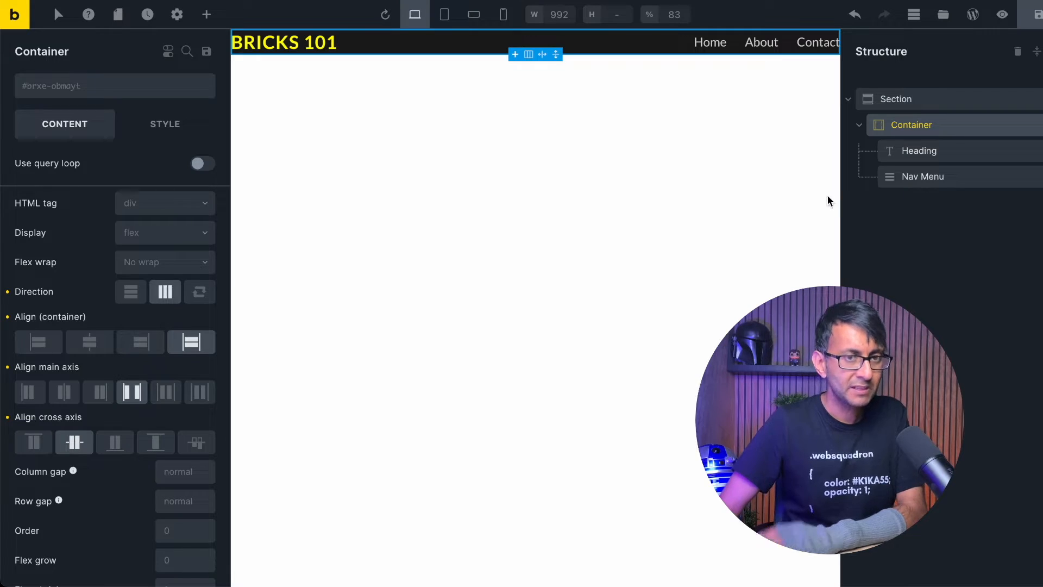
- Try a top margin of 100 on the container and clear it again
click(956, 103)
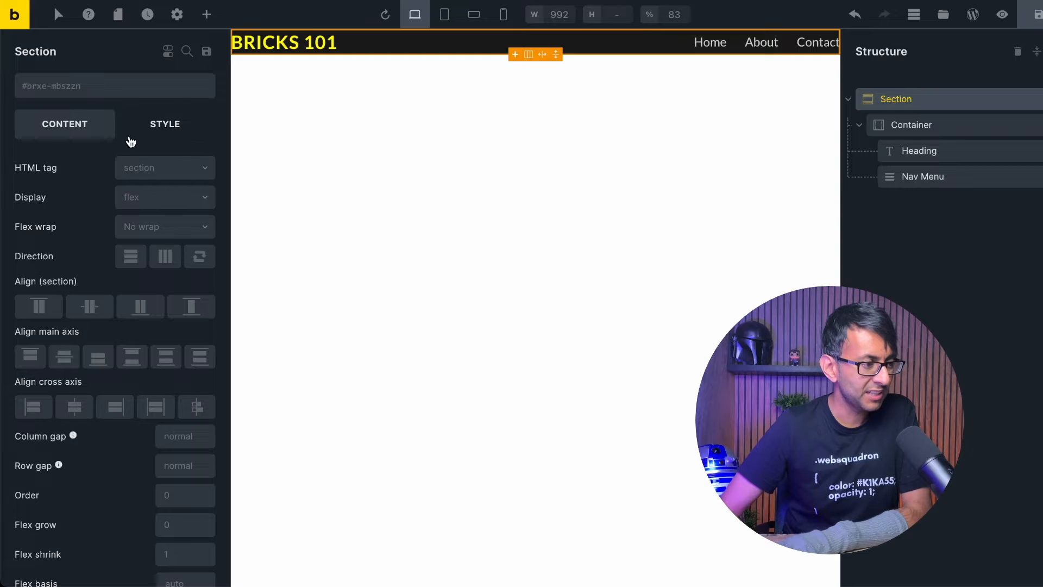
click(929, 126)
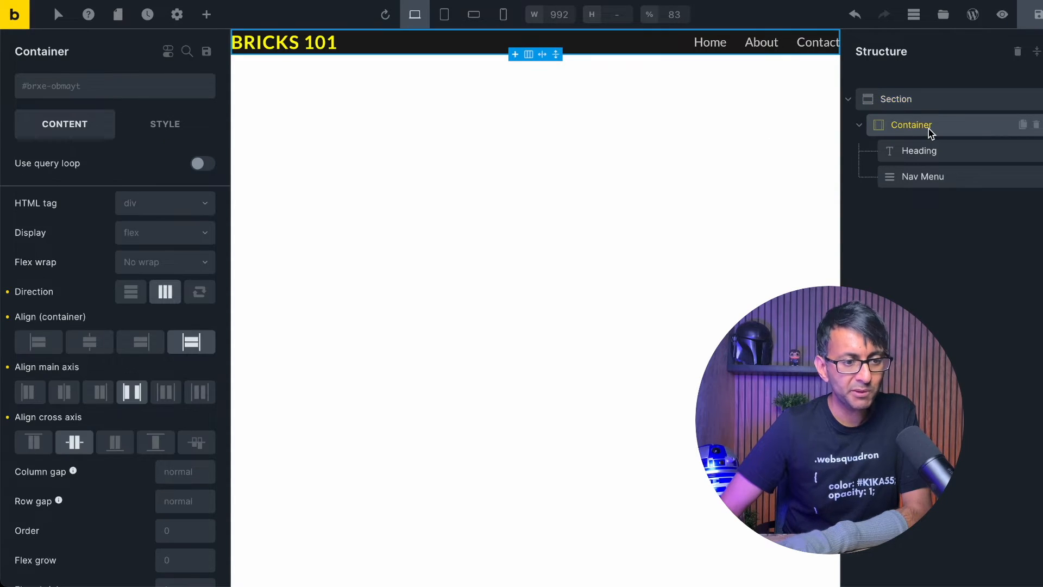
click(166, 131)
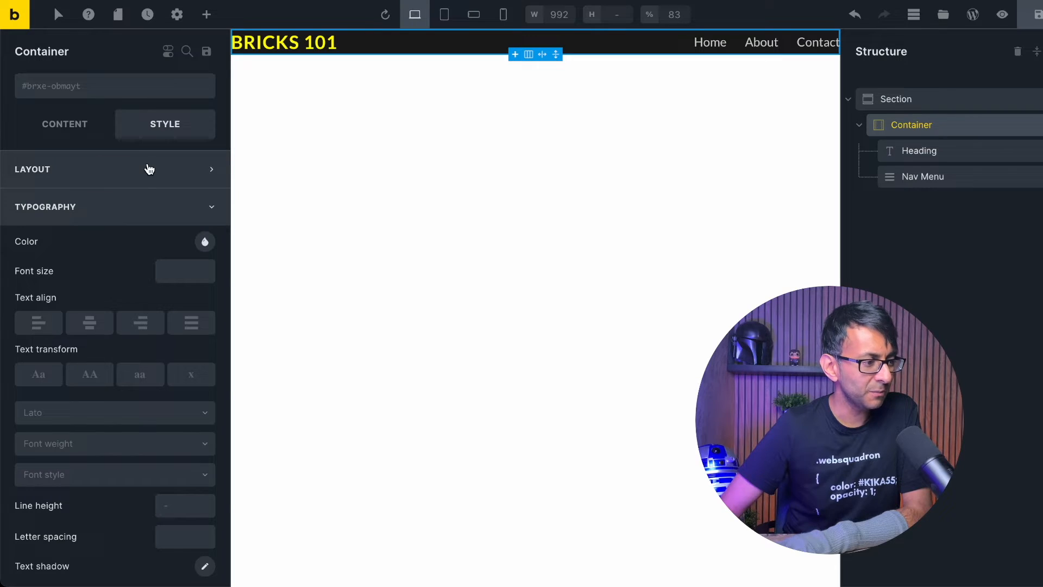
click(148, 168)
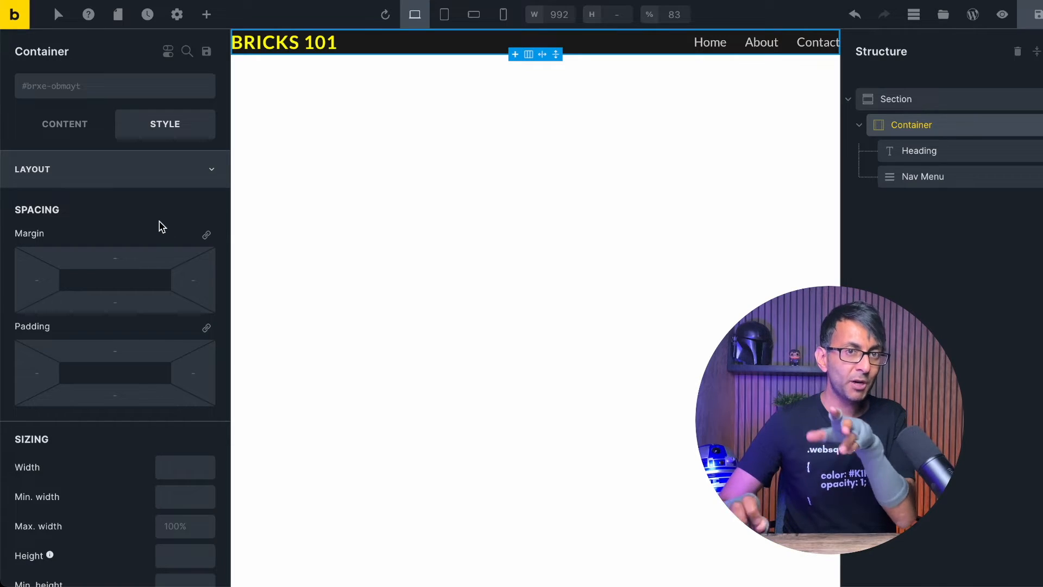
click(114, 254)
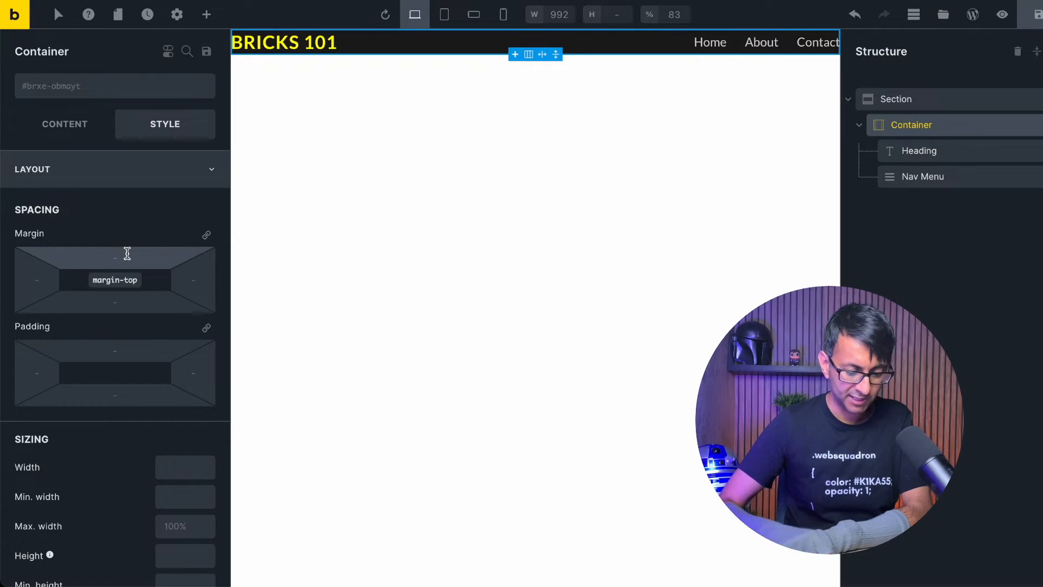
text(100)
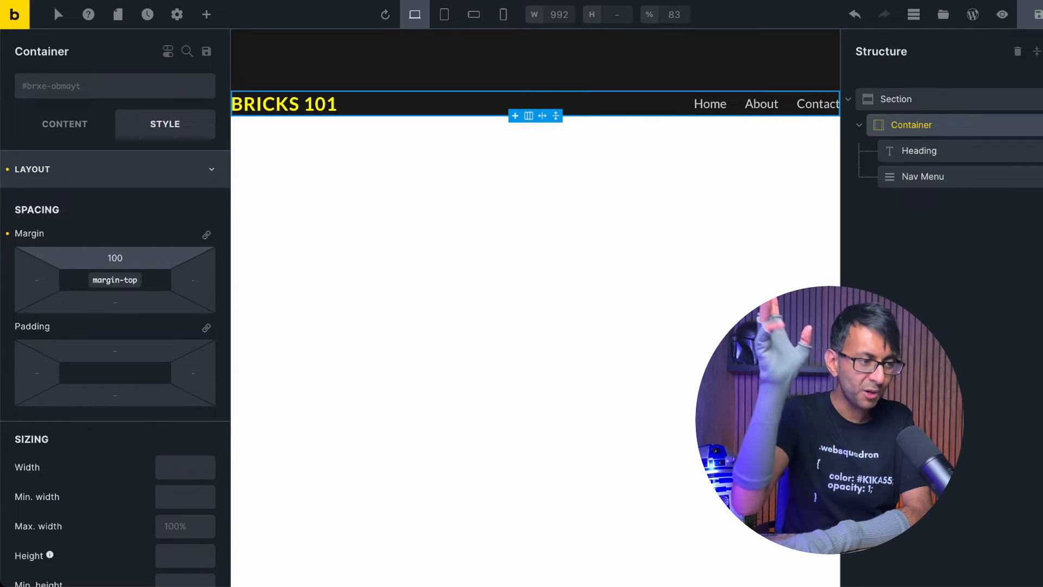
key(BackSpace)
key(BackSpace)
key(BackSpace)
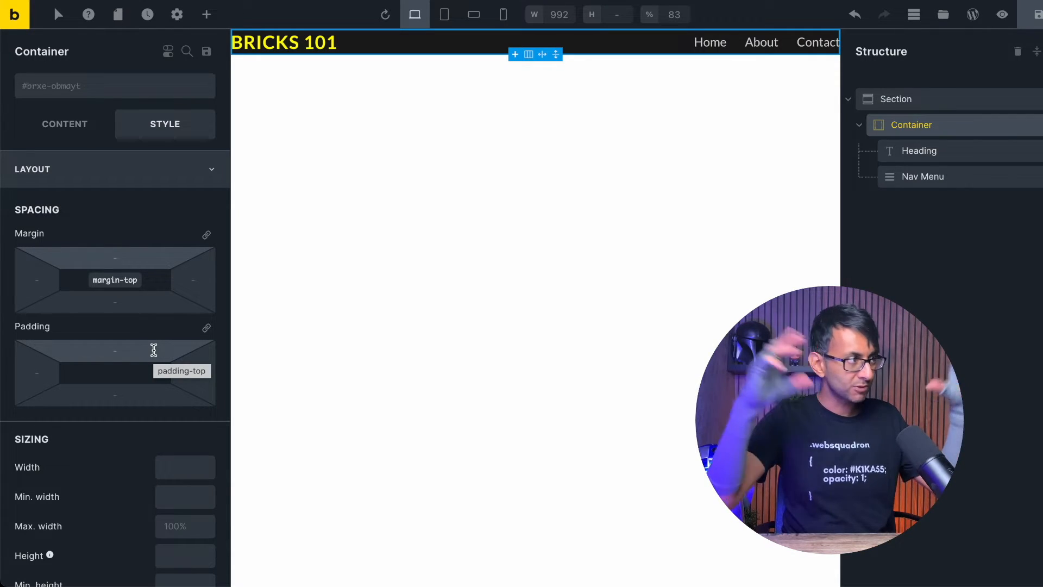
- Set the container's padding to 10 at top and bottom and 20 on the left and right, previewing the header at full width
click(207, 328)
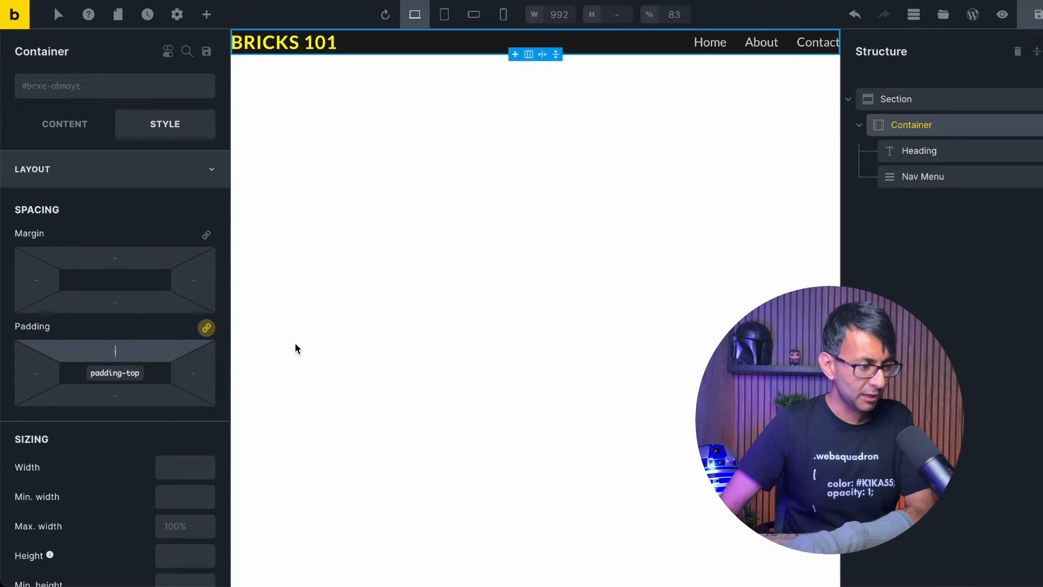
text(10)
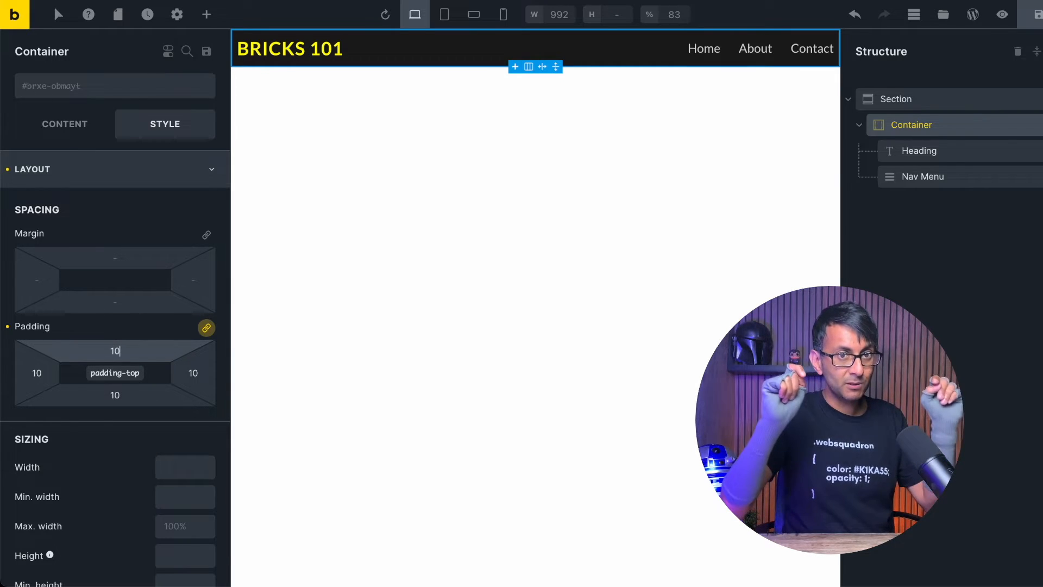
click(232, 314)
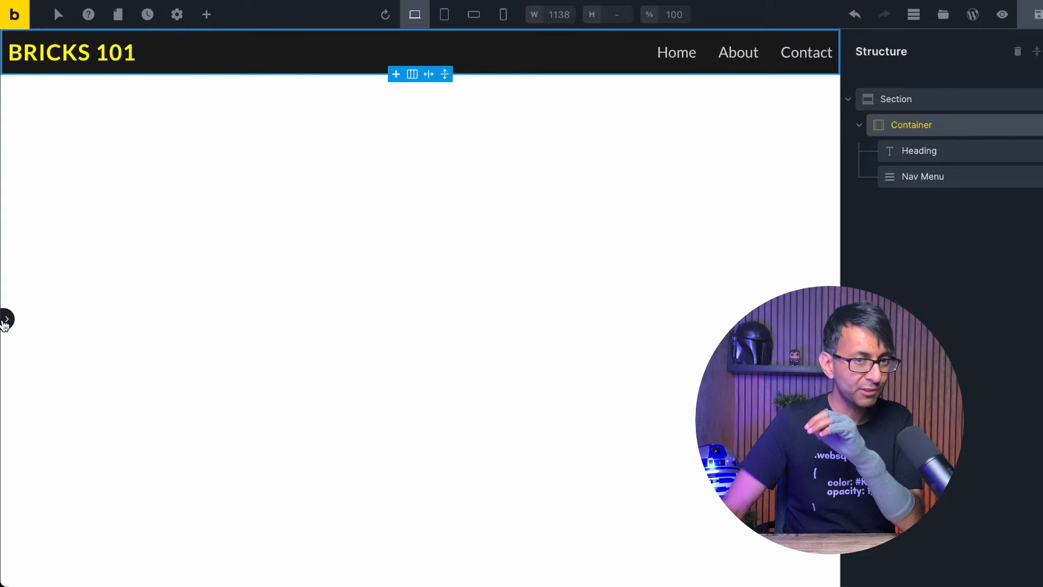
click(7, 320)
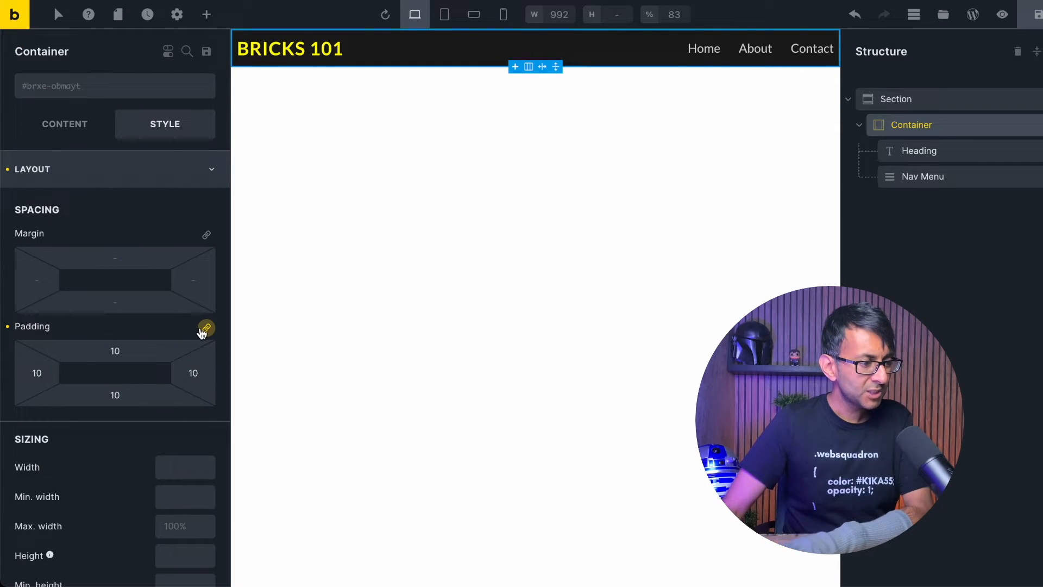
drag(42, 378, 15, 370)
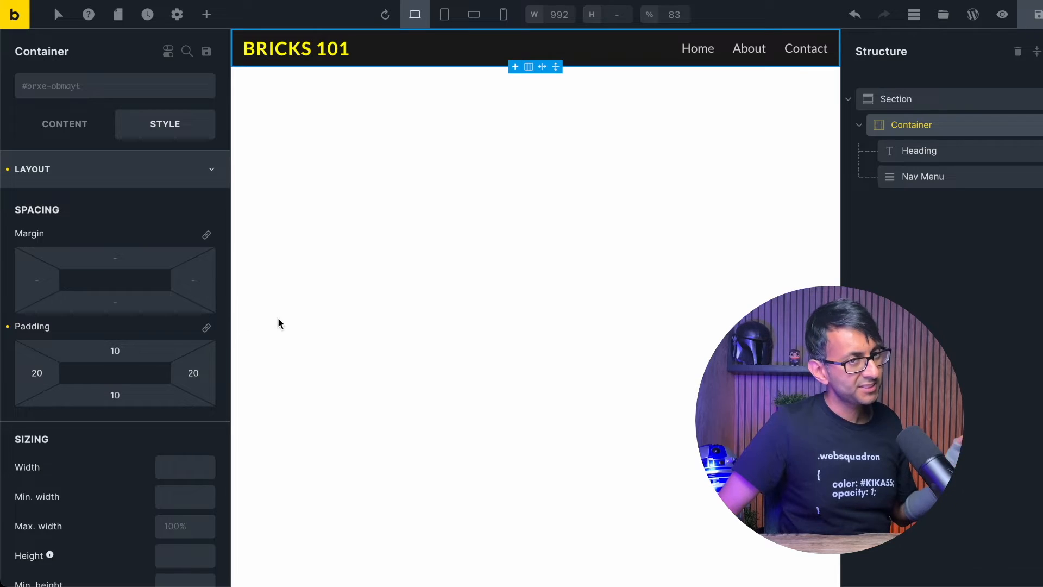
click(231, 316)
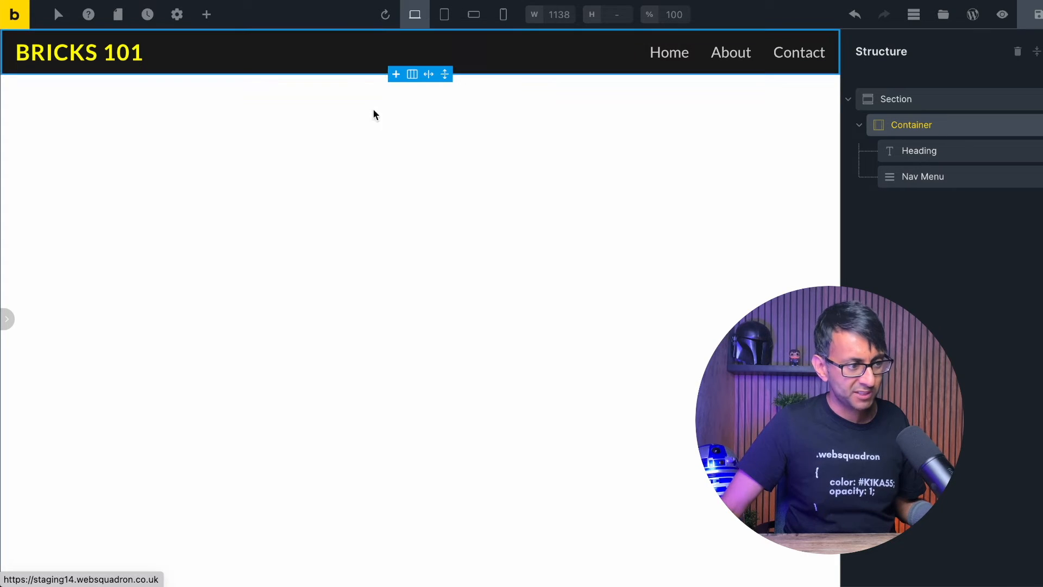
- Try 100 and 0 for the left margin of the Nav Menu's top-level items, and settle on 40
click(983, 180)
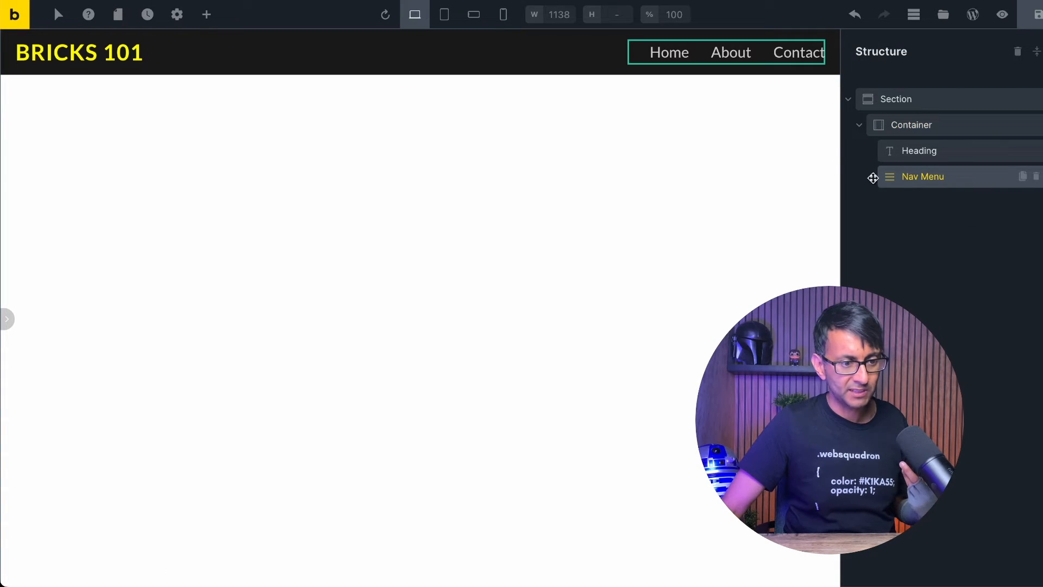
click(6, 319)
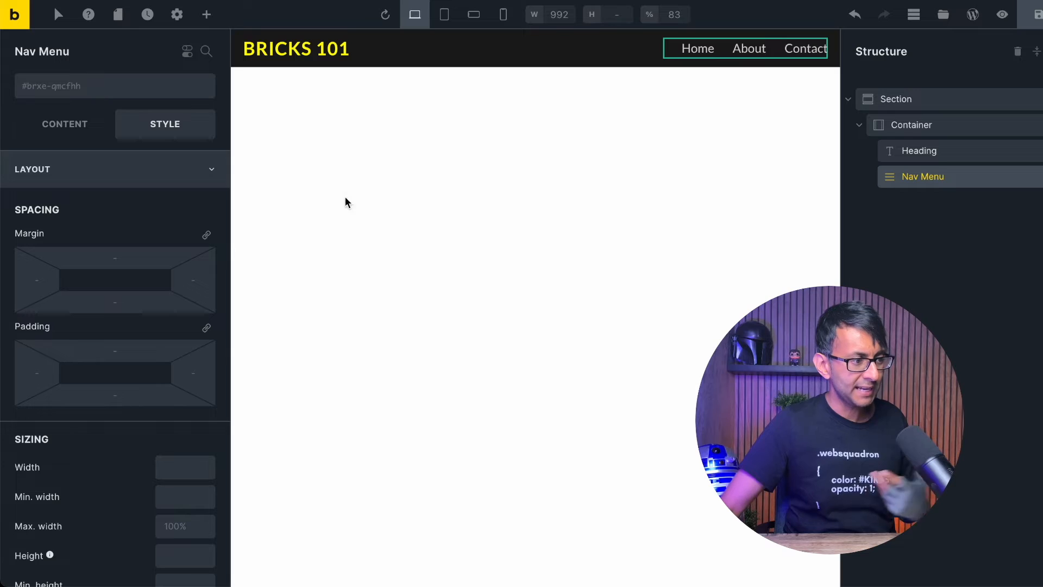
click(75, 132)
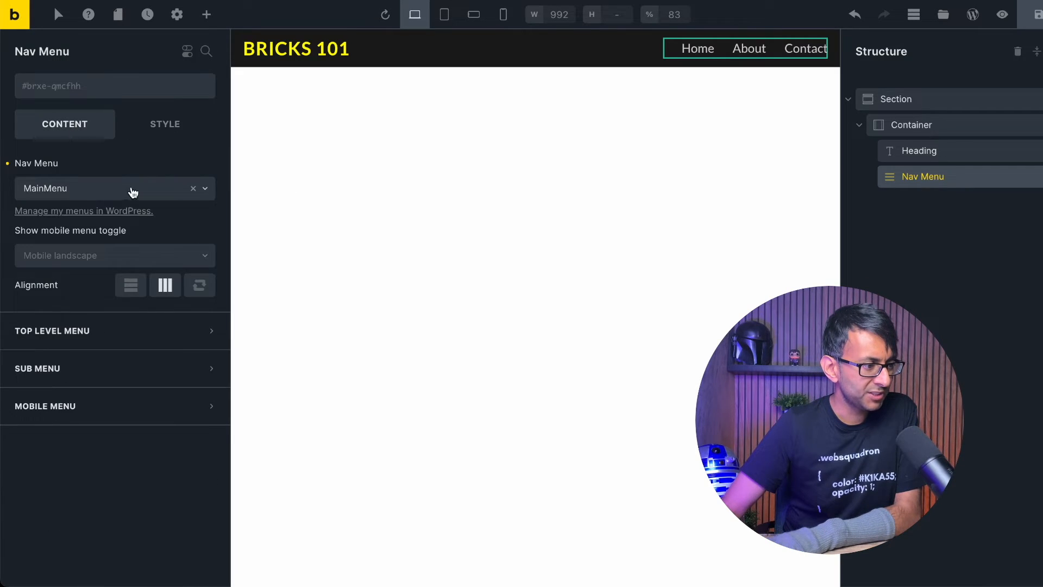
click(98, 330)
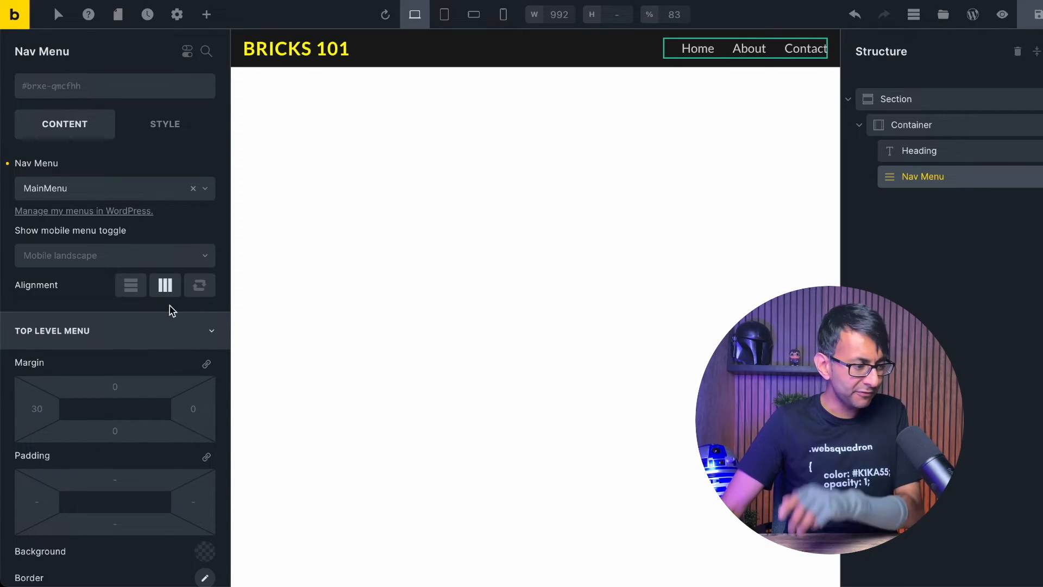
double_click(37, 408)
text(100)
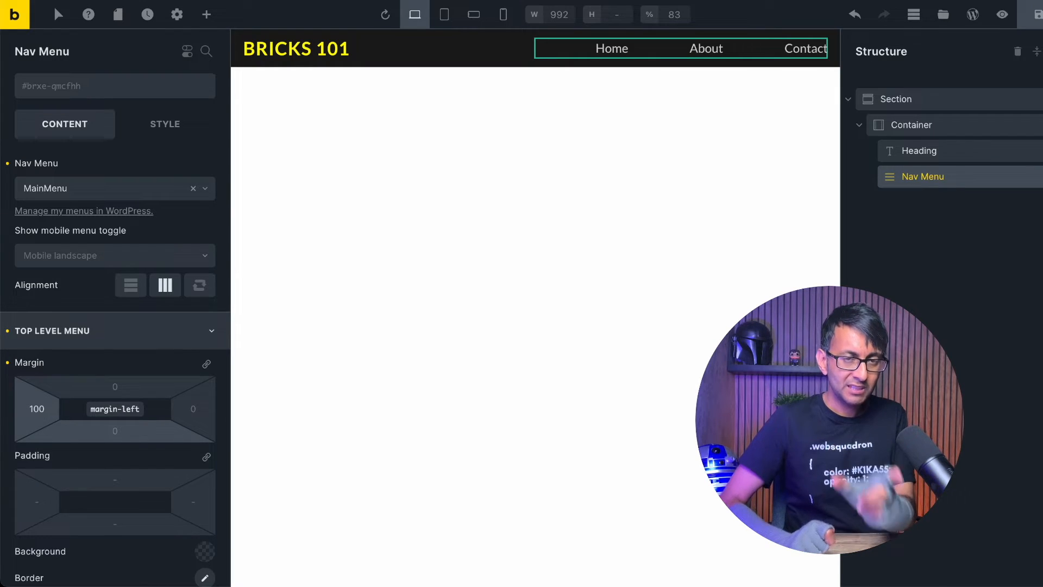
key(BackSpace)
key(BackSpace)
key(BackSpace)
text(0)
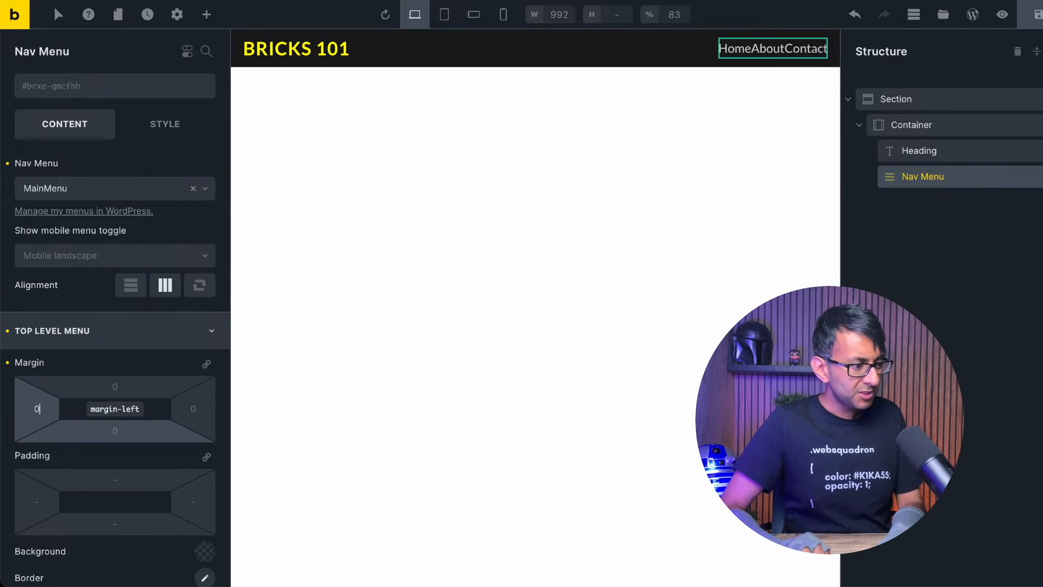
text(20)
key(BackSpace)
key(BackSpace)
text(4)
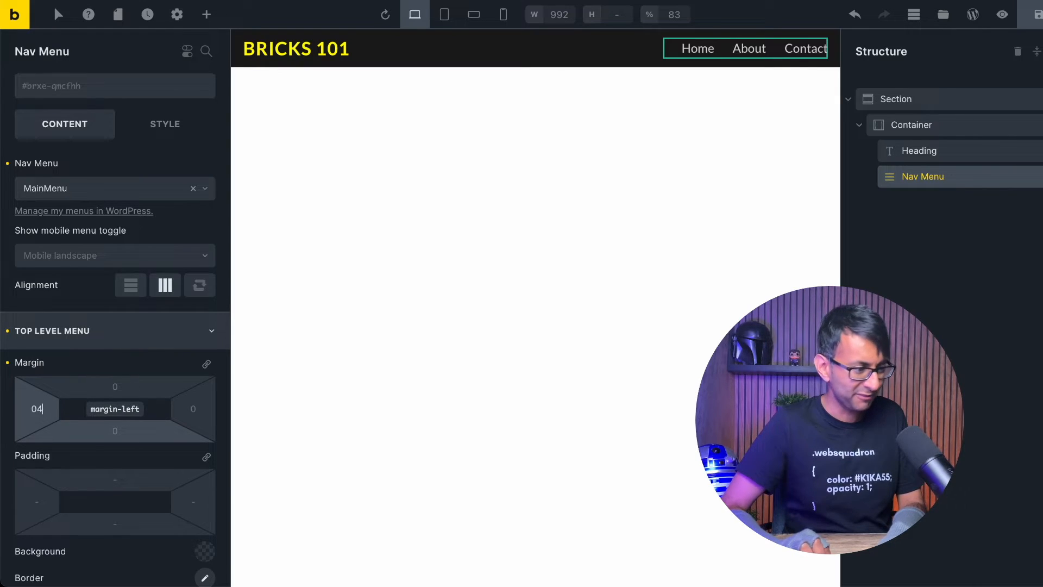
text(40)
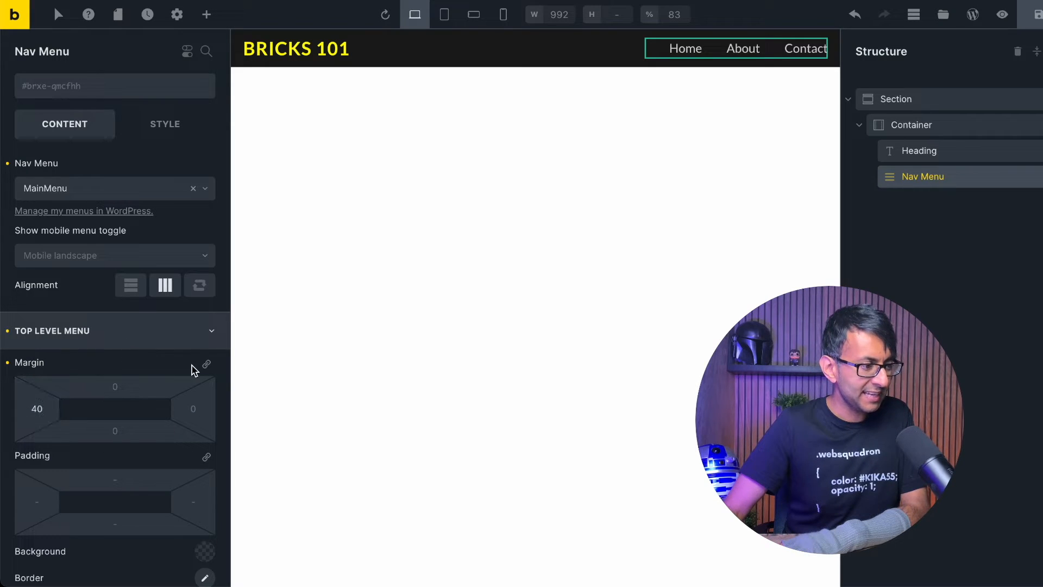
click(143, 330)
click(106, 370)
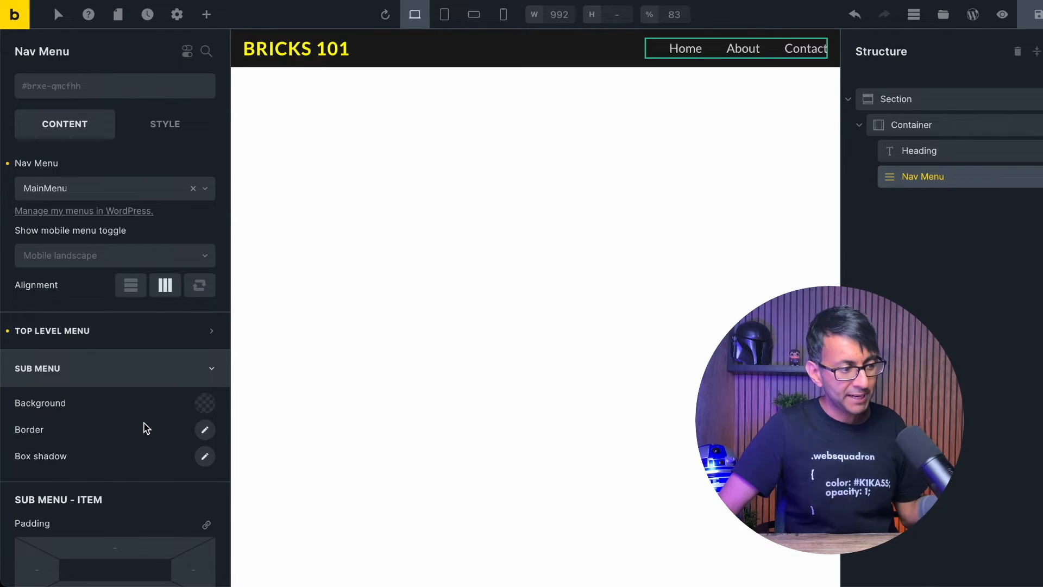
- Set the active typography color of the Nav Menu's top-level items to the yellow #fff700
scroll(144, 478, down, 3)
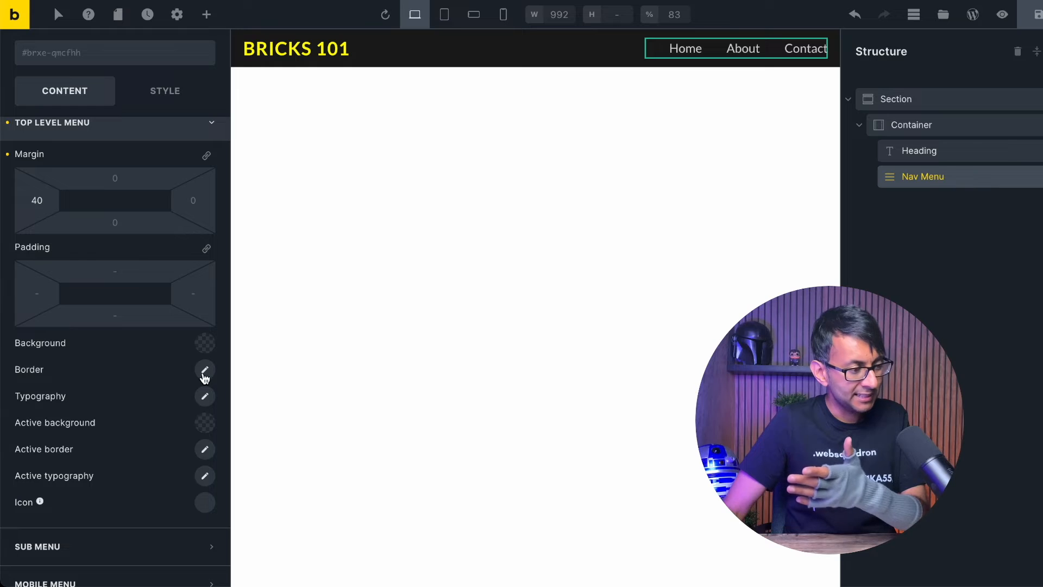
click(206, 478)
click(190, 405)
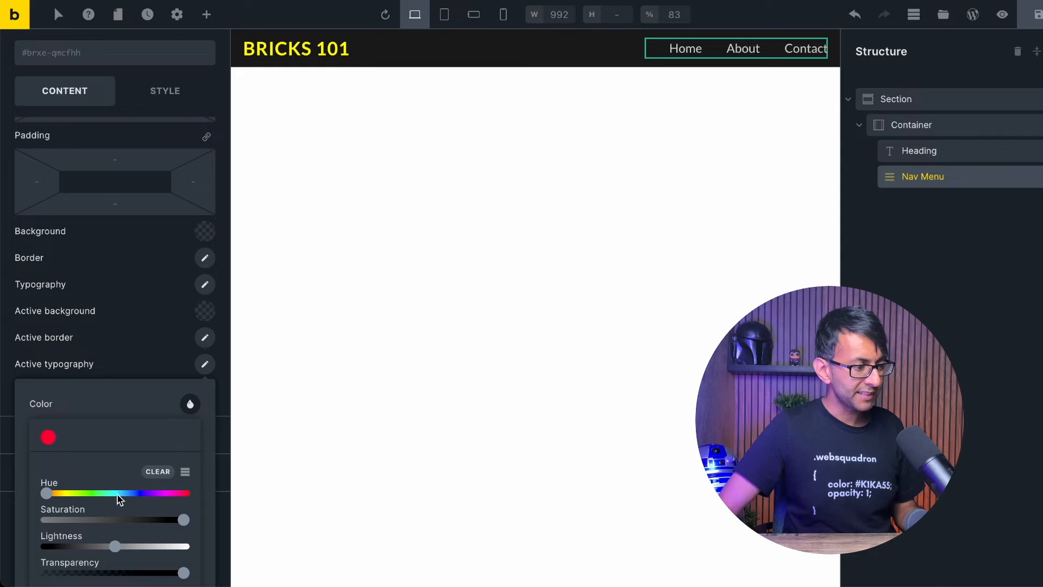
scroll(184, 326, down, 4)
click(182, 235)
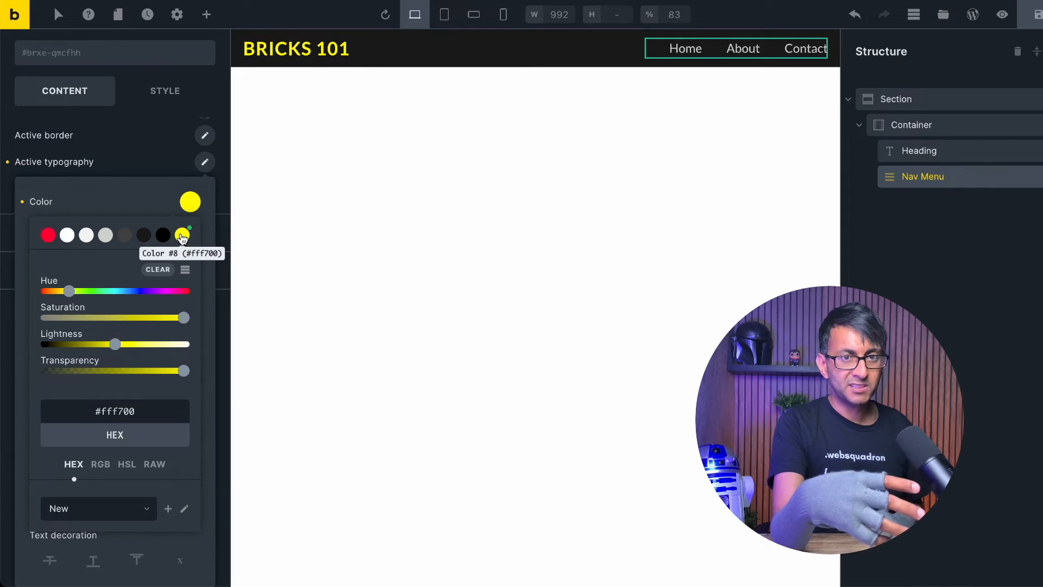
click(125, 192)
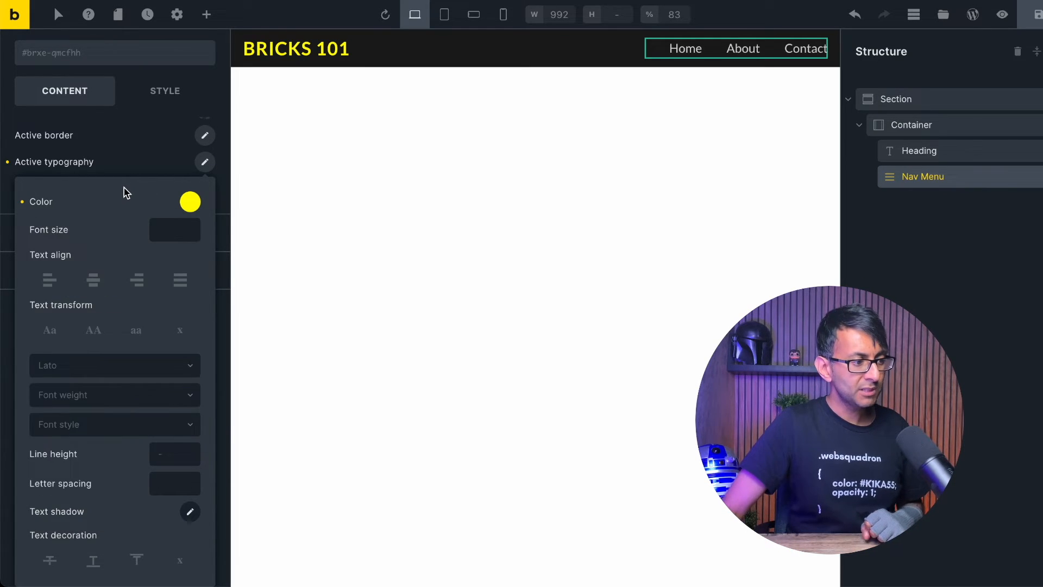
click(151, 171)
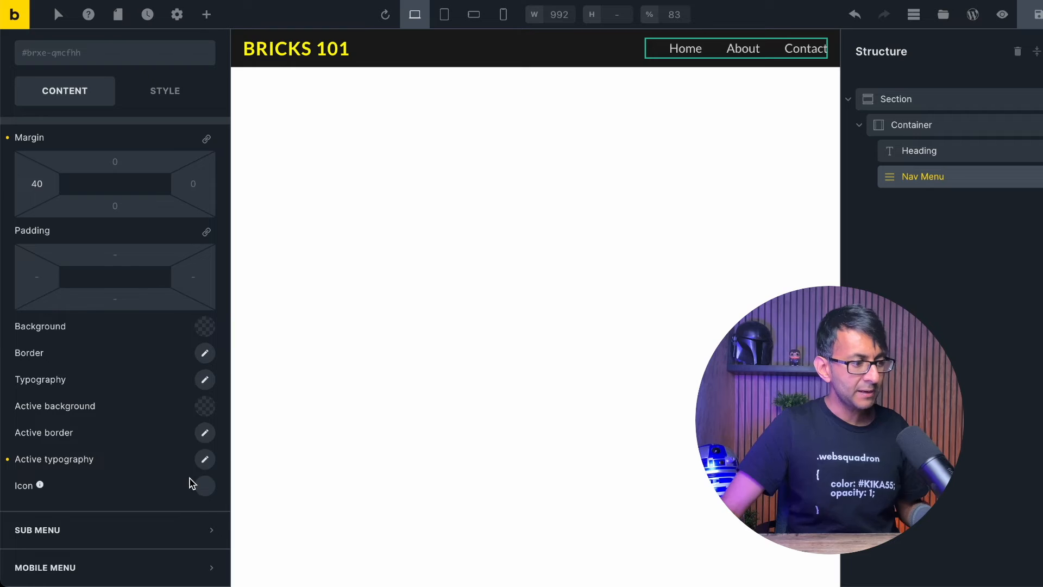
- Choose the plain down-chevron arrow from the Ionicons library as the top-level menu's icon, searching for "arr"
click(202, 484)
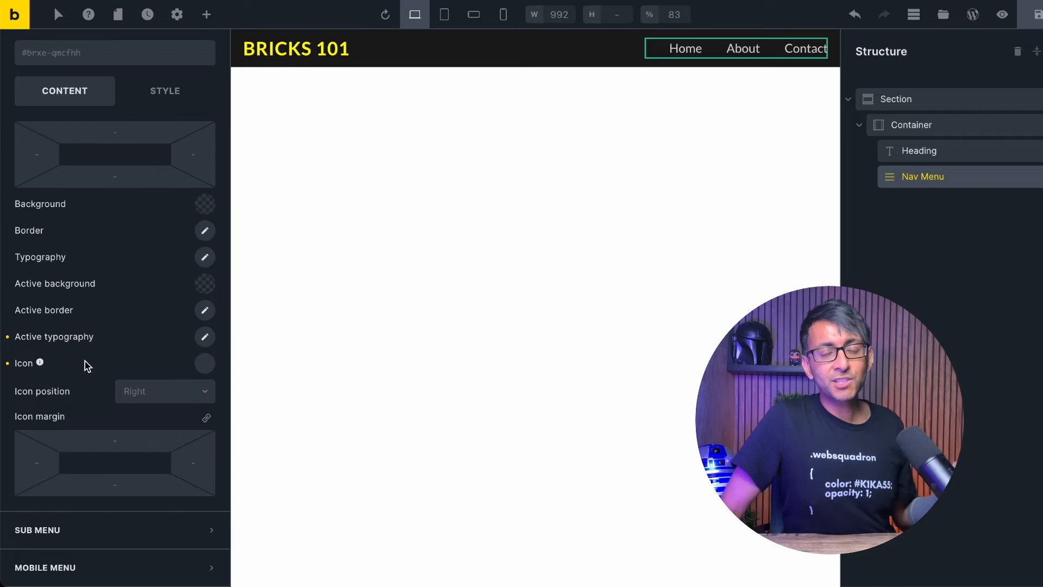
click(201, 369)
click(174, 404)
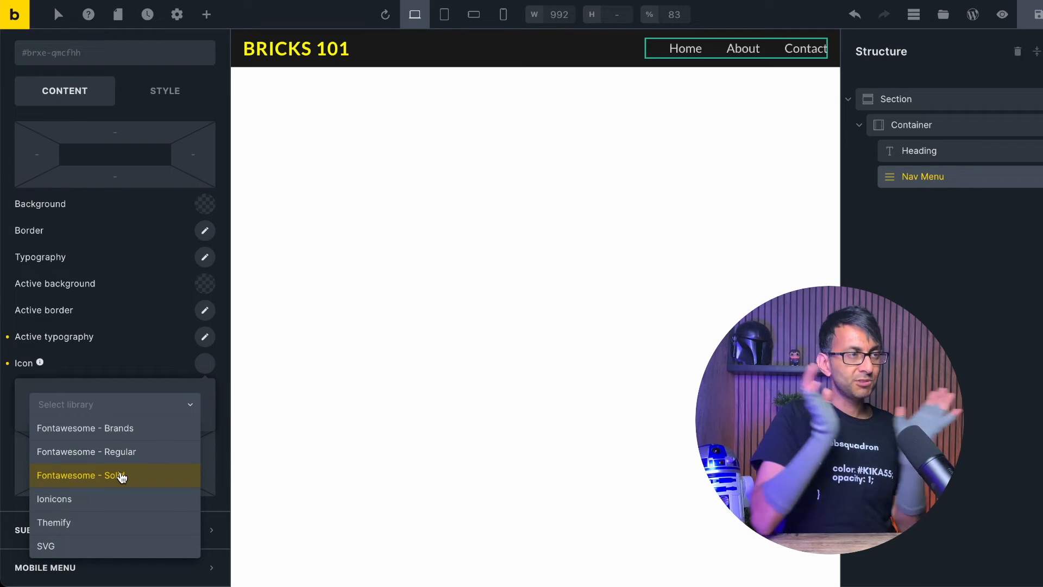
click(54, 499)
text(arr)
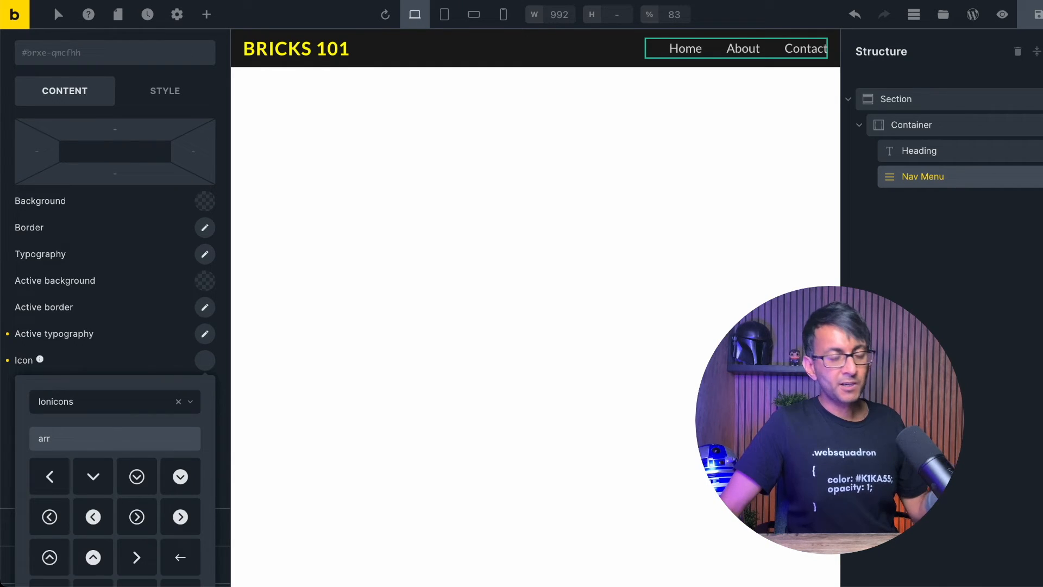
click(90, 486)
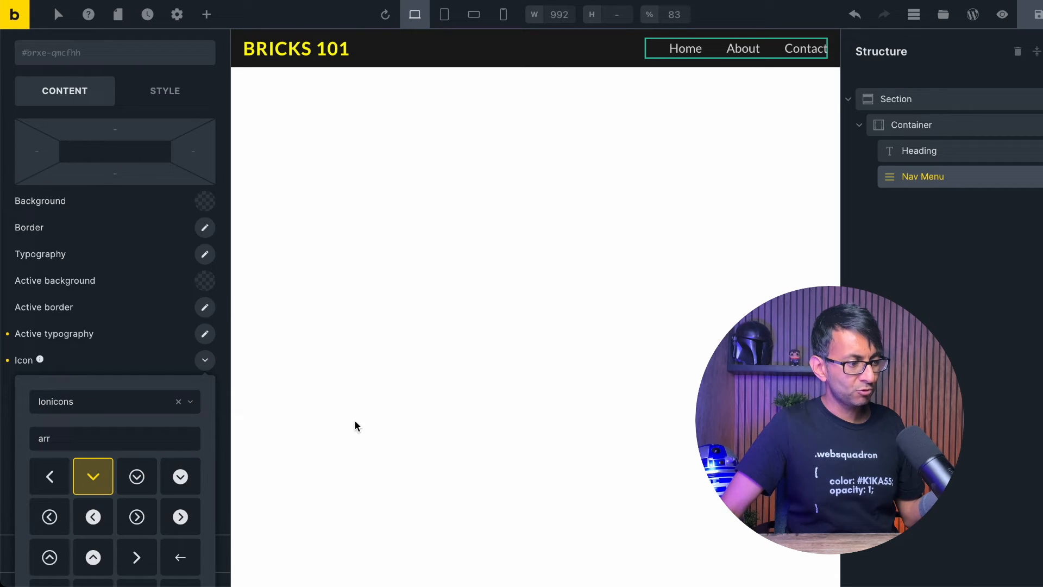
click(142, 366)
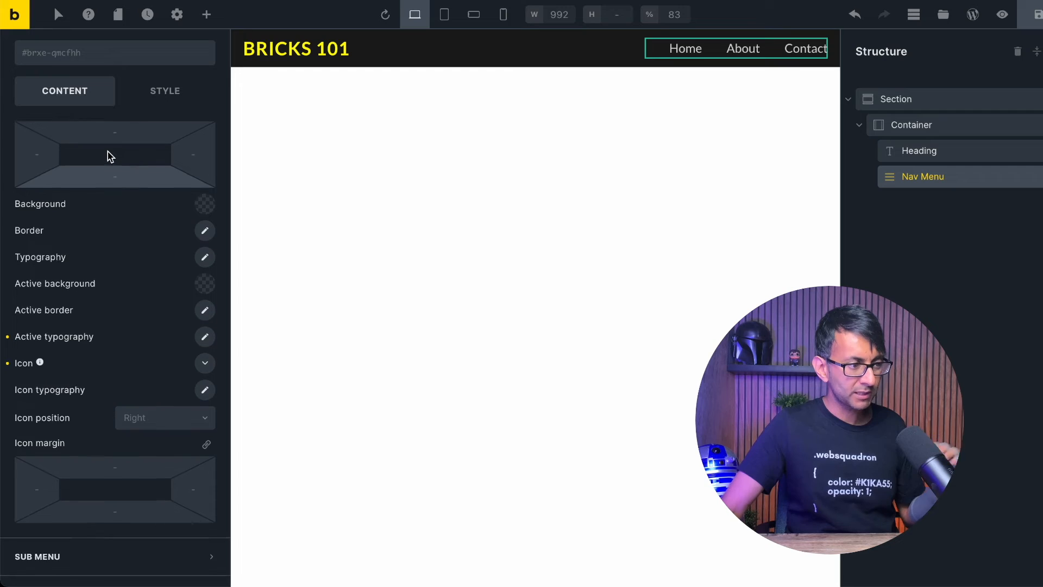
- Set the Nav Menu's mobile menu position to Right
scroll(200, 251, up, 1)
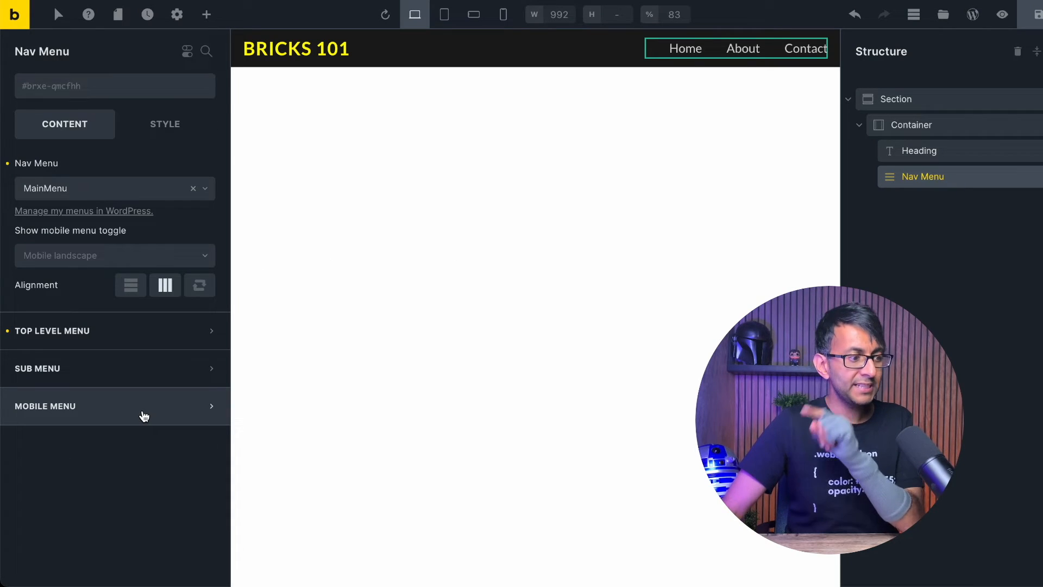
click(144, 417)
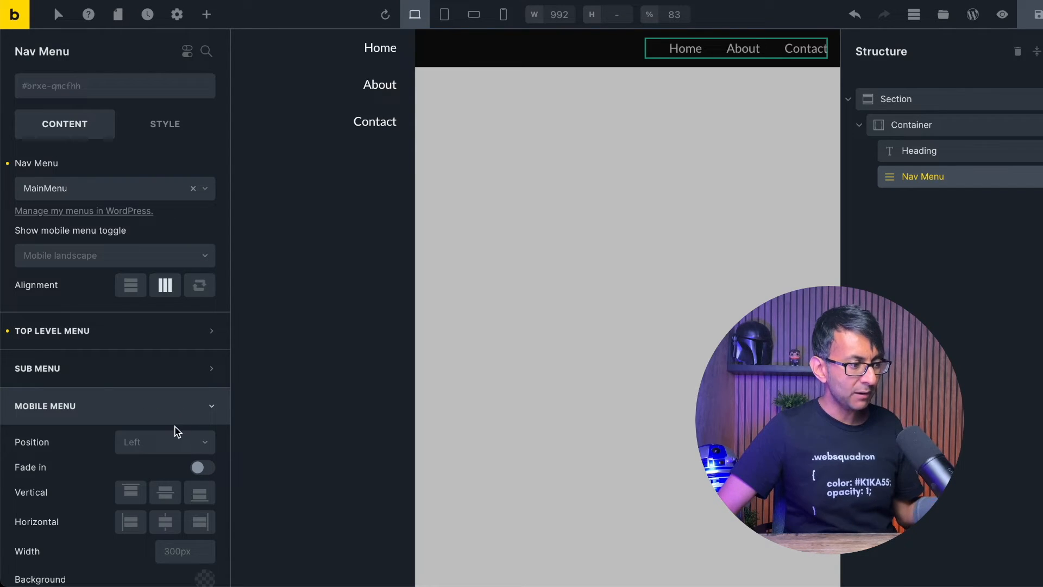
click(168, 440)
click(165, 474)
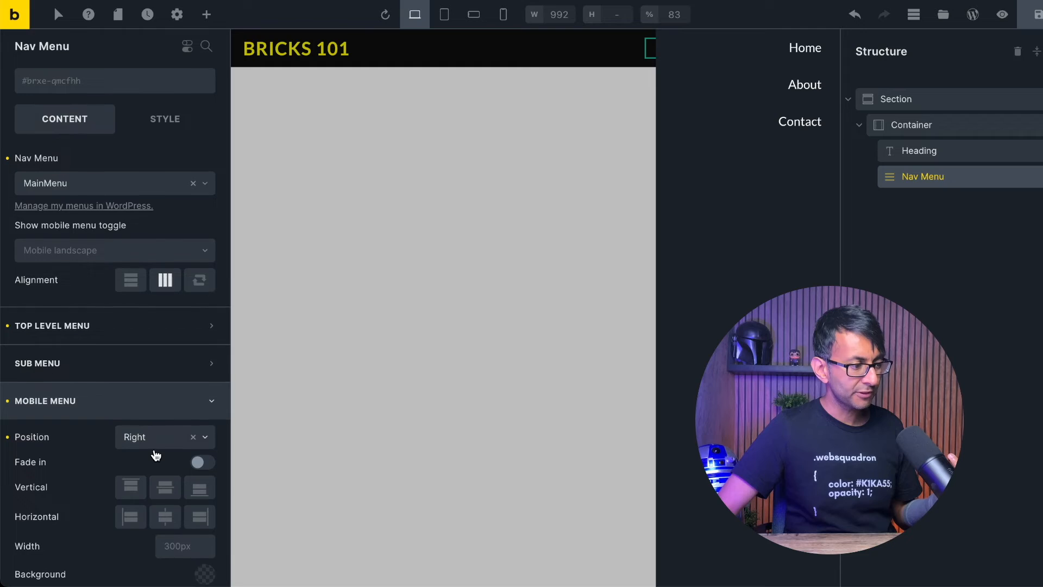
- Try the Center and End vertical alignments for the mobile menu's items, and settle on top alignment
scroll(157, 456, down, 1)
scroll(176, 469, down, 1)
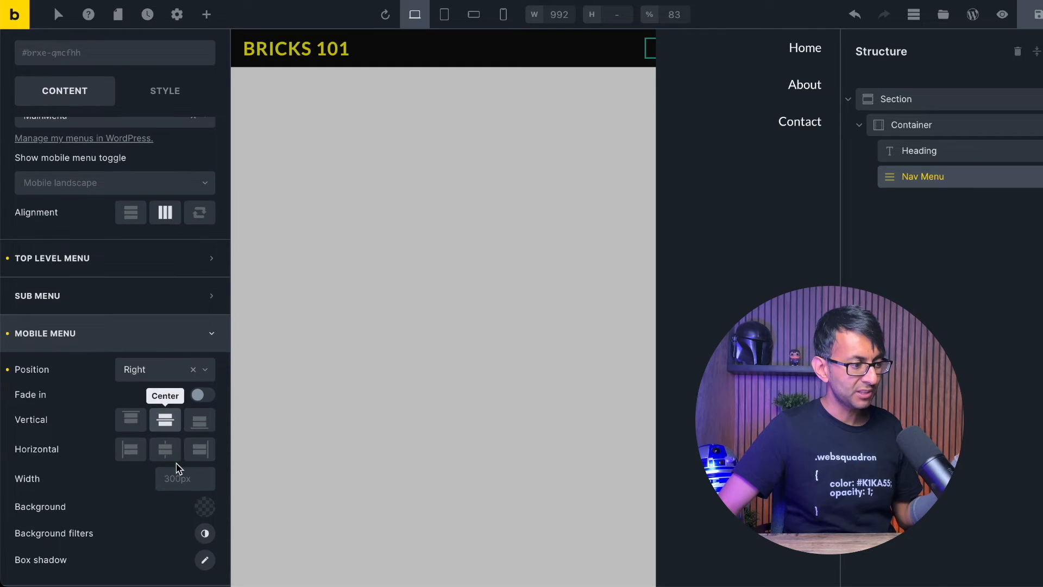
click(164, 427)
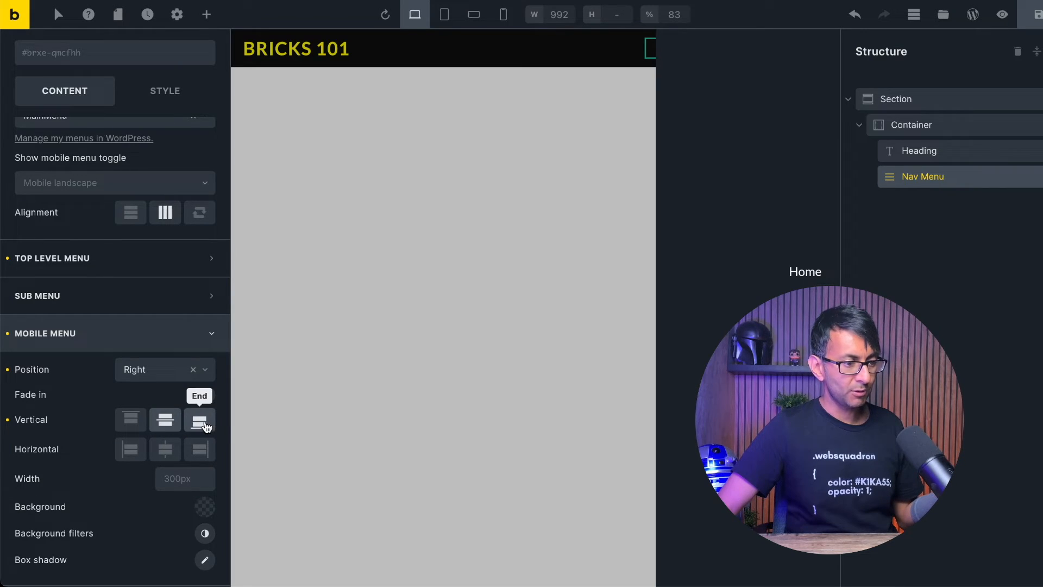
click(206, 427)
click(165, 430)
click(144, 428)
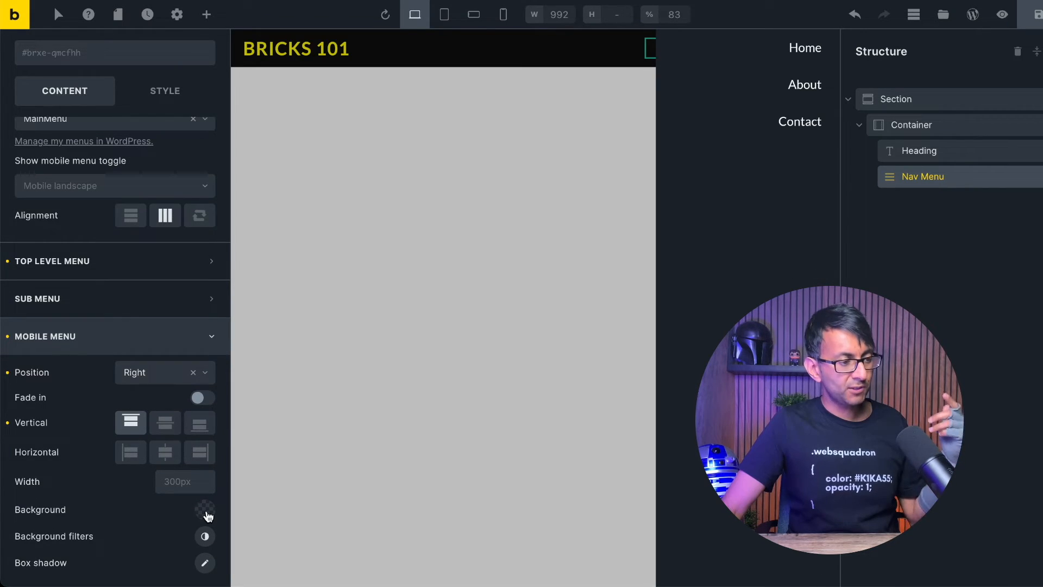
- Set the mobile menu's background color to the near-black swatch from the color palette
click(207, 512)
scroll(163, 516, down, 6)
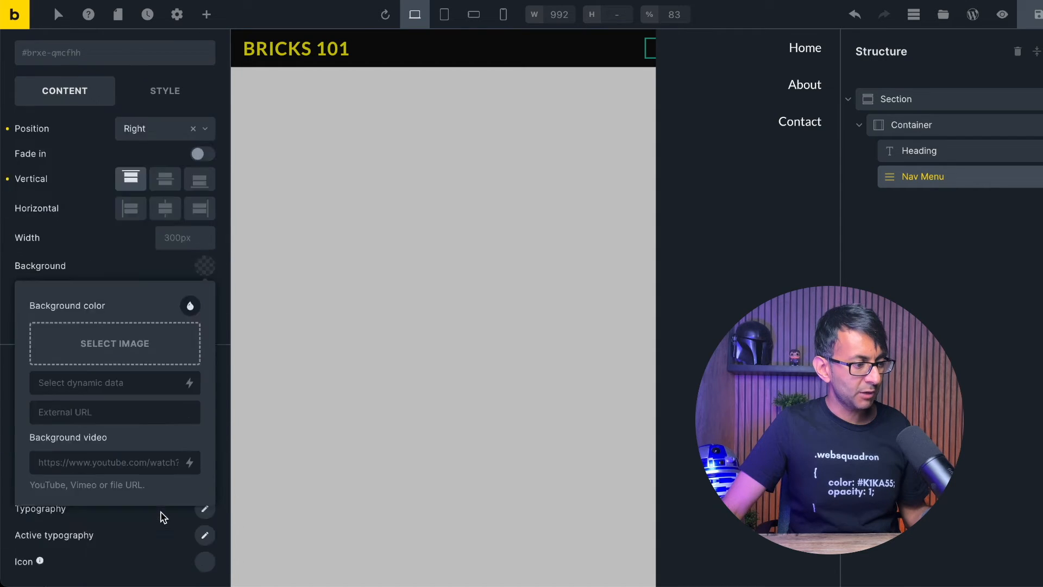
click(194, 209)
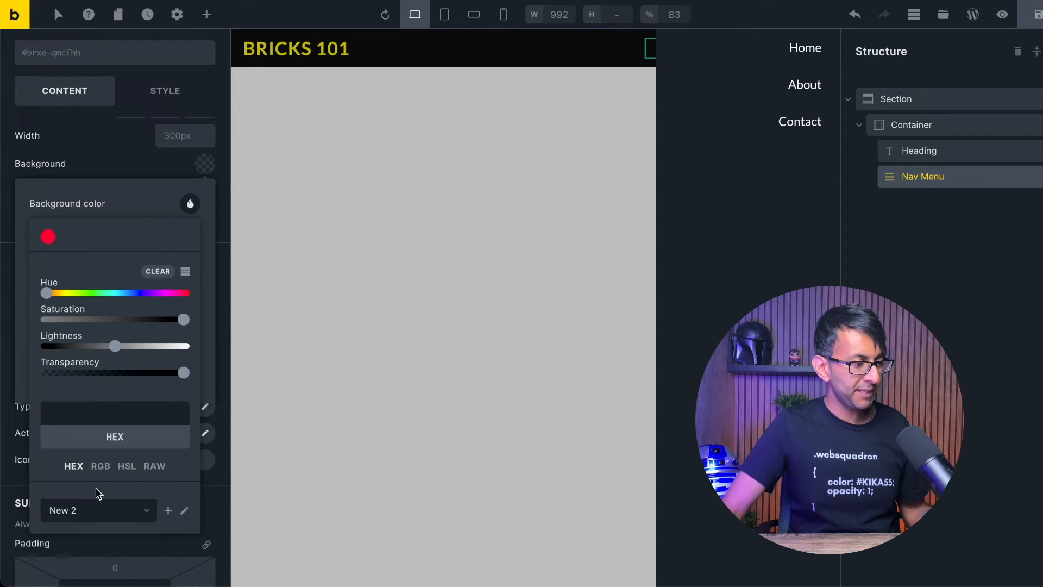
click(146, 512)
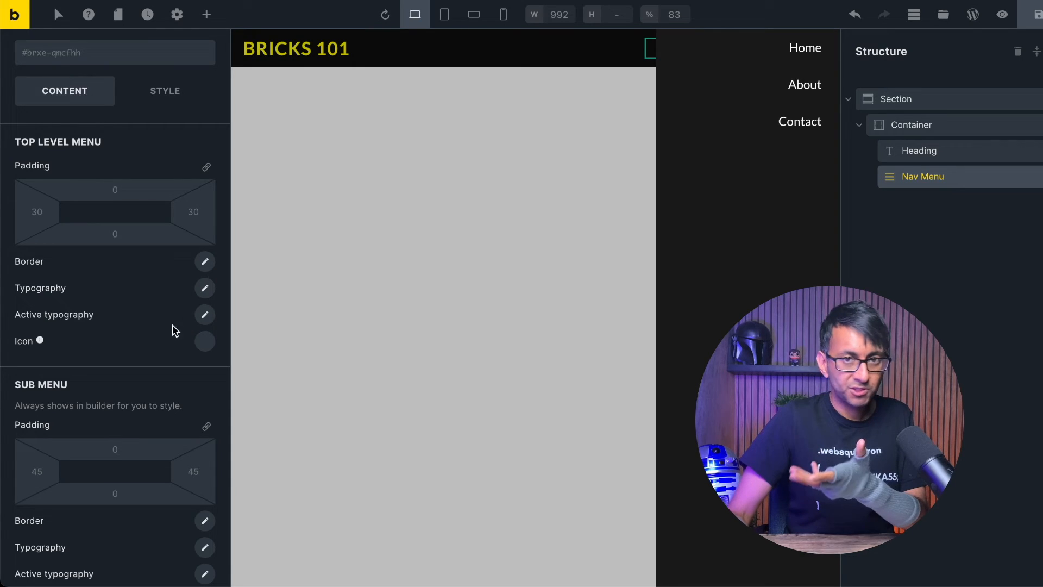
- Try a top padding of 50 for the mobile menu's top-level items, and clear it again
click(131, 237)
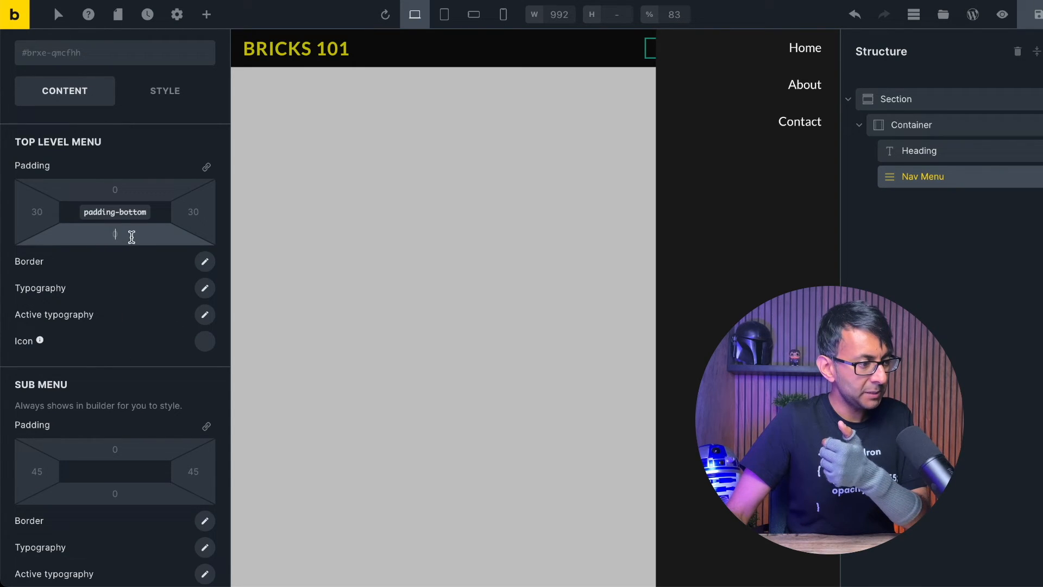
click(119, 186)
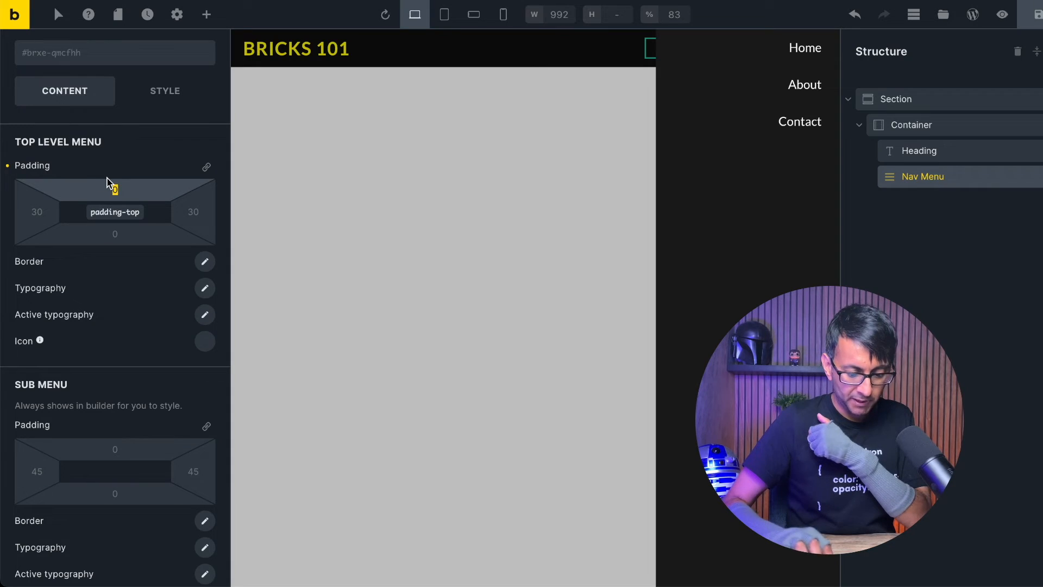
text(50)
key(BackSpace)
key(BackSpace)
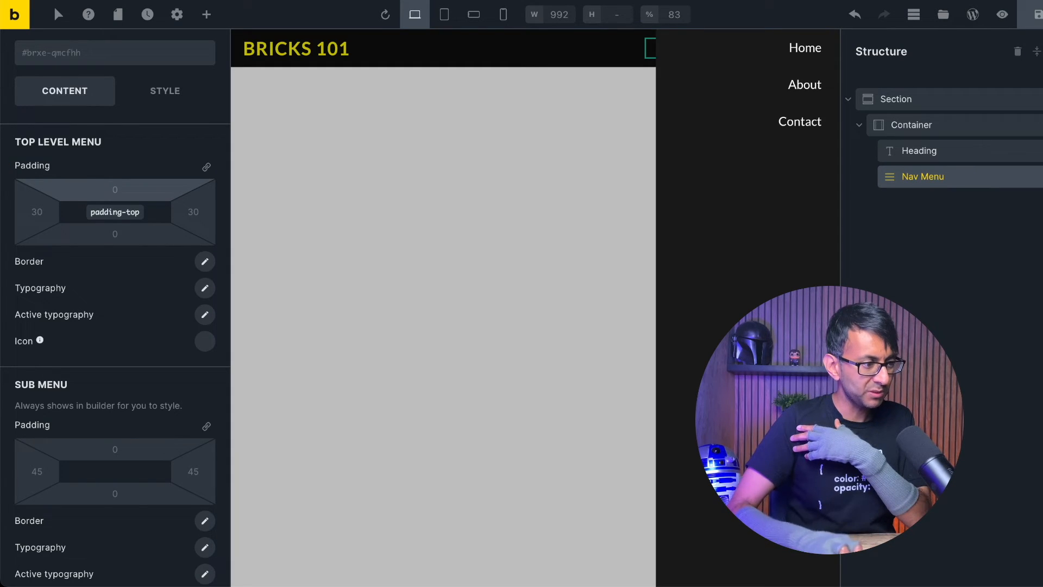
- Set the color of the mobile menu's hamburger toggle to yellow from the color palette
scroll(144, 329, down, 5)
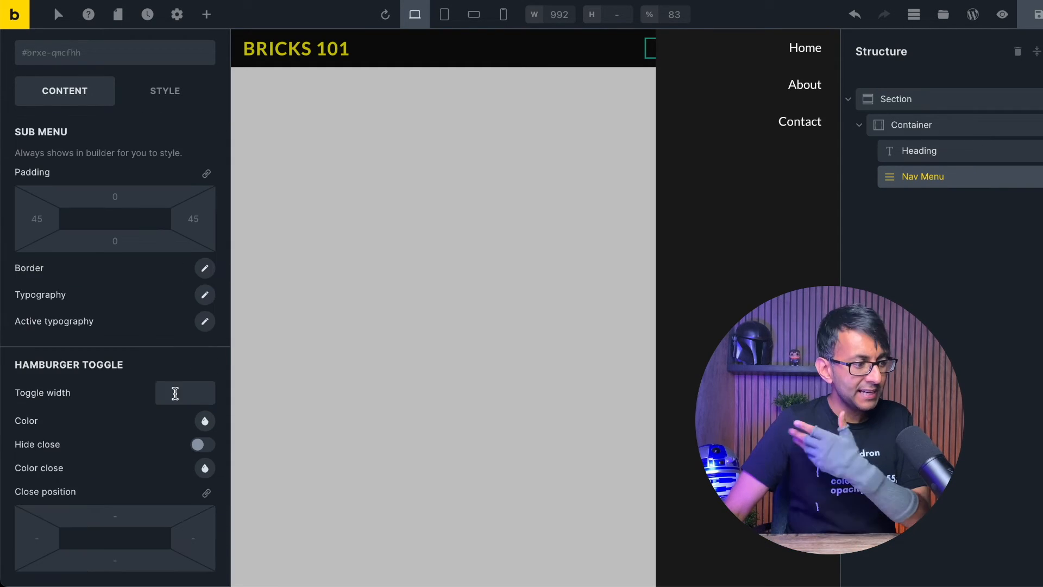
click(205, 422)
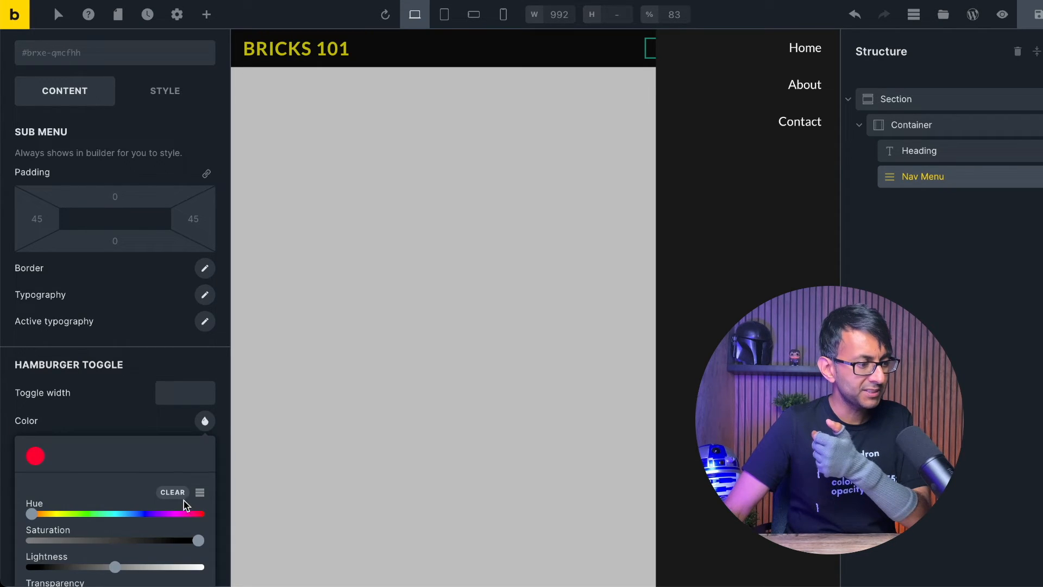
scroll(140, 491, down, 3)
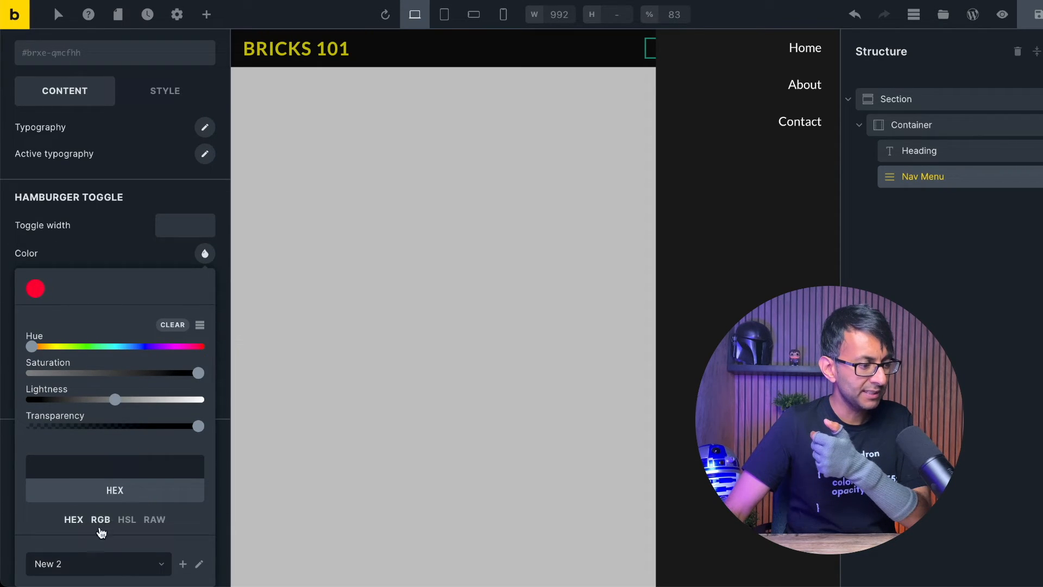
click(117, 564)
click(86, 573)
click(195, 289)
click(81, 253)
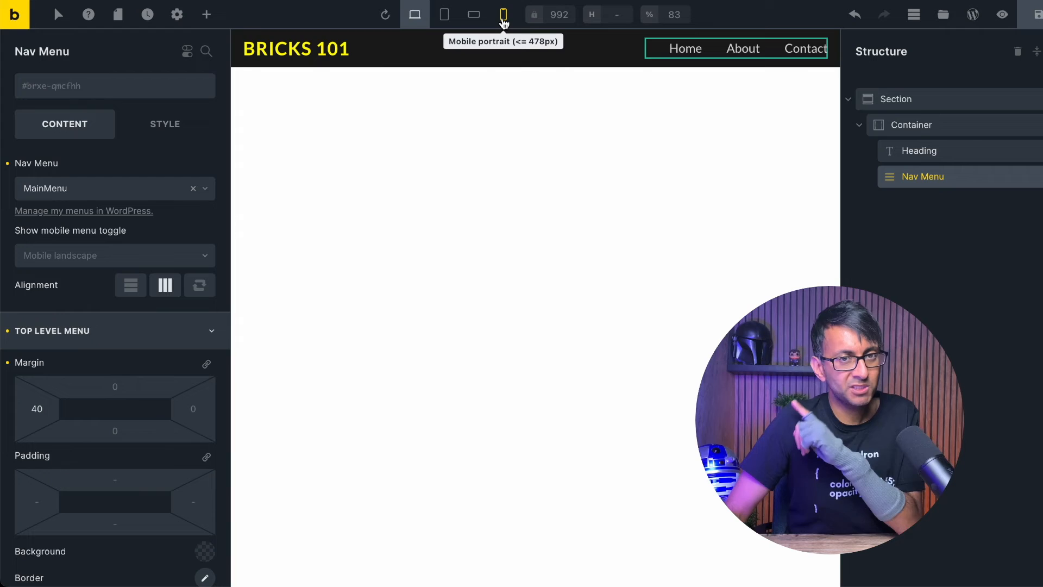
- Preview the header at the mobile portrait, tablet portrait and mobile landscape breakpoints, ending on mobile portrait
click(504, 17)
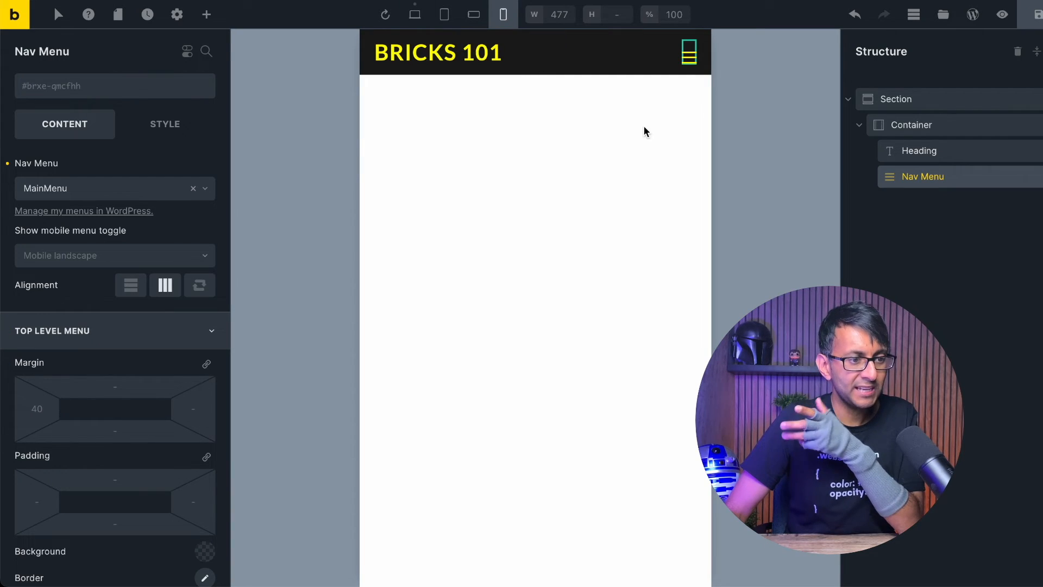
click(444, 17)
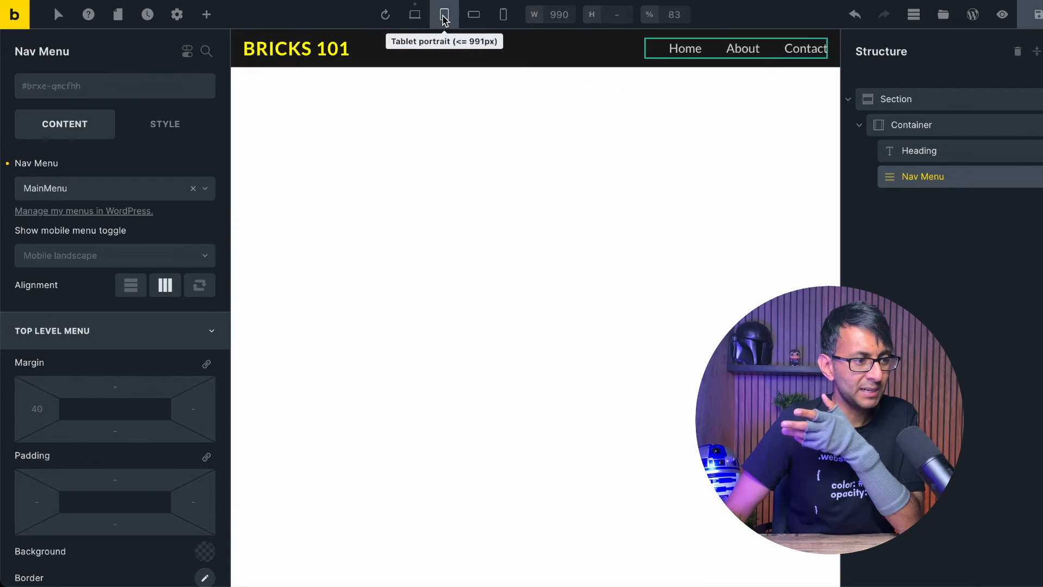
click(473, 16)
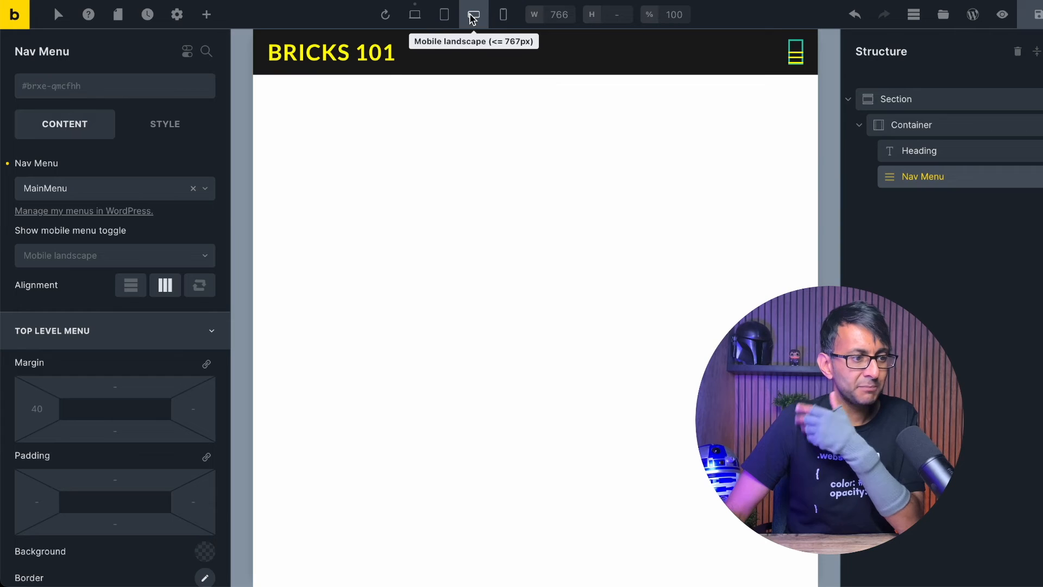
click(504, 16)
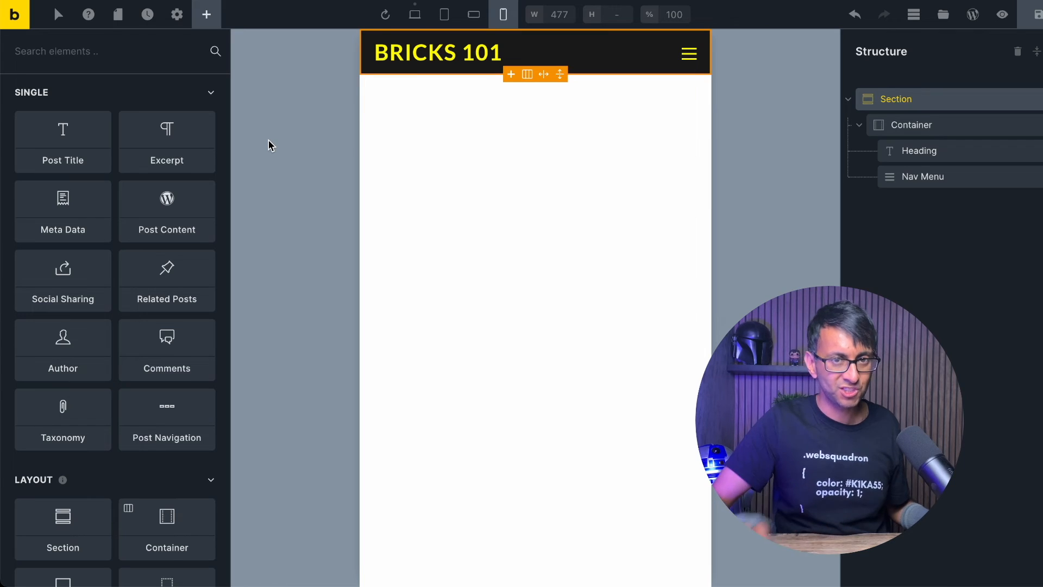
- Open the Header options in the template settings
click(183, 20)
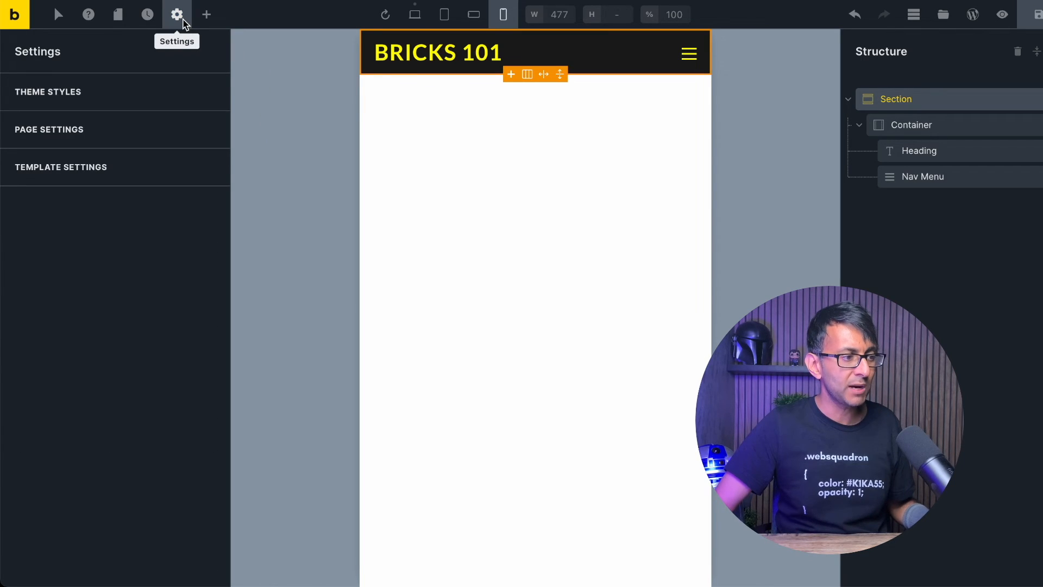
click(176, 168)
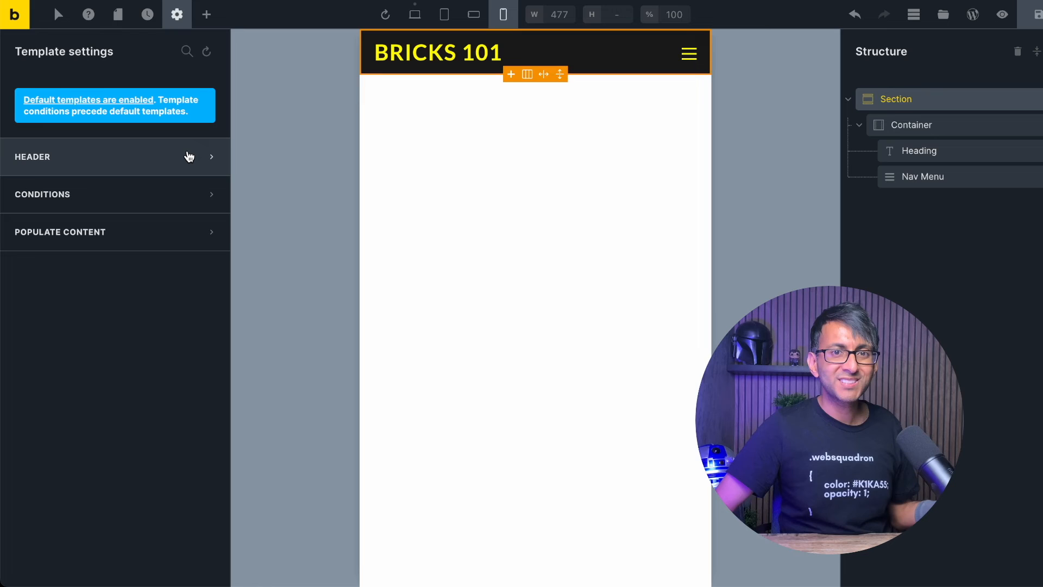
click(189, 157)
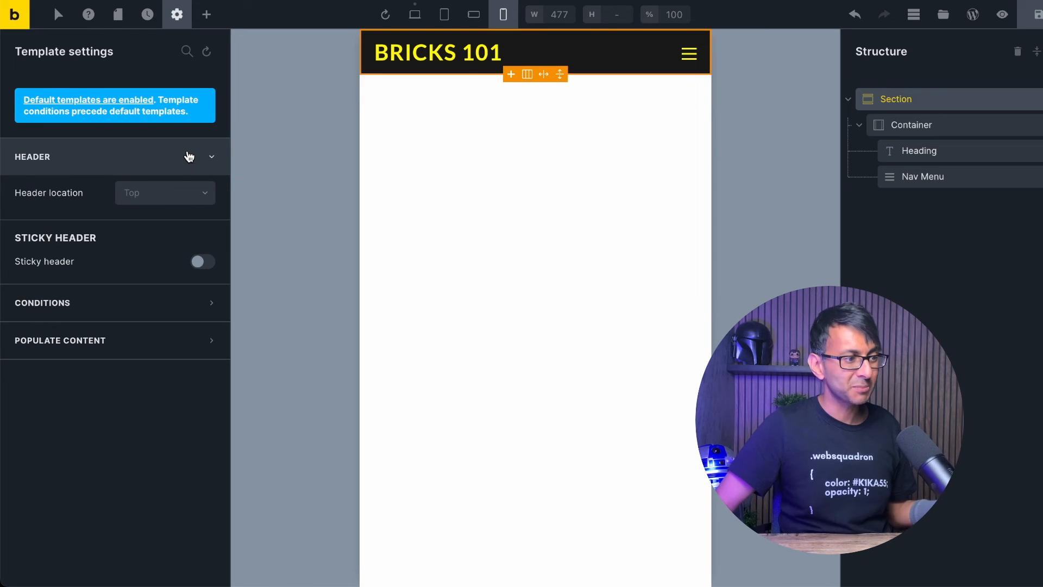
- Try Right and then Left as the header location, with the desktop breakpoint active for the second
click(164, 199)
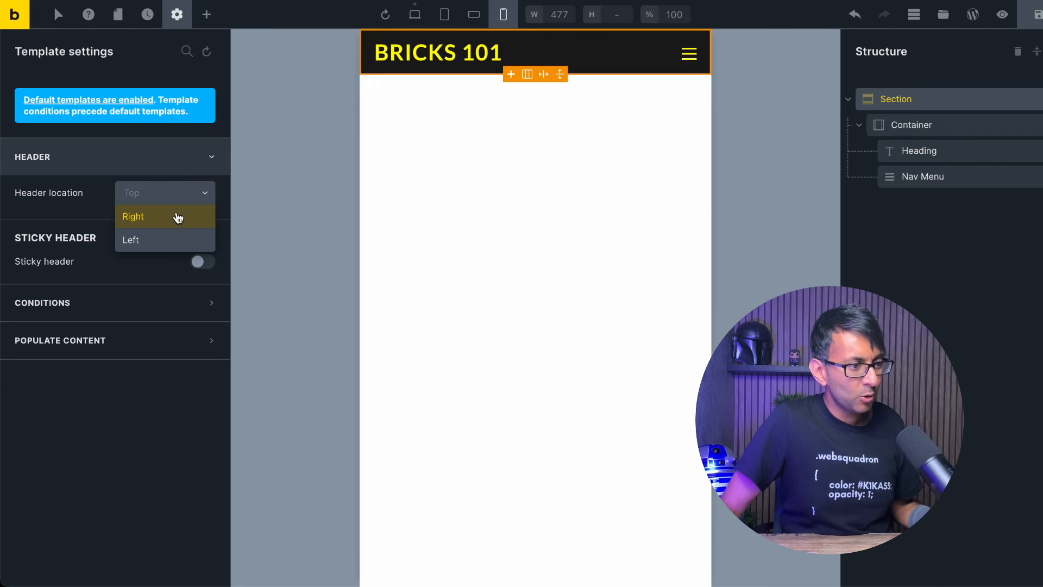
click(178, 217)
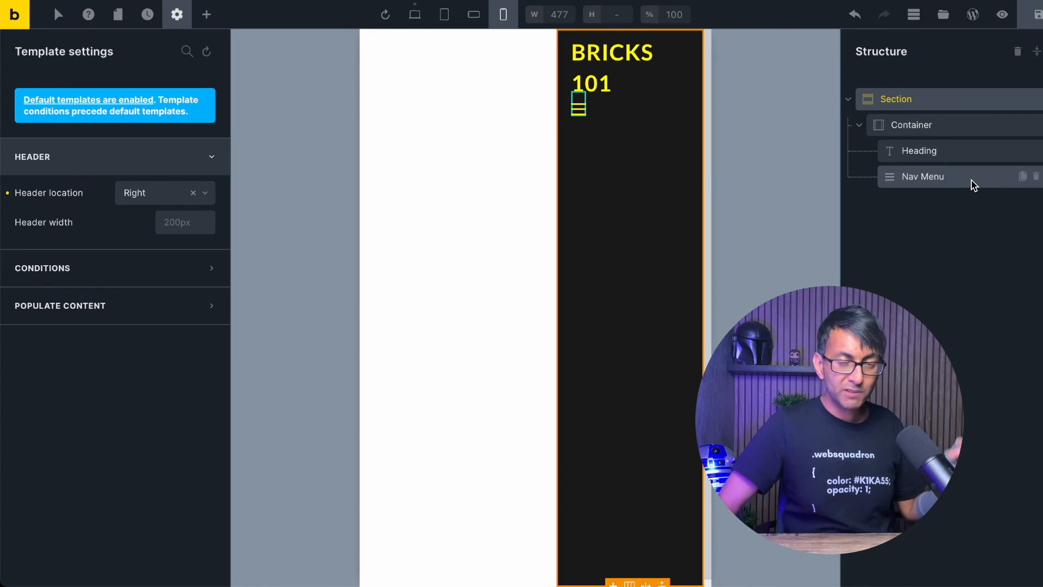
click(417, 16)
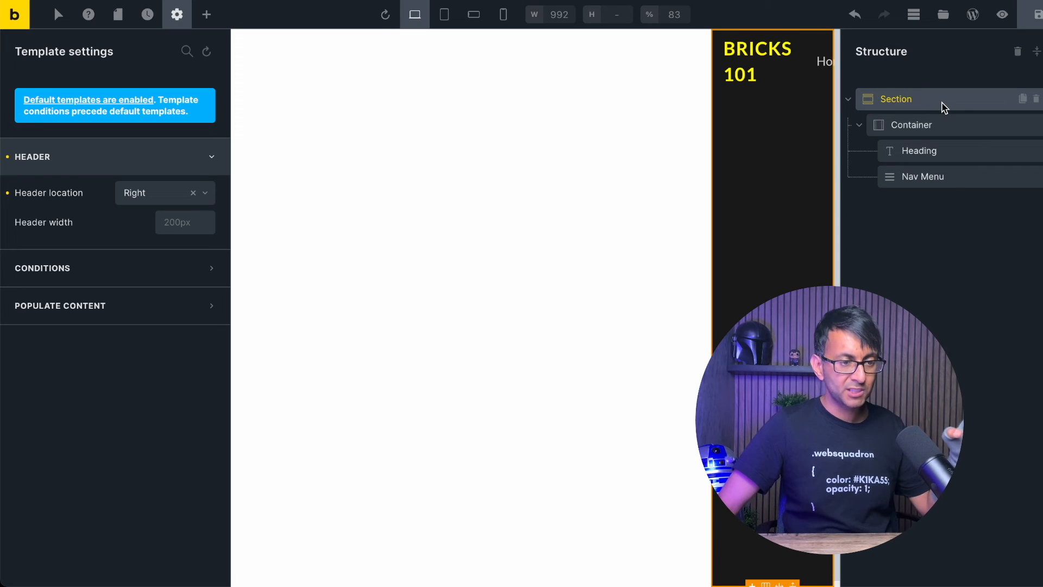
click(173, 201)
click(154, 238)
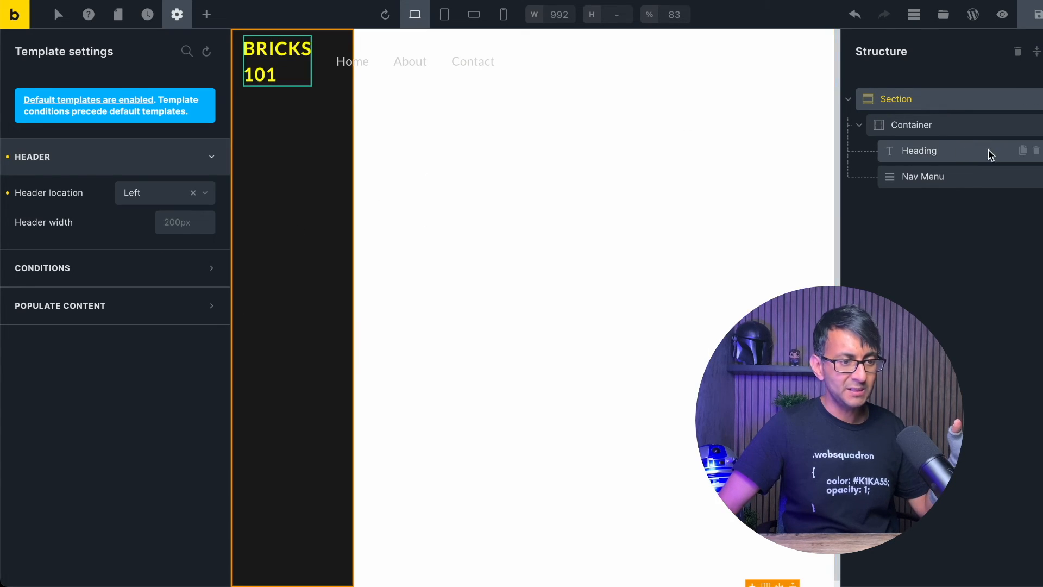
- Try a vertical direction for the container and a vertical alignment for the Nav Menu, and undo both changes
click(955, 133)
click(129, 294)
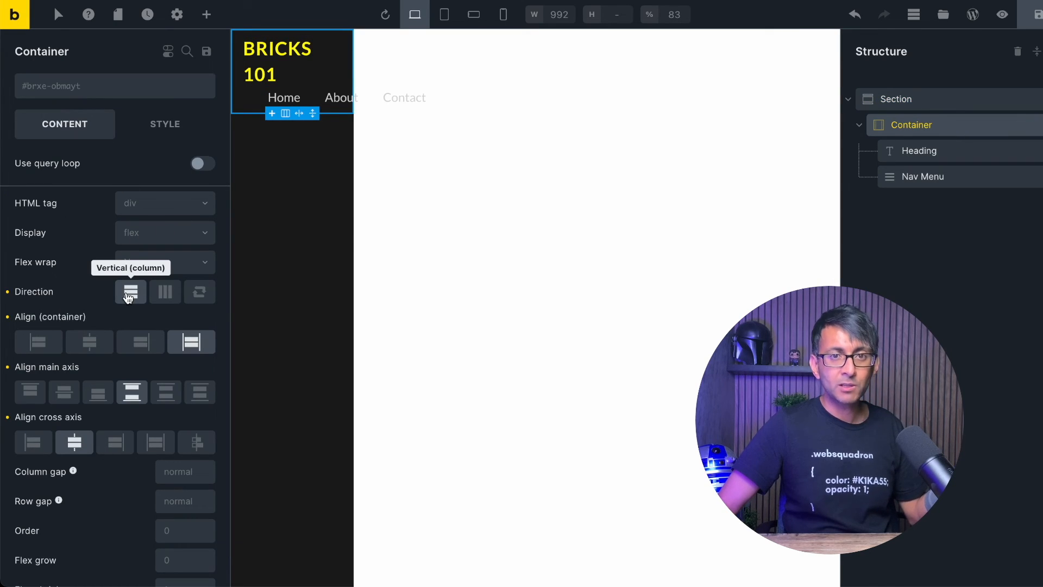
click(955, 183)
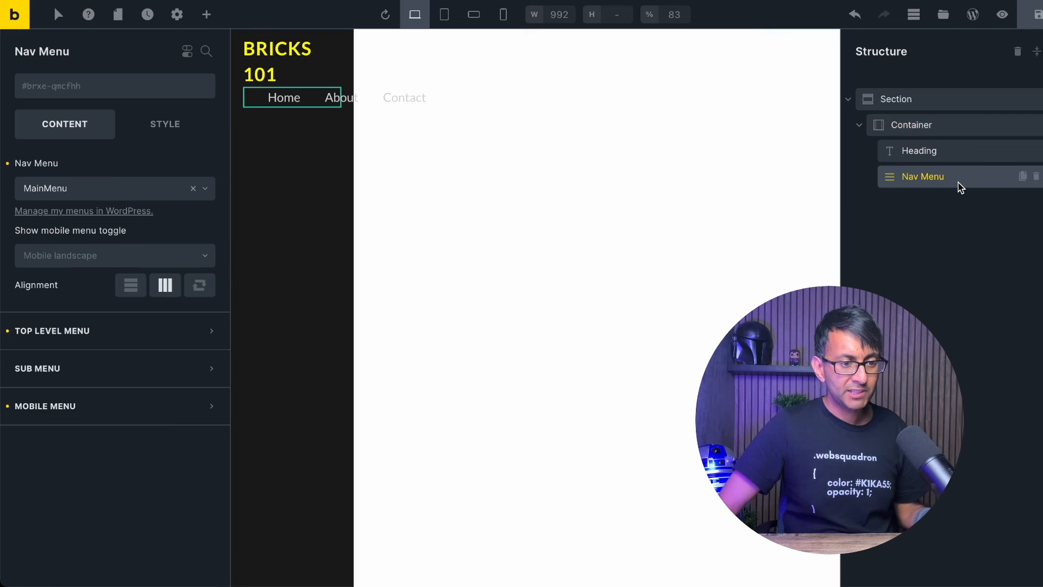
click(131, 287)
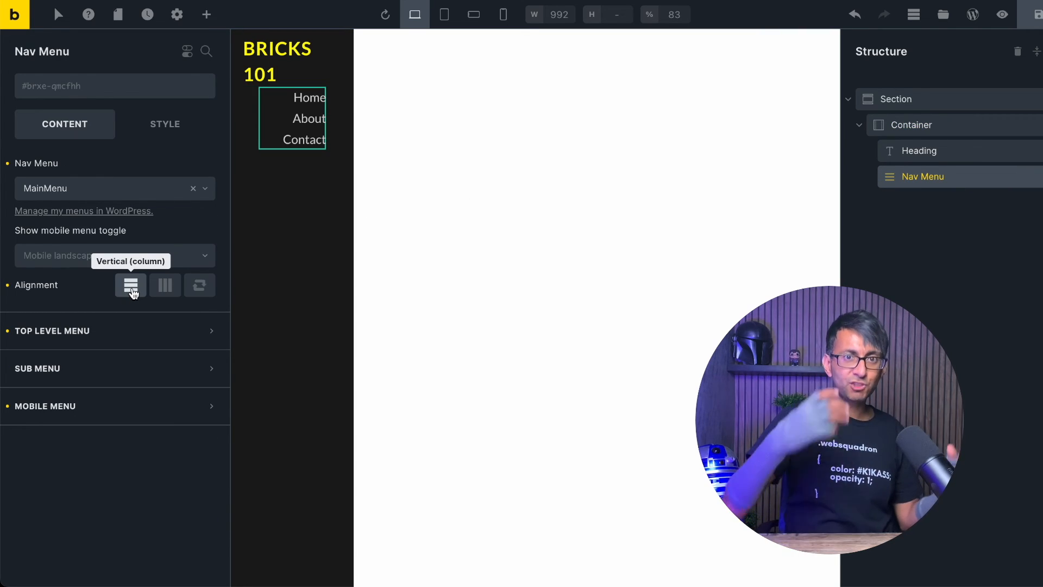
key(ctrl+z)
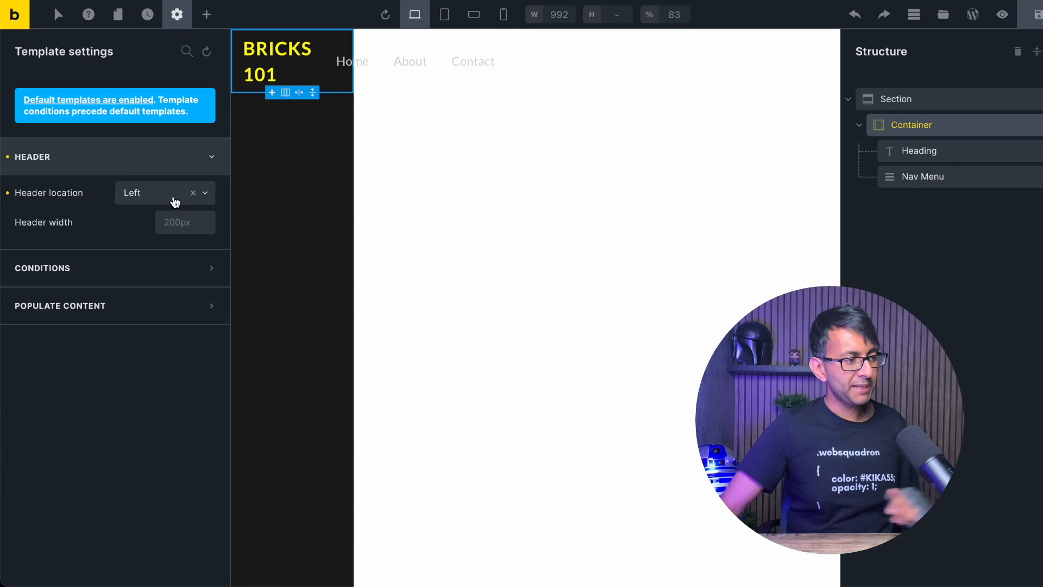
- Clear the Left header location so the template uses the default Top location
click(170, 199)
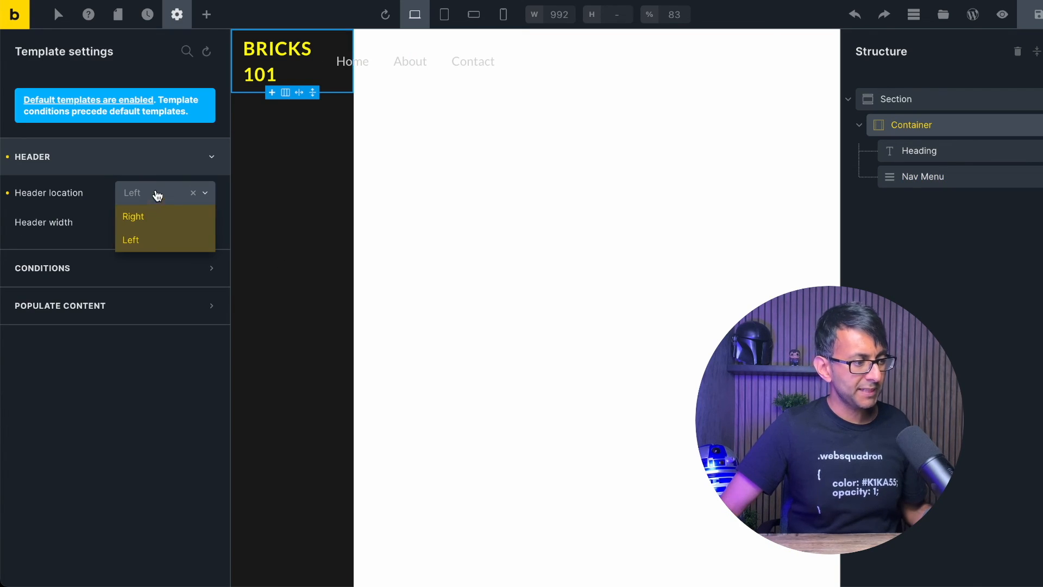
click(157, 195)
click(193, 193)
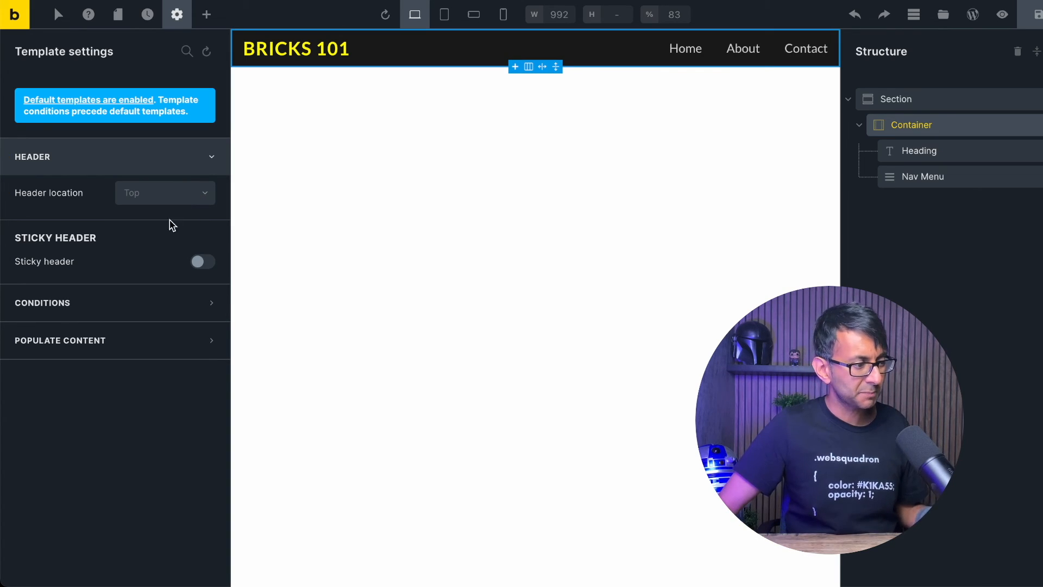
- Turn on the sticky header and add a template condition that applies it to the Entire website
click(205, 263)
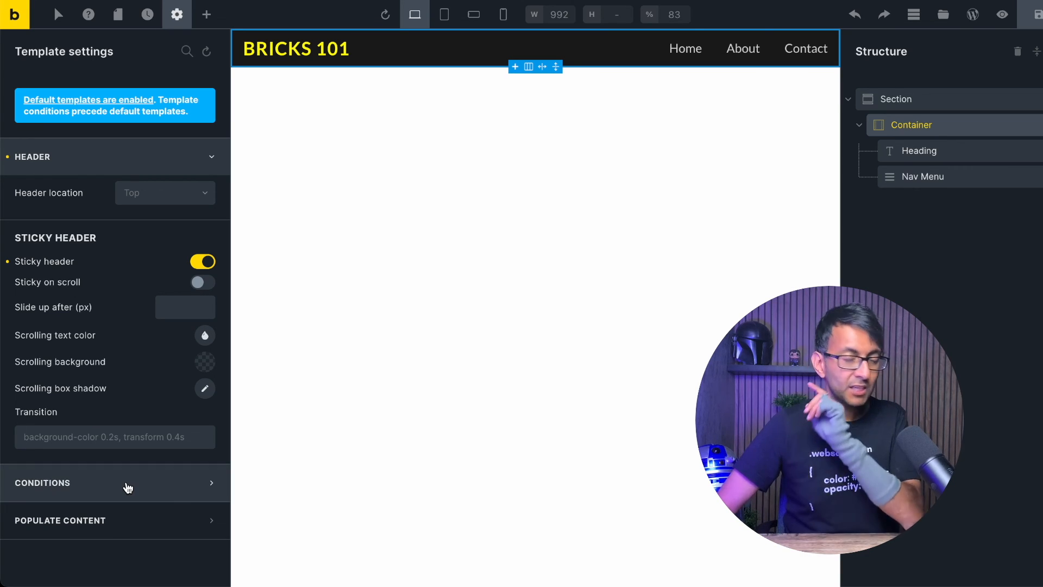
click(128, 487)
click(114, 270)
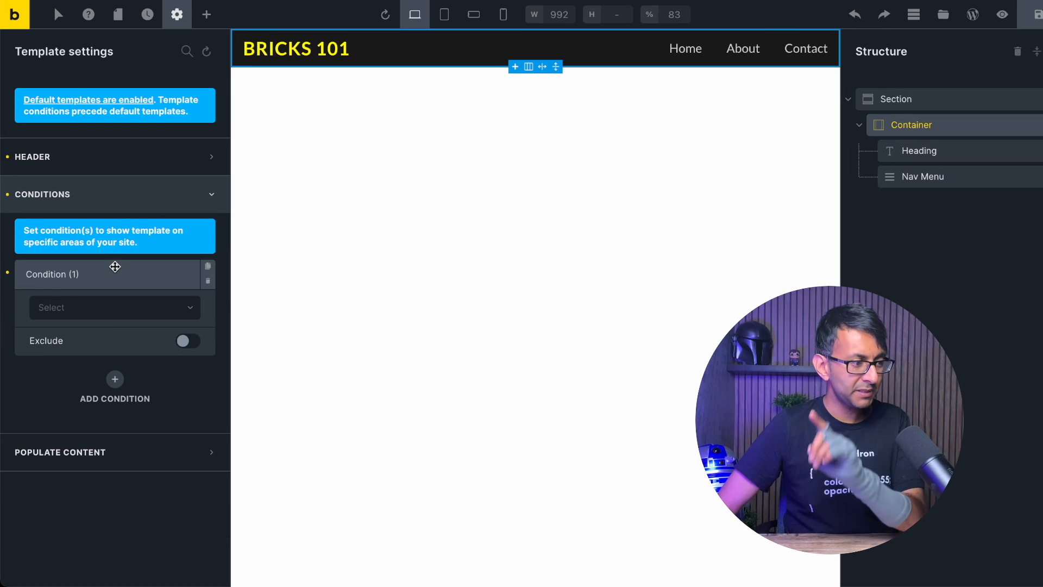
click(125, 312)
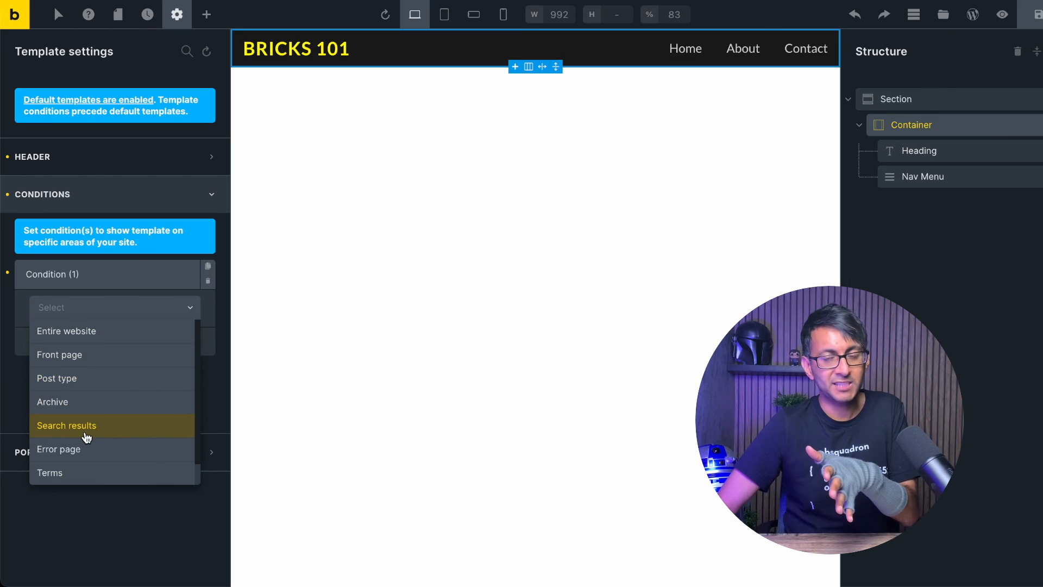
click(116, 336)
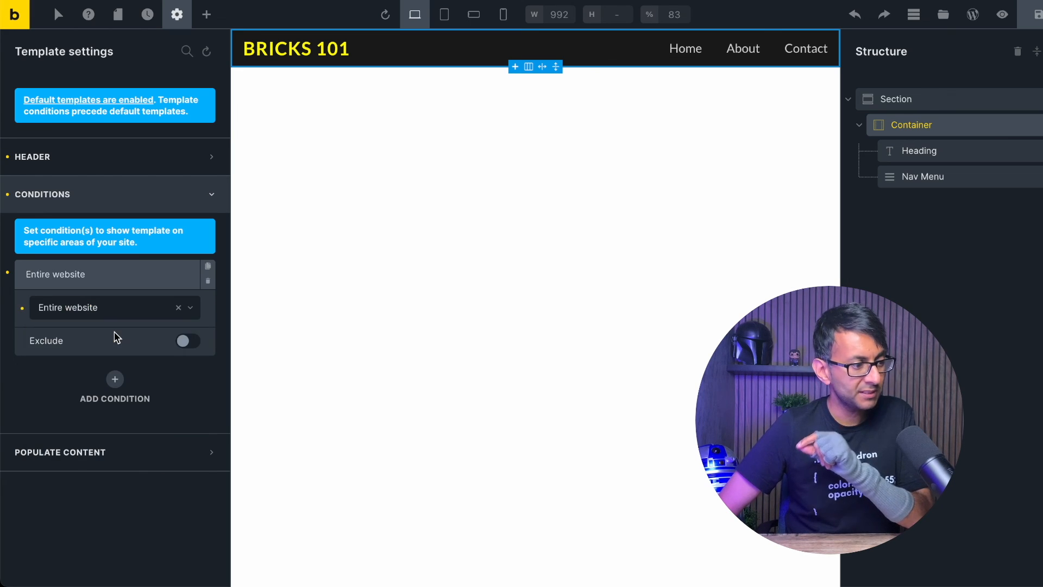
- Save the header template and bring the live site's front page into view in the browser
click(1027, 21)
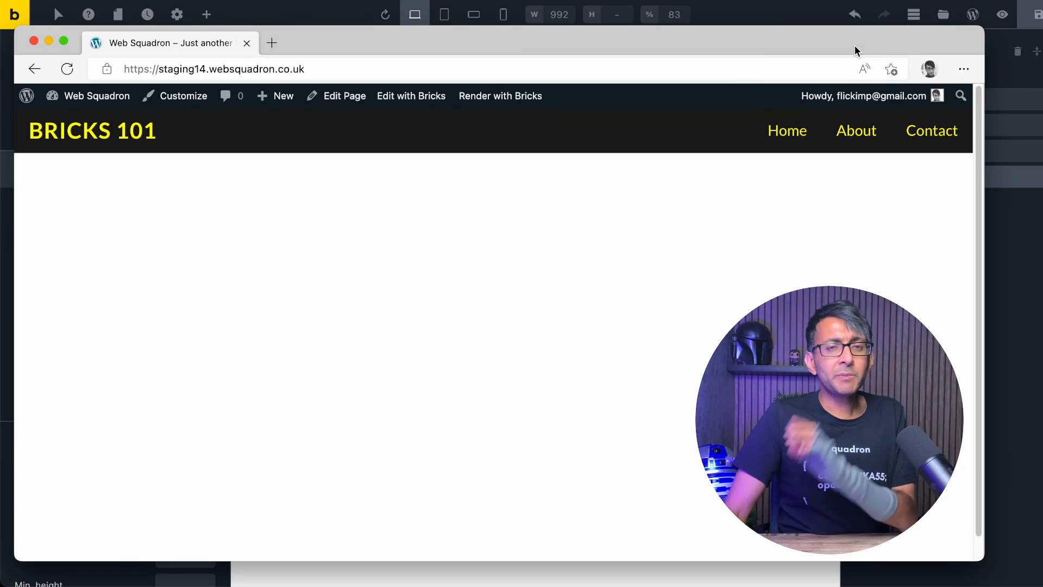
drag(856, 51, 870, 45)
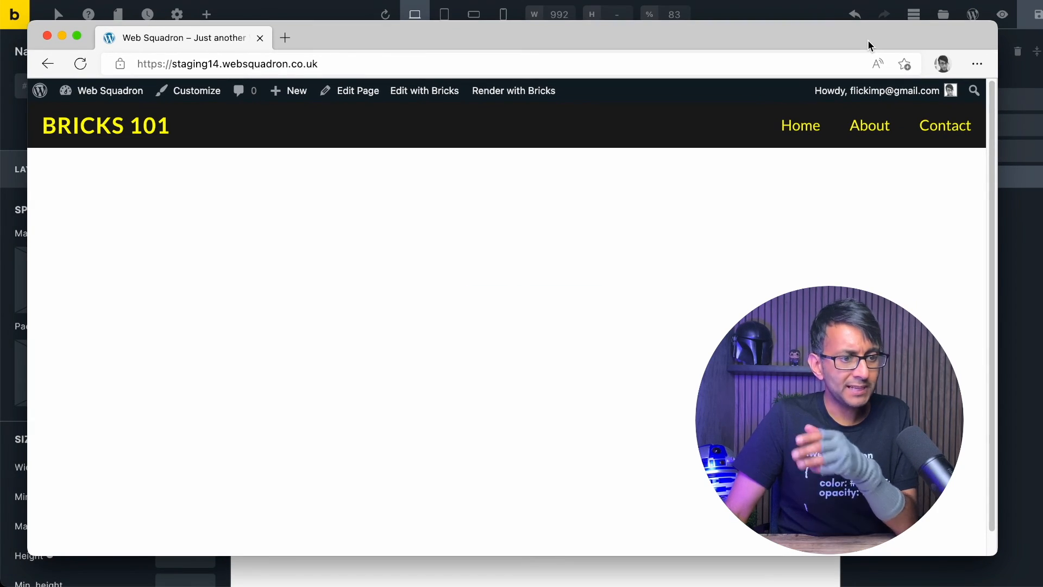